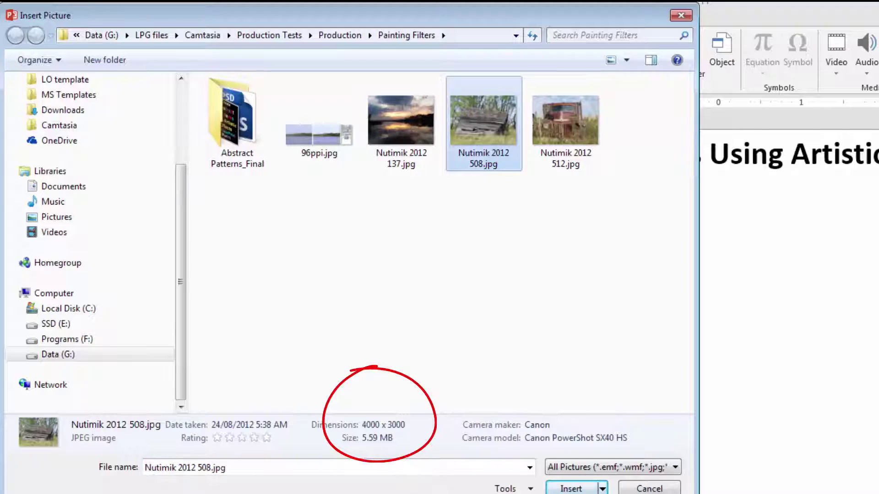
# Step: Insert the picture Nutimik 2012 508.jpg and align it with the slide's right edge
pyautogui.click(570, 488)
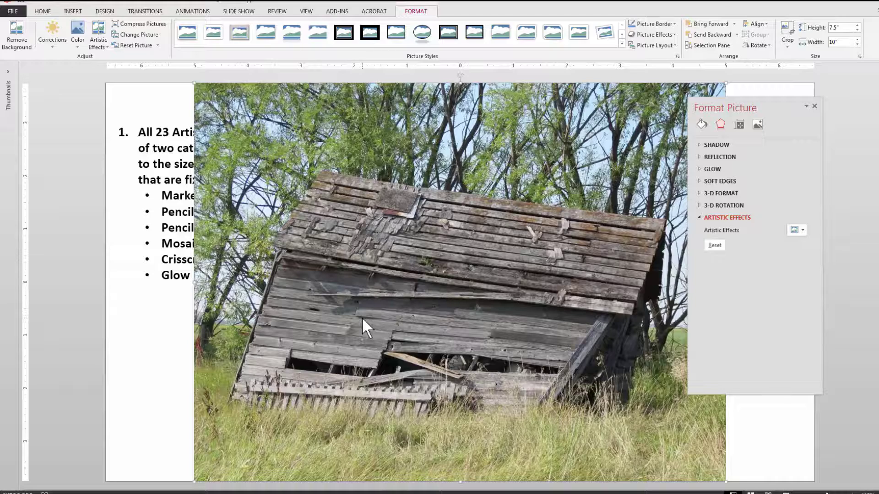
pyautogui.moveTo(361, 320); pyautogui.dragTo(450, 337)
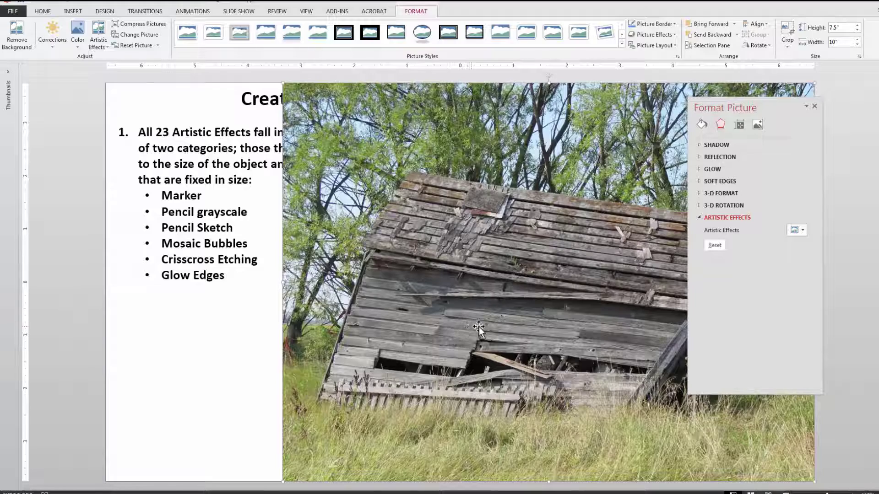
# Step: Place a duplicate of the barn picture, scaled to 3" wide, in the slide's bottom-left corner
pyautogui.moveTo(494, 317); pyautogui.dragTo(408, 317)
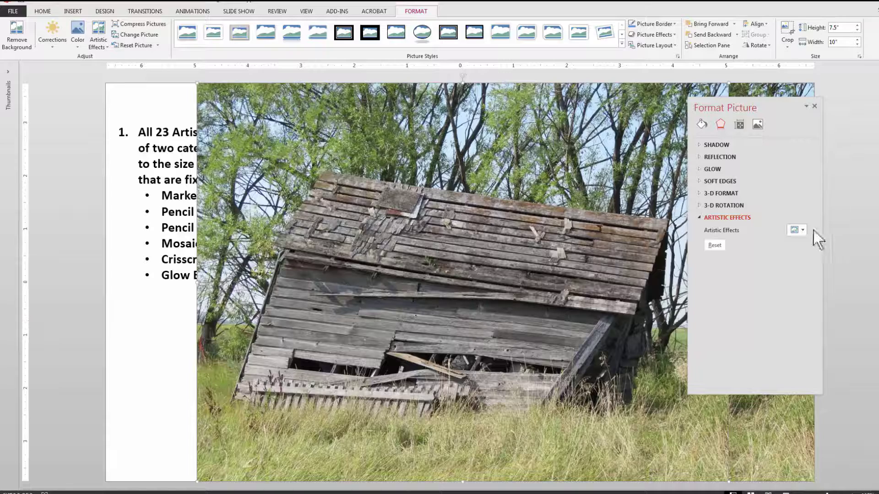
pyautogui.click(739, 125)
pyautogui.moveTo(785, 166); pyautogui.dragTo(759, 169)
pyautogui.write('3')
pyautogui.press('Return')
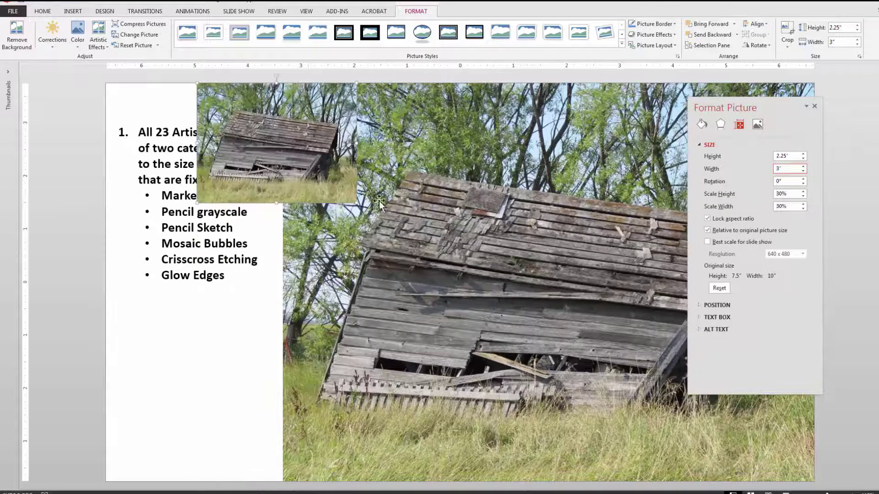
pyautogui.moveTo(260, 154); pyautogui.dragTo(178, 433)
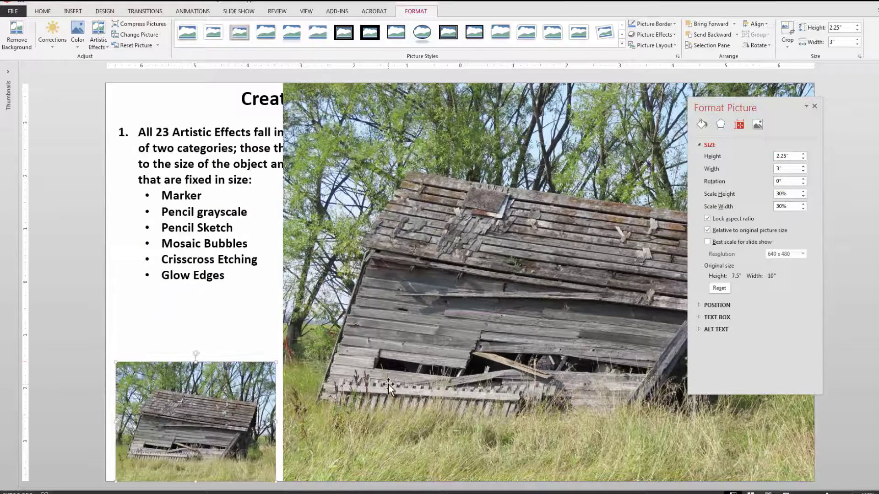
# Step: Compress the large barn picture and its small copy individually at document resolution, deleting cropped areas
pyautogui.click(387, 385)
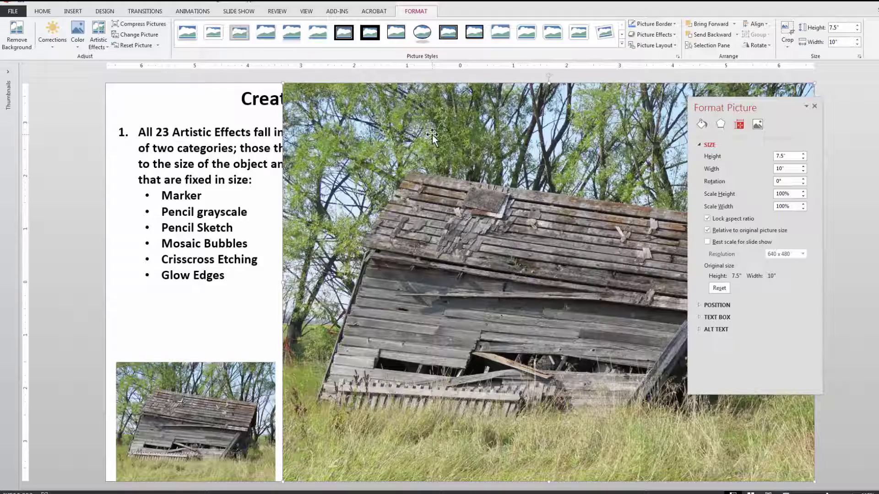
pyautogui.click(151, 25)
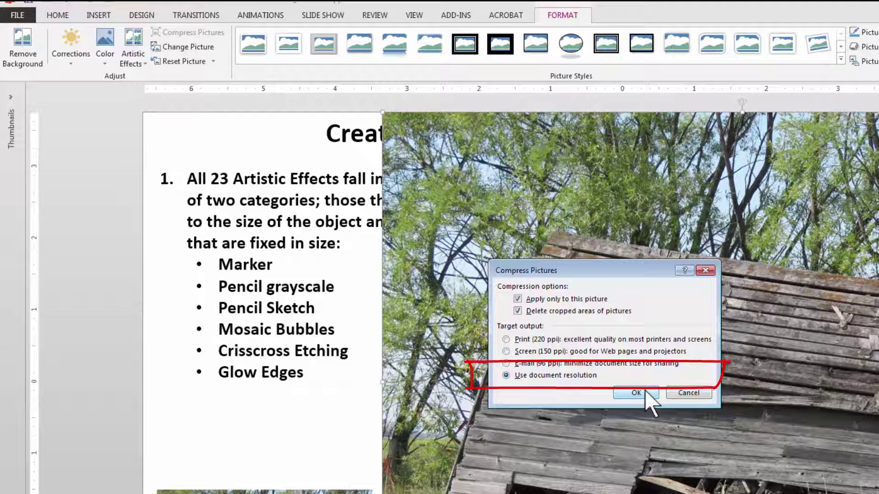
pyautogui.click(628, 393)
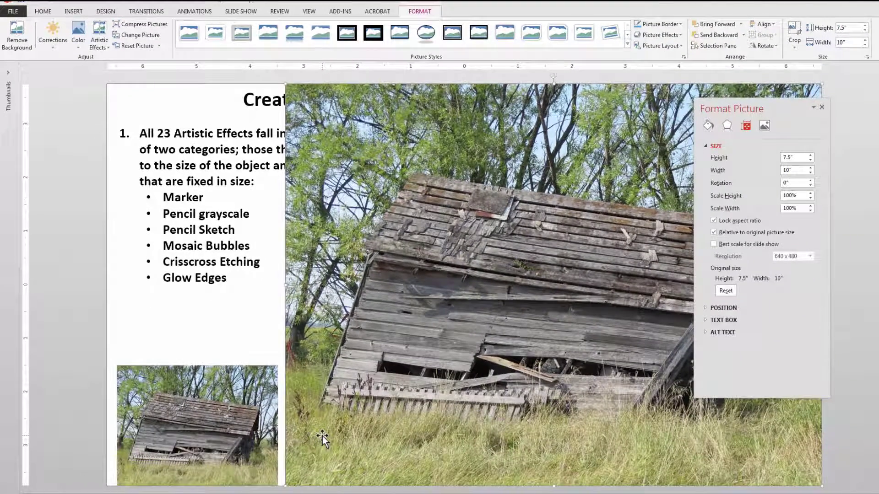
pyautogui.click(256, 439)
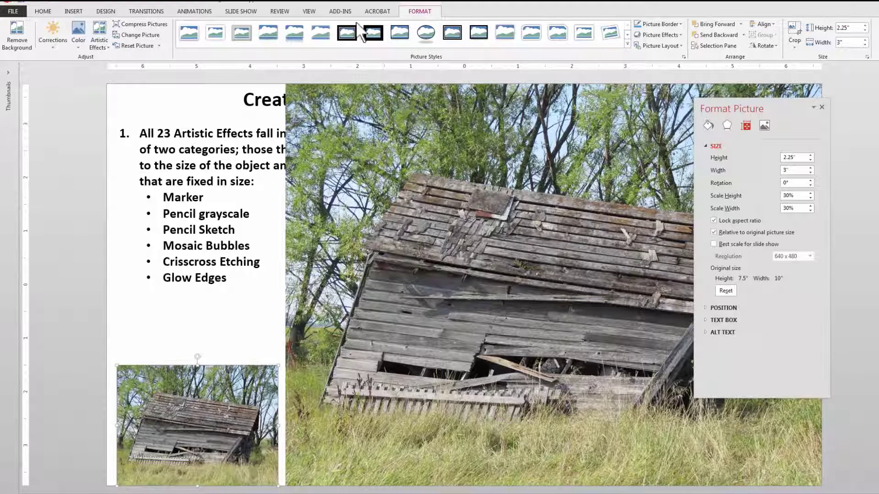
pyautogui.click(157, 26)
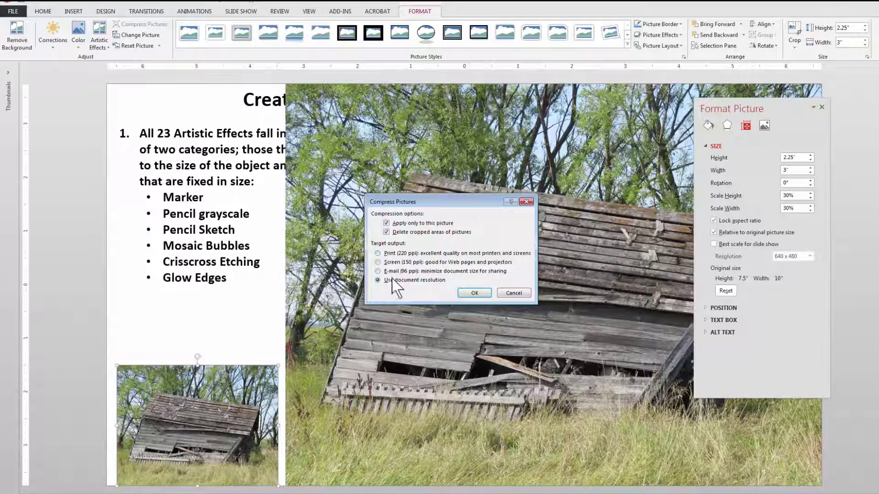
pyautogui.click(481, 294)
# Step: Apply the Marker artistic effect to the small barn picture
pyautogui.click(431, 397)
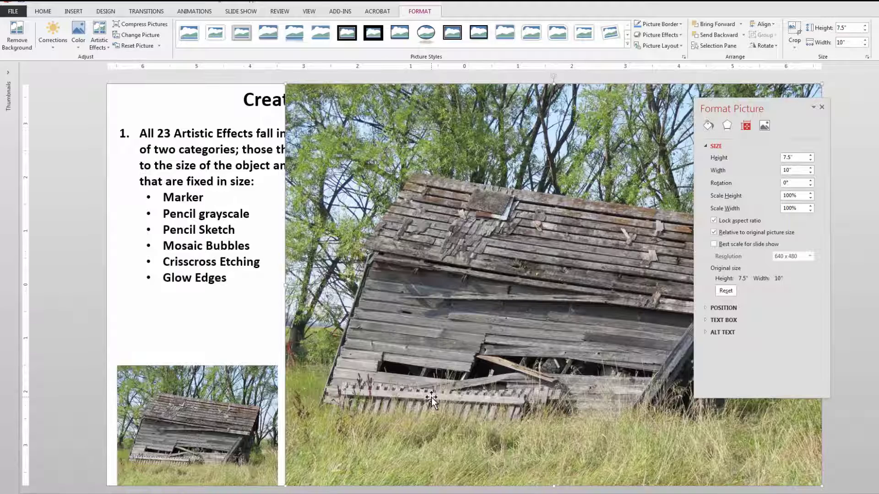
pyautogui.click(227, 428)
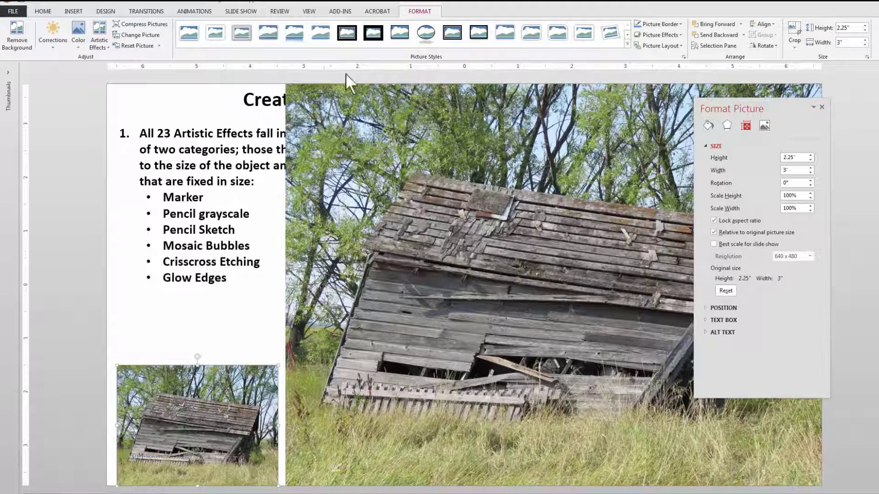
pyautogui.click(100, 41)
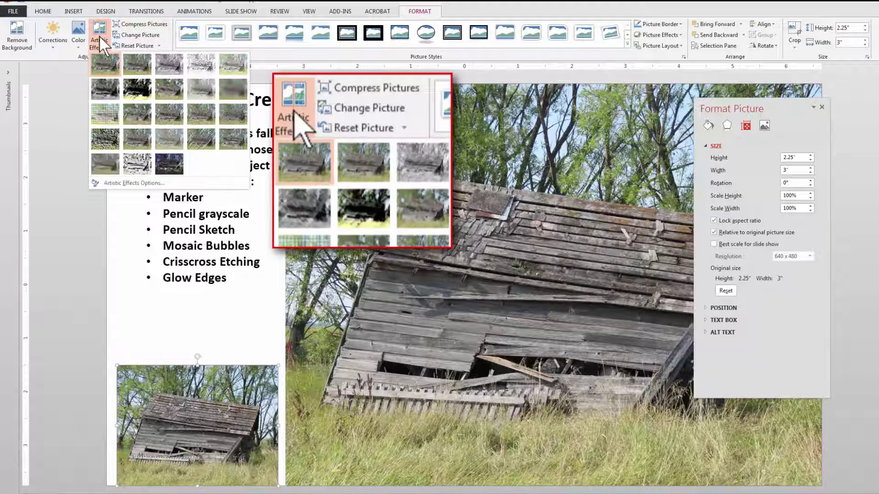
pyautogui.click(137, 65)
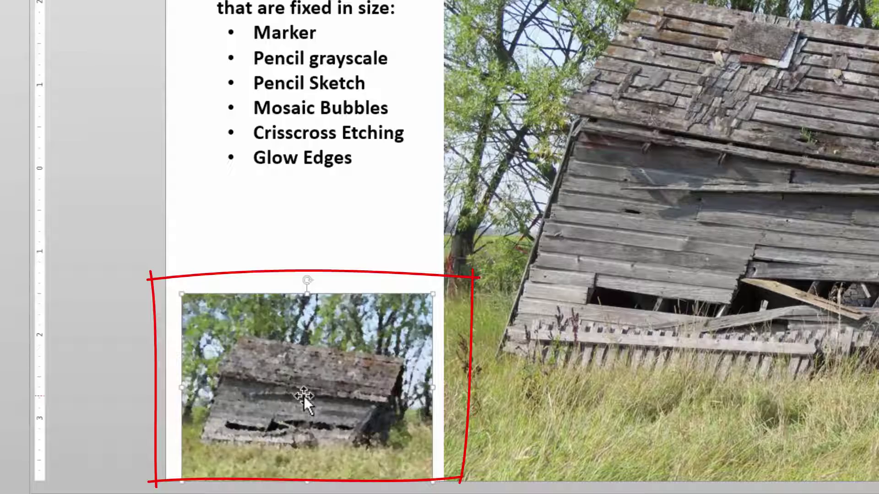
# Step: Apply the Marker artistic effect to the large barn picture
pyautogui.click(778, 39)
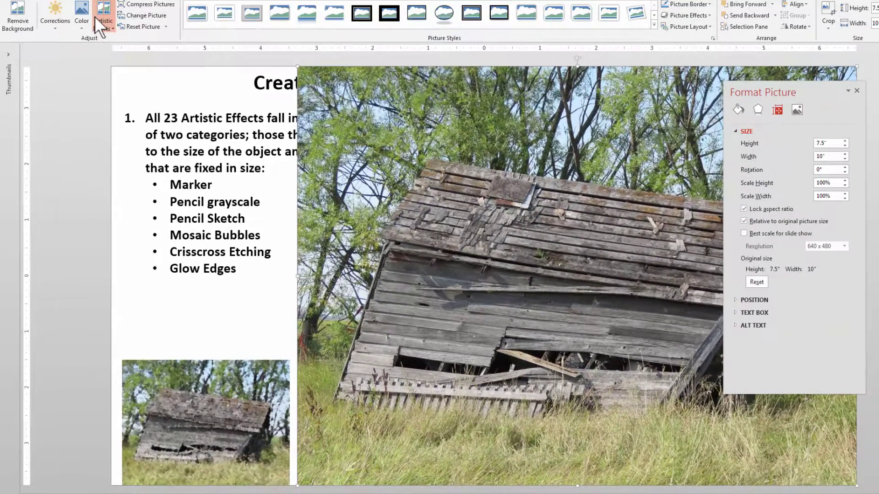
pyautogui.click(96, 16)
pyautogui.click(136, 46)
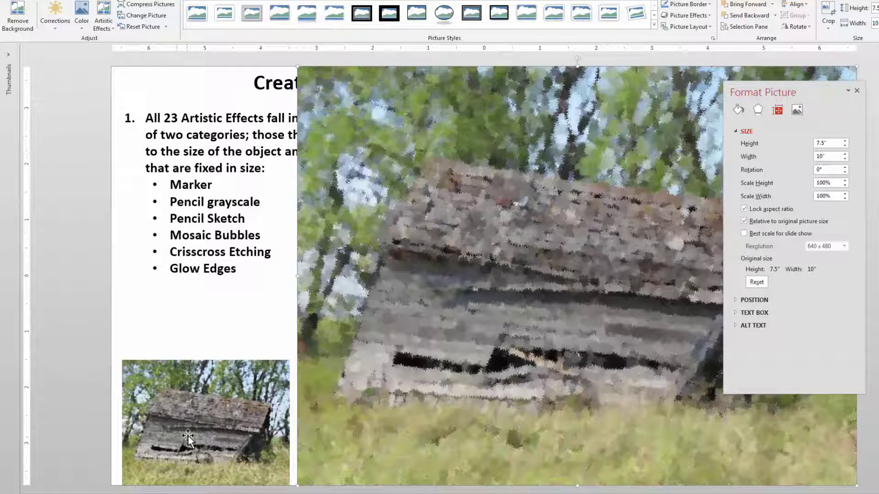
# Step: Overlay the small picture on the large one's top-left corner to compare their patterns, and return it to the slide's bottom-left corner
pyautogui.moveTo(183, 433); pyautogui.dragTo(359, 139)
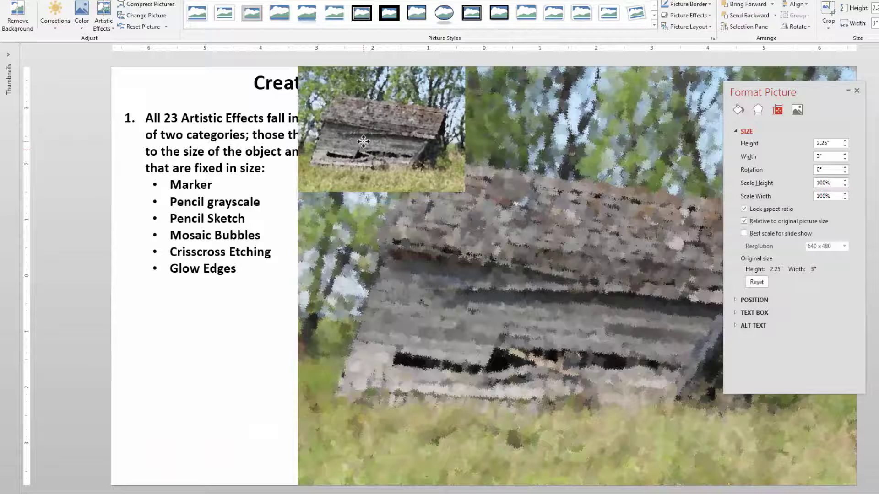
pyautogui.moveTo(463, 191); pyautogui.dragTo(334, 451)
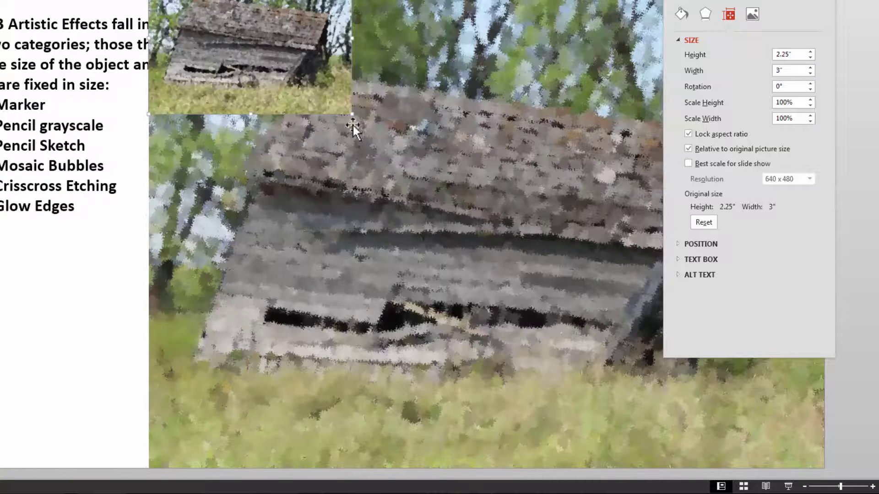
pyautogui.moveTo(264, 116); pyautogui.dragTo(26, 428)
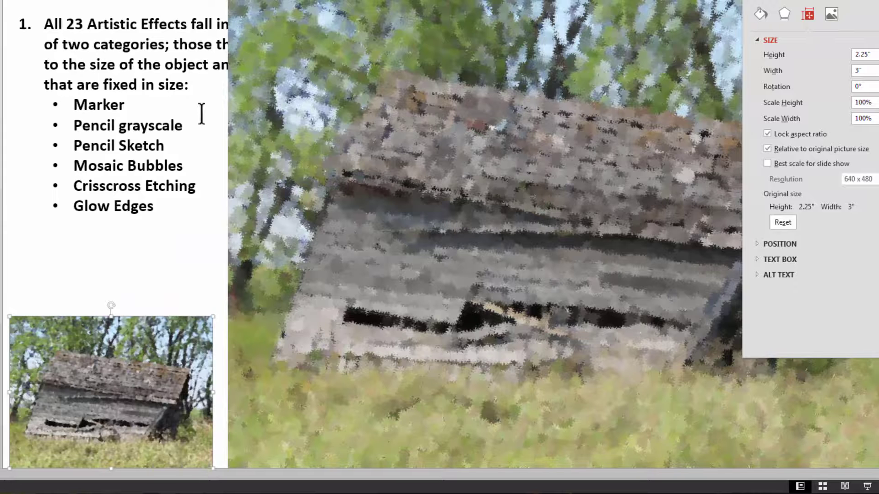
# Step: Apply the Film Grain artistic effect to the small barn picture with a grain size of 100
pyautogui.click(235, 34)
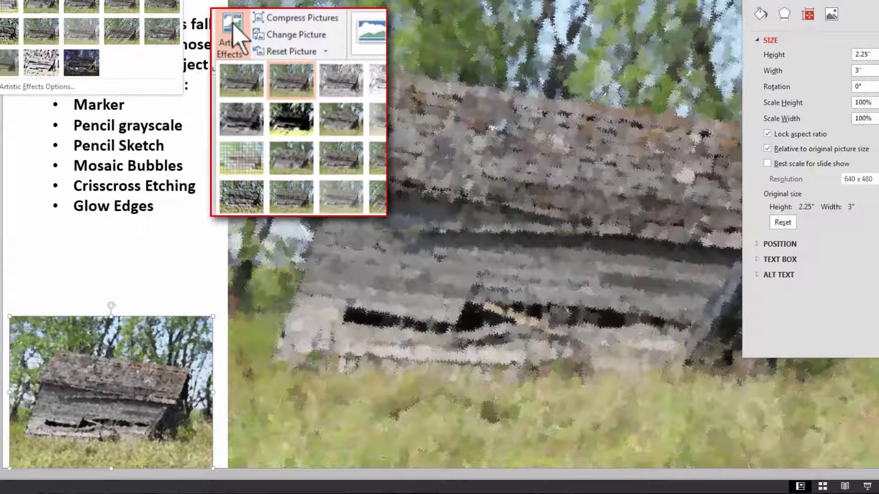
pyautogui.click(68, 1)
pyautogui.moveTo(853, 0)
pyautogui.mouseDown()
pyautogui.moveTo(678, 36)
pyautogui.moveTo(379, 10)
pyautogui.mouseUp()
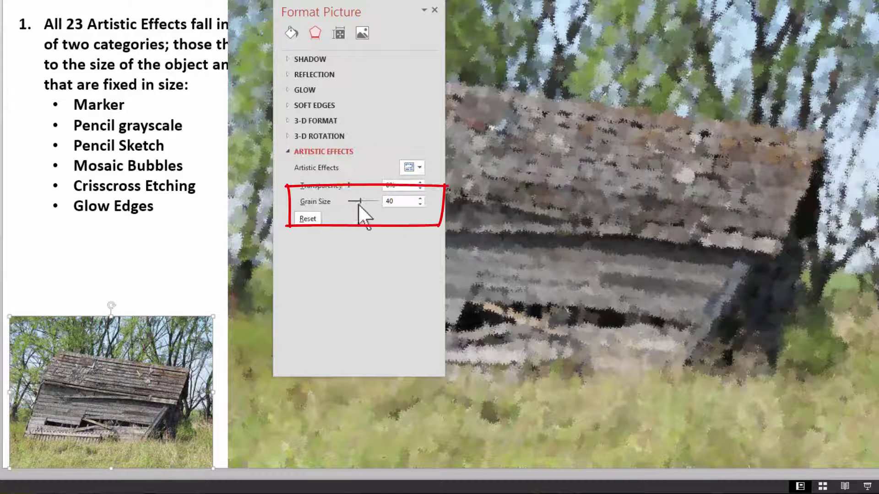
pyautogui.moveTo(359, 201); pyautogui.dragTo(702, 215)
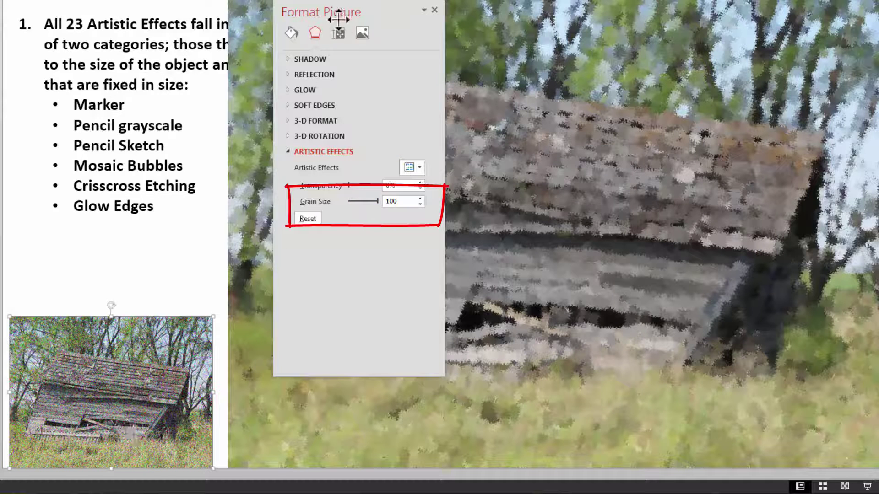
# Step: Apply the Film Grain artistic effect to the large barn picture with a grain size of 100
pyautogui.moveTo(359, 12); pyautogui.dragTo(733, 34)
pyautogui.click(522, 83)
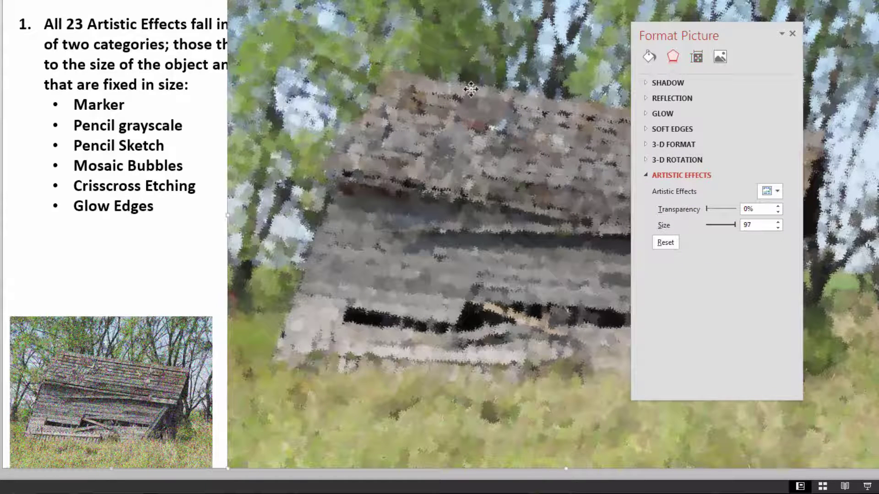
pyautogui.click(2, 1)
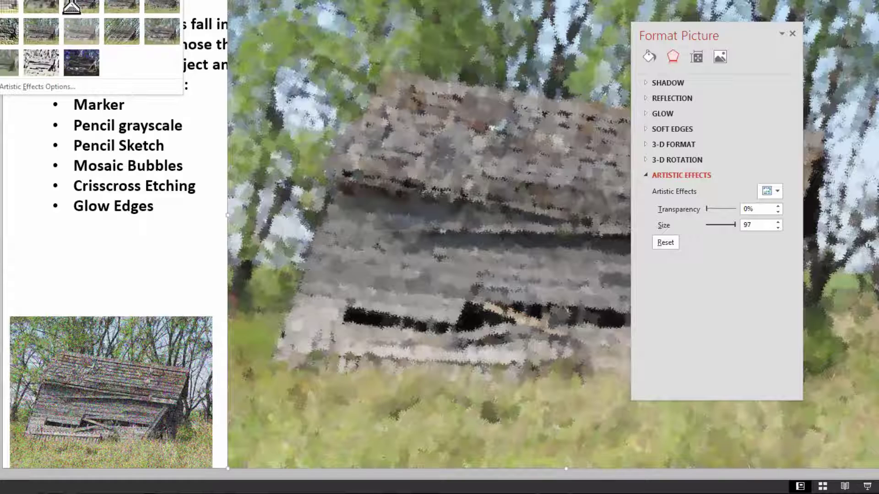
pyautogui.click(71, 6)
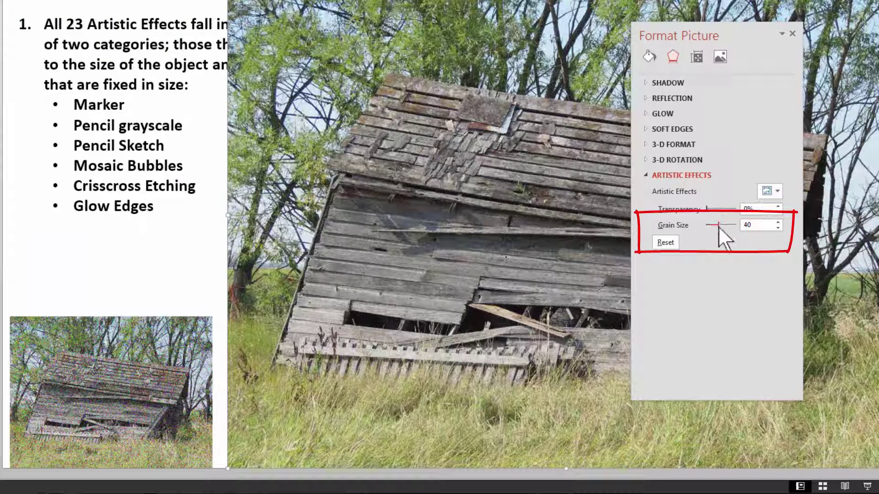
pyautogui.moveTo(718, 225); pyautogui.dragTo(741, 224)
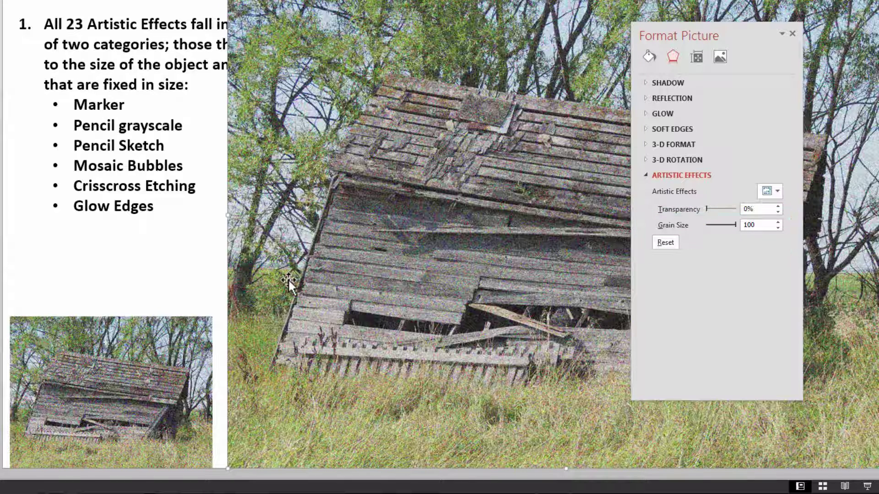
# Step: Overlay the small picture on the lower-left part of the large one to compare their grain
pyautogui.moveTo(116, 381); pyautogui.dragTo(381, 373)
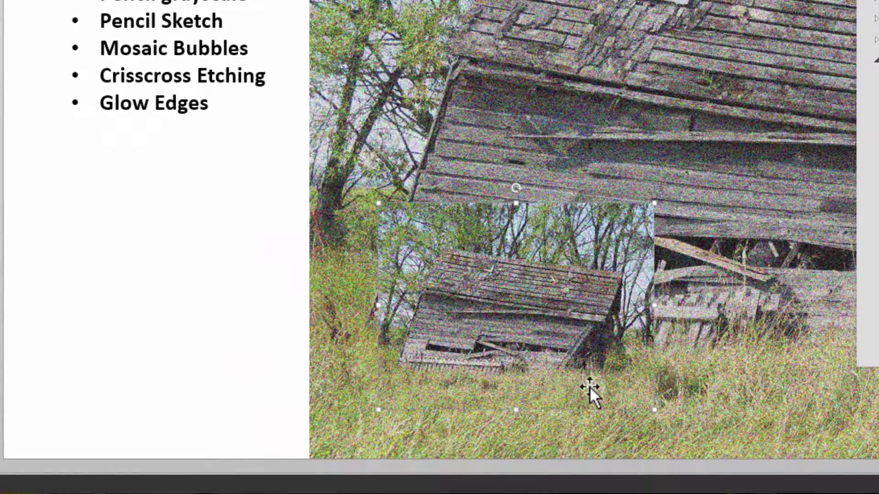
pyautogui.moveTo(588, 389)
pyautogui.mouseDown()
pyautogui.moveTo(677, 402)
pyautogui.moveTo(584, 411)
pyautogui.moveTo(592, 396)
pyautogui.mouseUp()
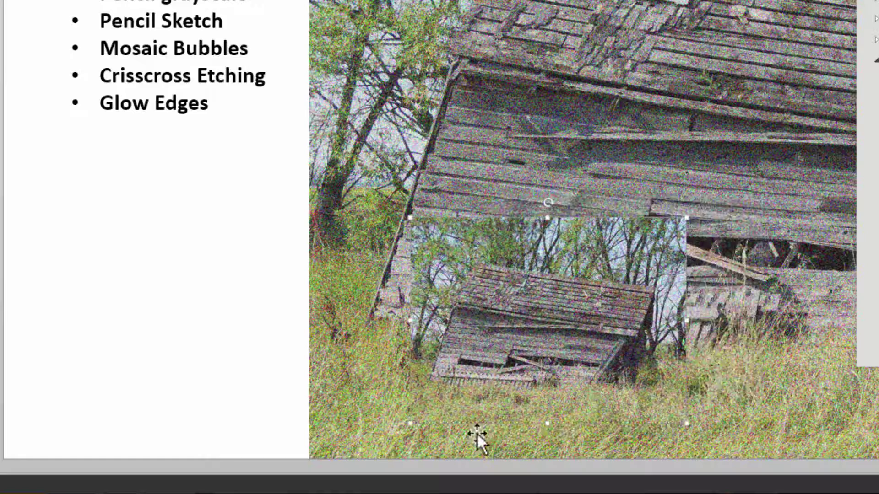
pyautogui.moveTo(646, 422); pyautogui.dragTo(649, 379)
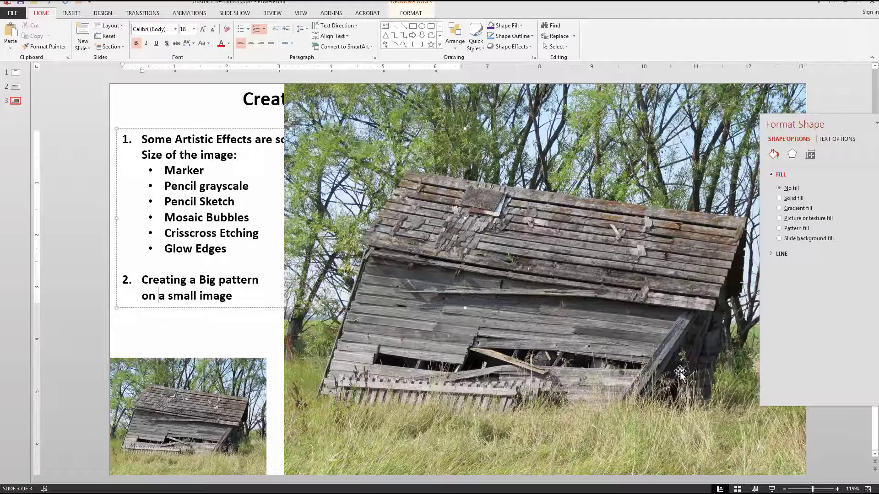
# Step: Apply the Marker artistic effect to the small barn picture on slide 3
pyautogui.click(218, 415)
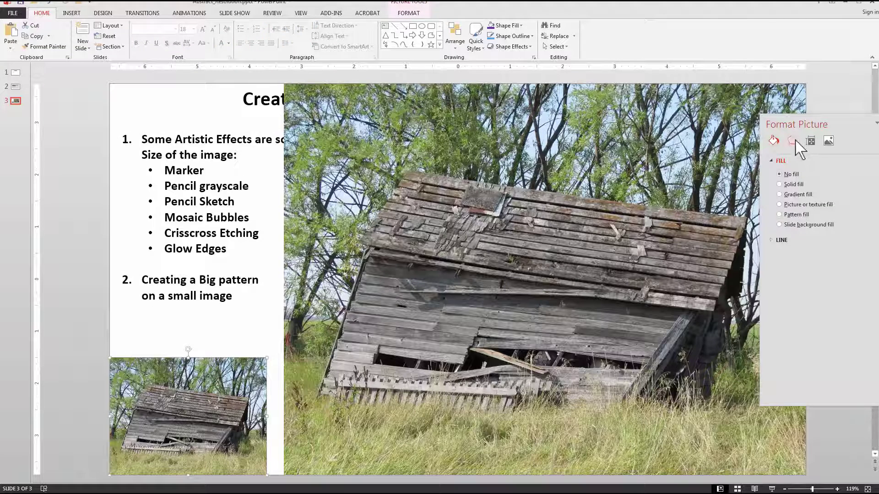
pyautogui.click(792, 141)
pyautogui.click(871, 245)
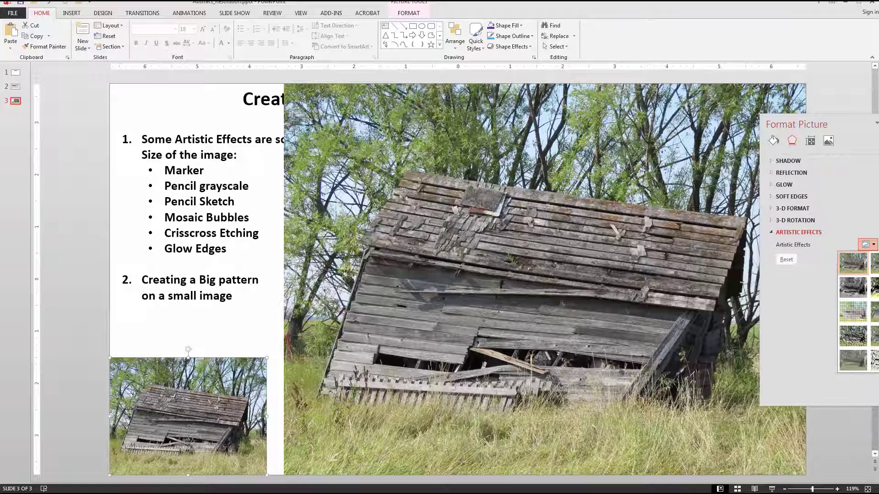
pyautogui.click(875, 264)
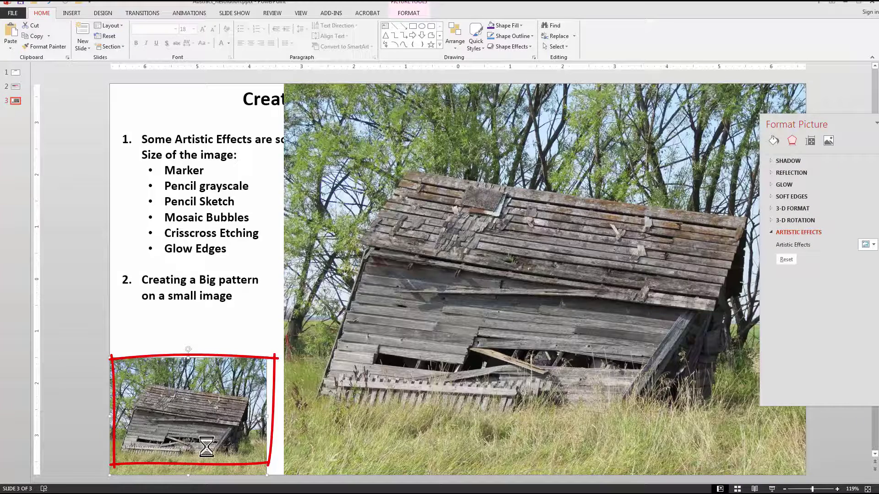
# Step: Open the artistic effect choices for the large barn picture on slide 3
pyautogui.click(400, 360)
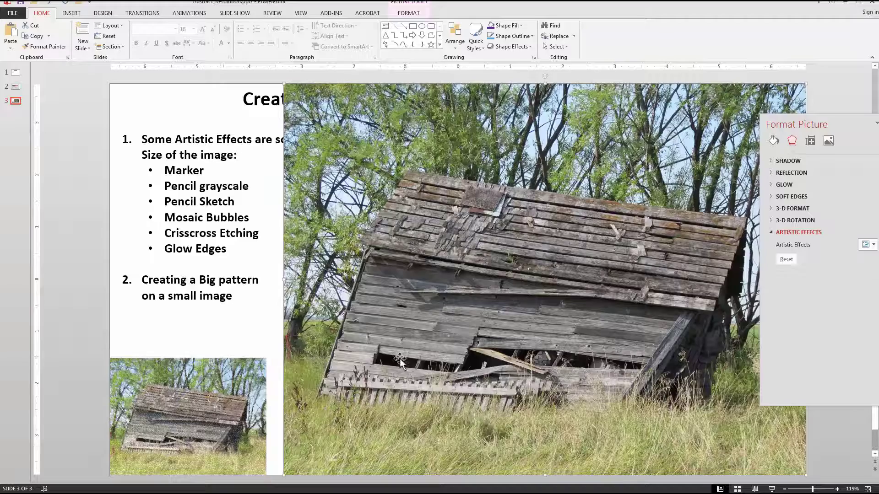
pyautogui.click(871, 245)
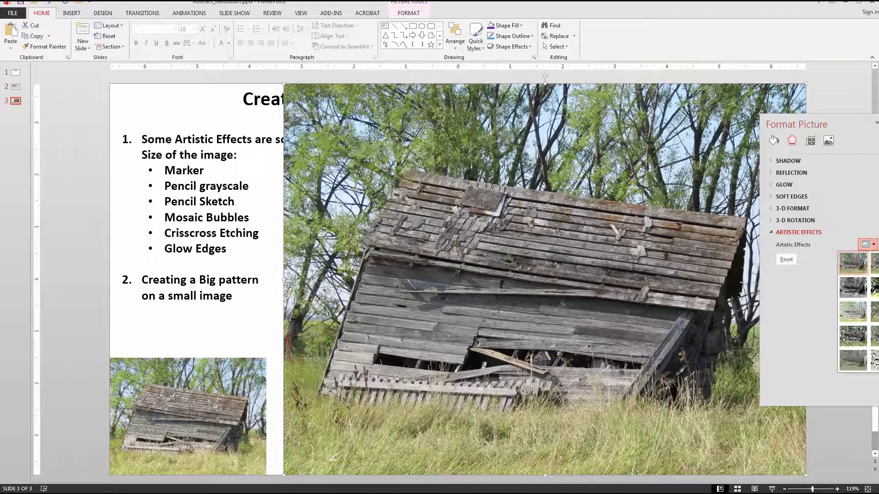
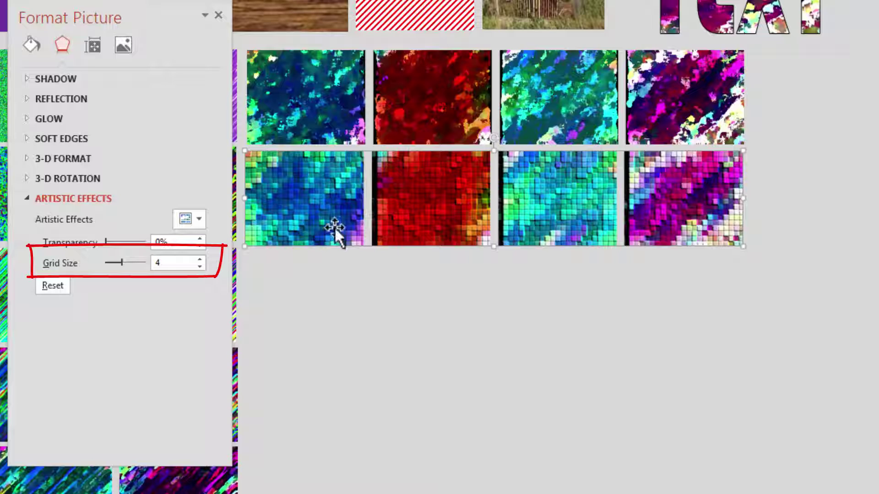
# Step: Set the Light Screen row's grid size to 3 and place a picture copy of the row directly below it
pyautogui.click(200, 267)
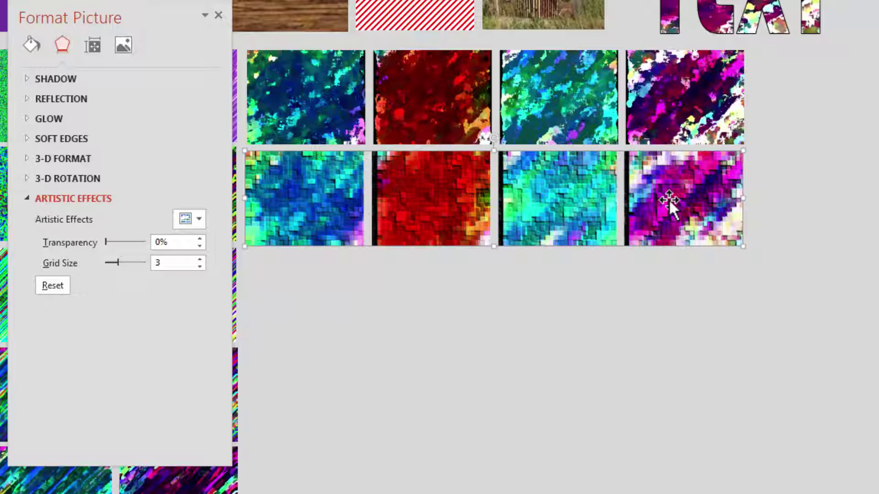
pyautogui.hotkey('ctrl', 'v')
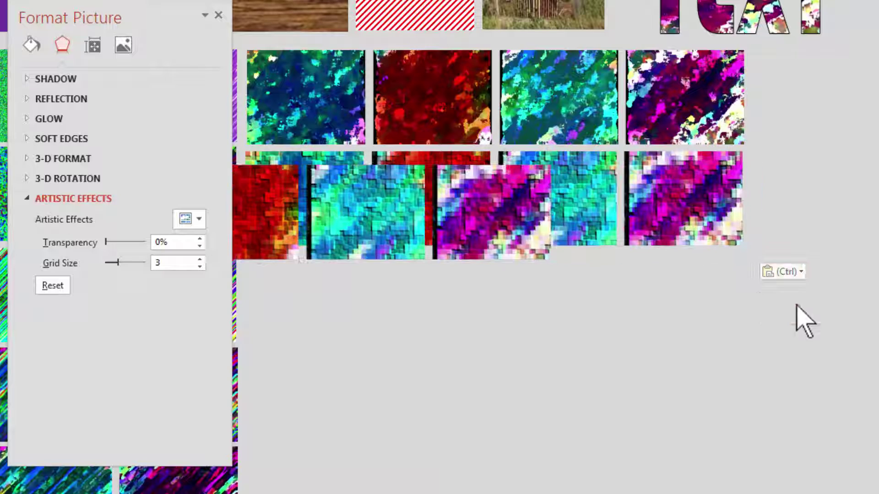
pyautogui.moveTo(451, 241); pyautogui.dragTo(640, 325)
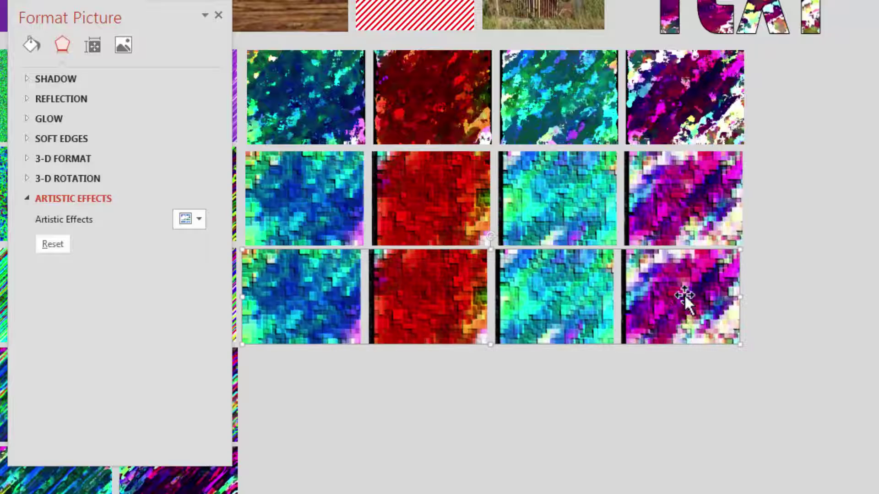
# Step: Apply the Paint Brush artistic effect to the copied row with a brush size of 5
pyautogui.click(201, 221)
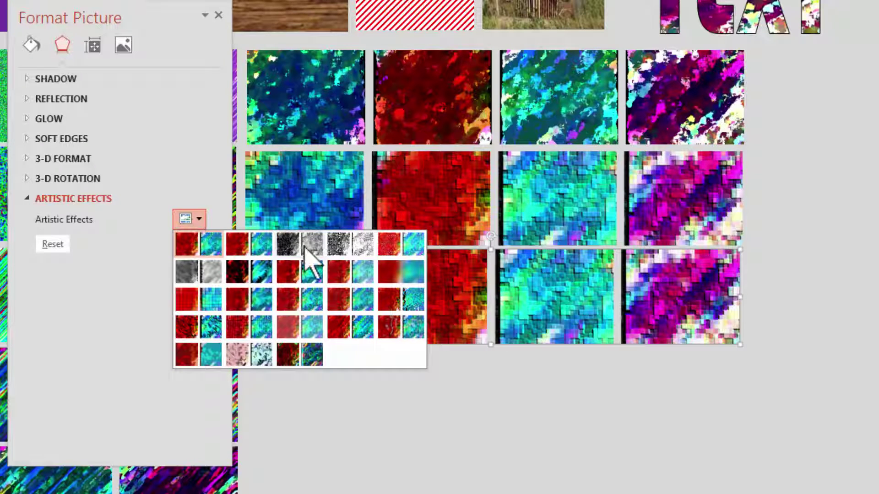
pyautogui.click(309, 273)
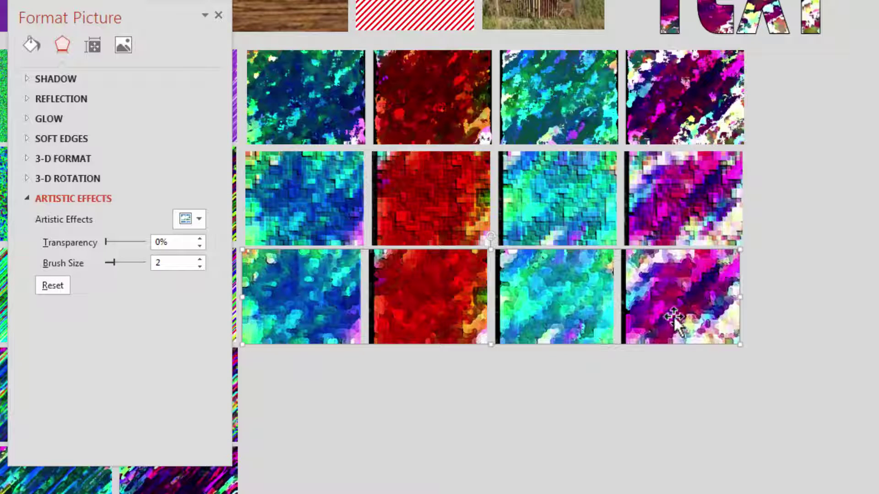
pyautogui.click(441, 425)
pyautogui.click(436, 339)
pyautogui.moveTo(113, 262); pyautogui.dragTo(125, 262)
pyautogui.click(592, 393)
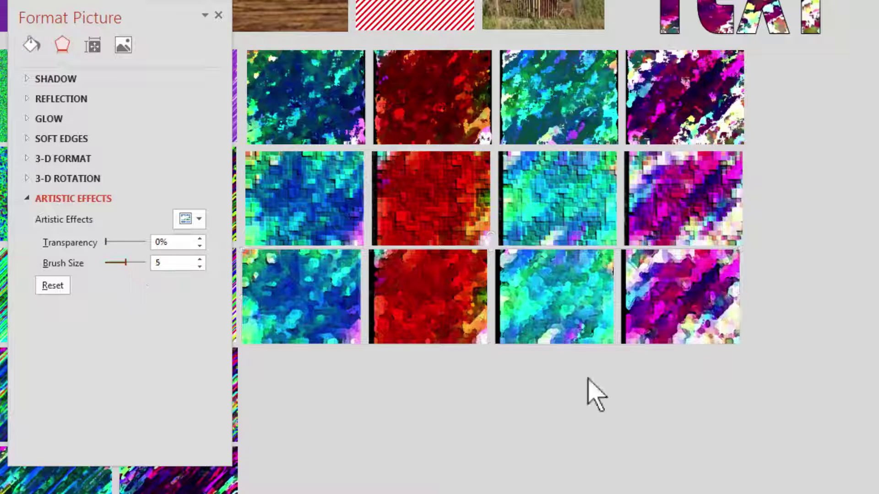
# Step: Try brush sizes of 0 and 7 on the Paint Brush row and settle on 4
pyautogui.click(308, 279)
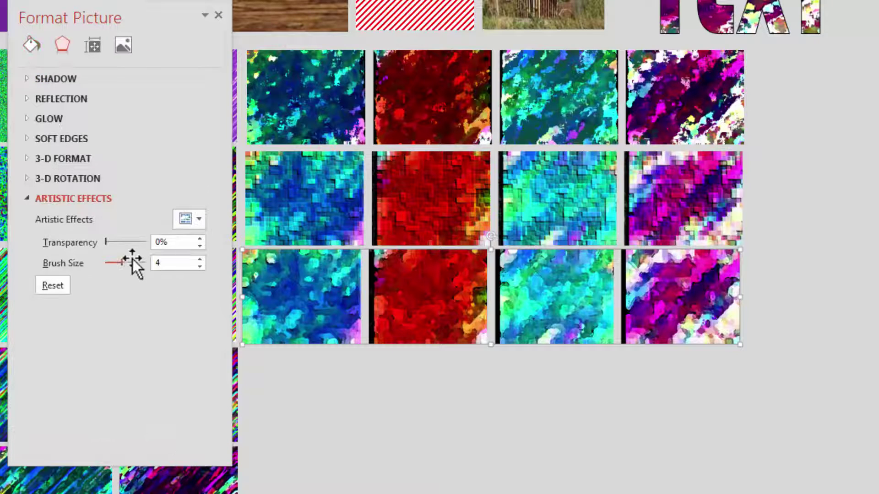
pyautogui.moveTo(125, 264); pyautogui.dragTo(106, 264)
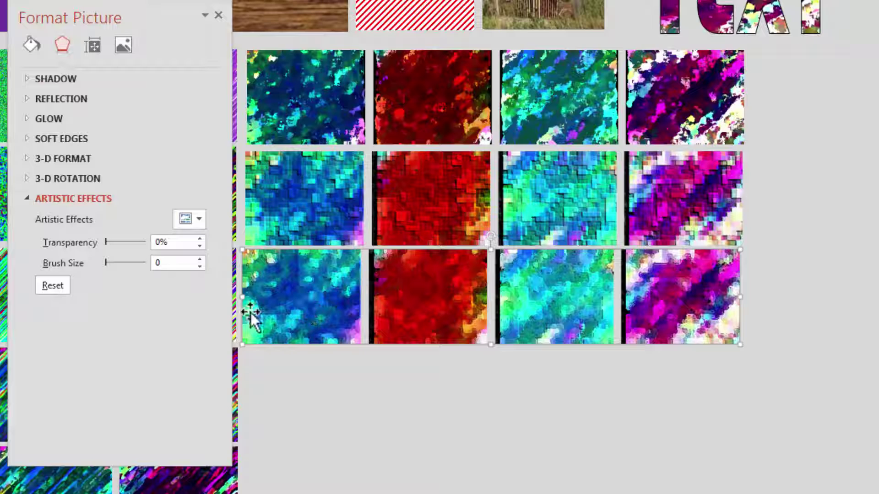
pyautogui.moveTo(105, 263); pyautogui.dragTo(134, 263)
pyautogui.click(355, 373)
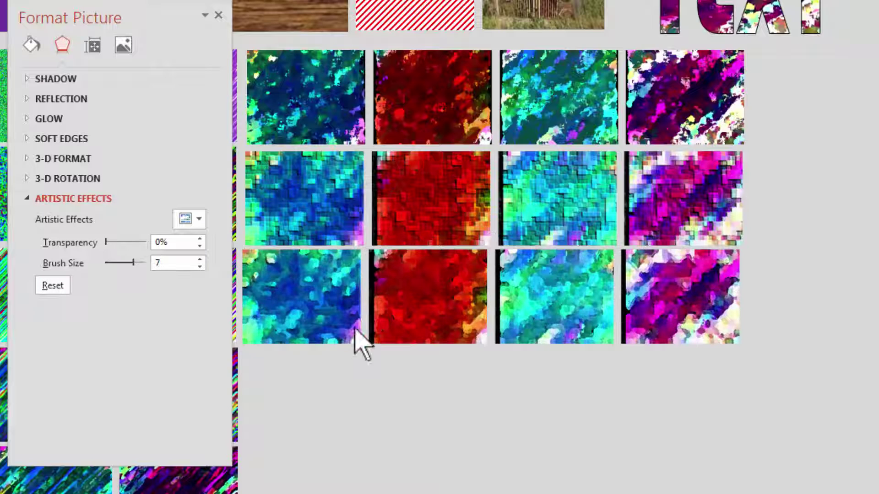
pyautogui.click(399, 295)
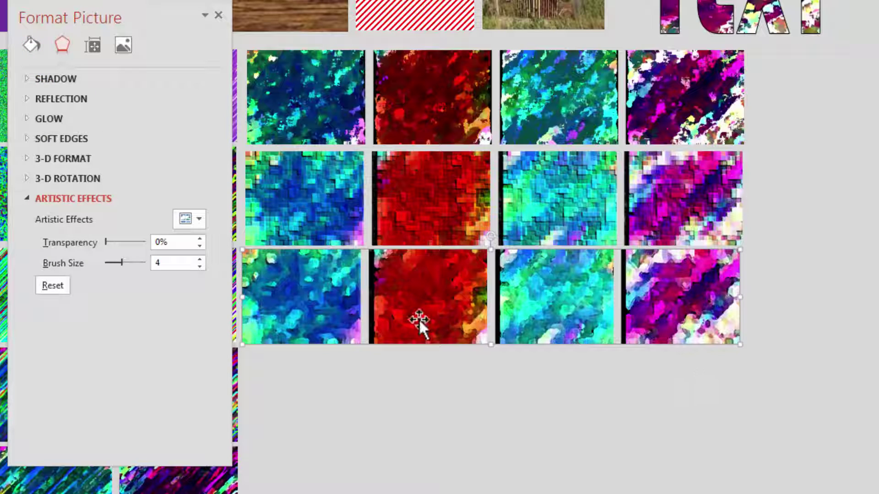
# Step: Paste a copy of the Light Screen row as a picture and place it below the Paint Brush row
pyautogui.click(515, 168)
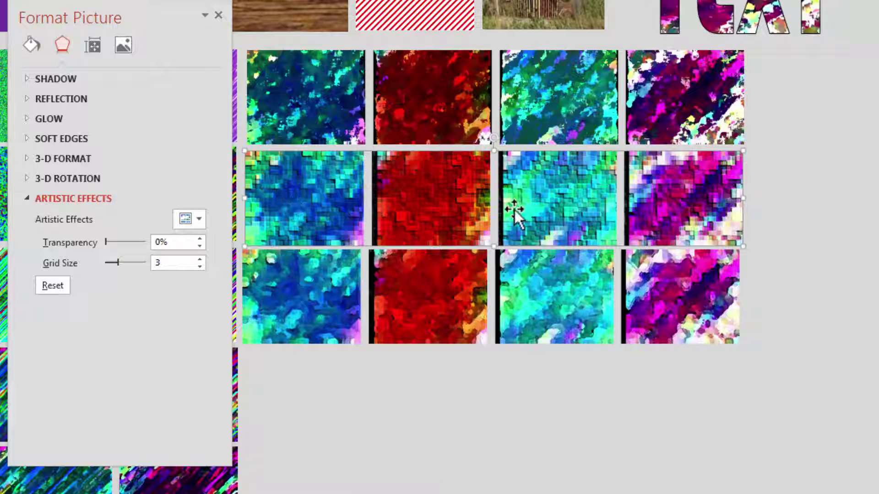
pyautogui.hotkey('ctrl', 'v')
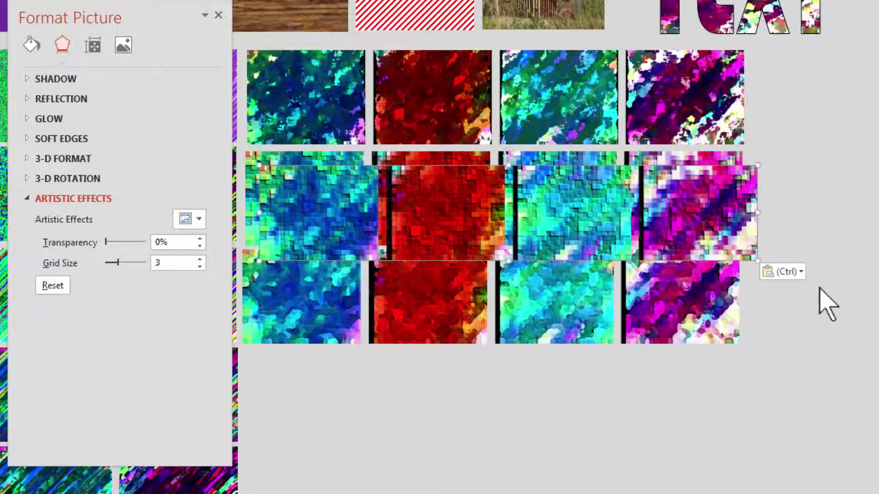
pyautogui.click(795, 272)
pyautogui.click(800, 309)
pyautogui.moveTo(468, 223); pyautogui.dragTo(657, 407)
# Step: Apply the Paint Strokes artistic effect to the new bottom row with 7% transparency and an intensity of 4
pyautogui.click(199, 217)
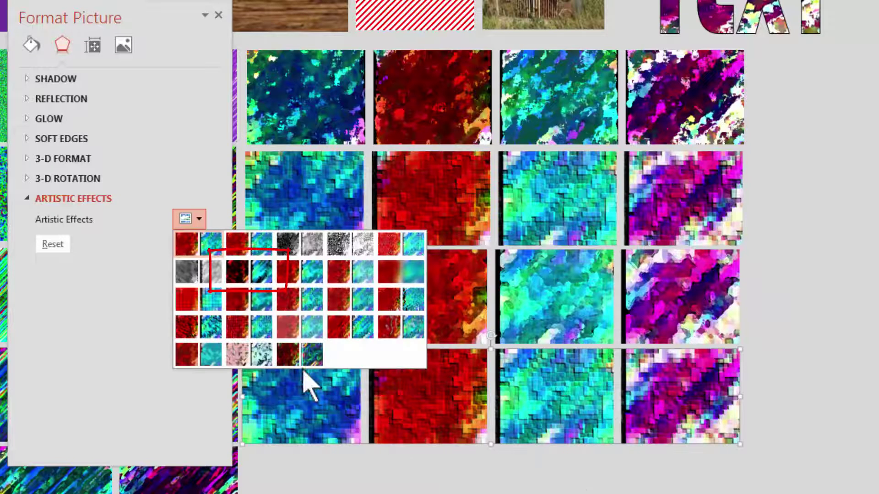
pyautogui.click(260, 279)
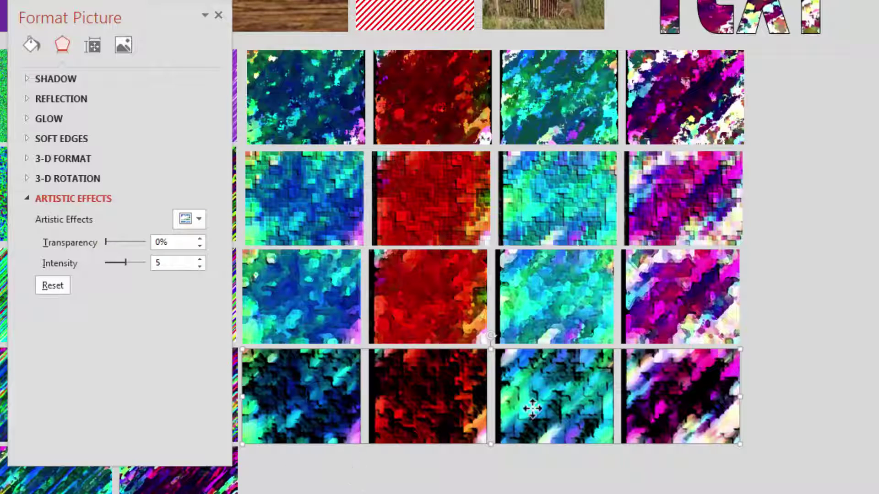
pyautogui.moveTo(530, 422); pyautogui.dragTo(547, 409)
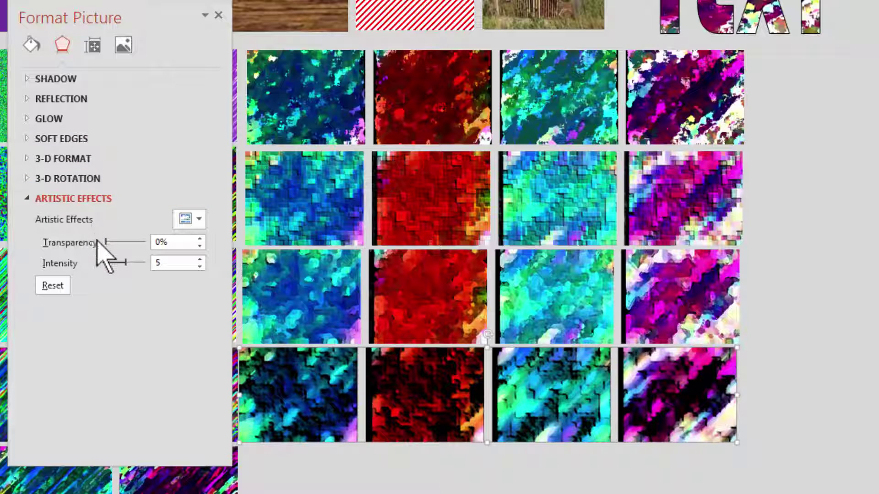
pyautogui.moveTo(105, 242); pyautogui.dragTo(125, 242)
pyautogui.moveTo(108, 245); pyautogui.dragTo(123, 243)
pyautogui.hotkey('ctrl', 'z')
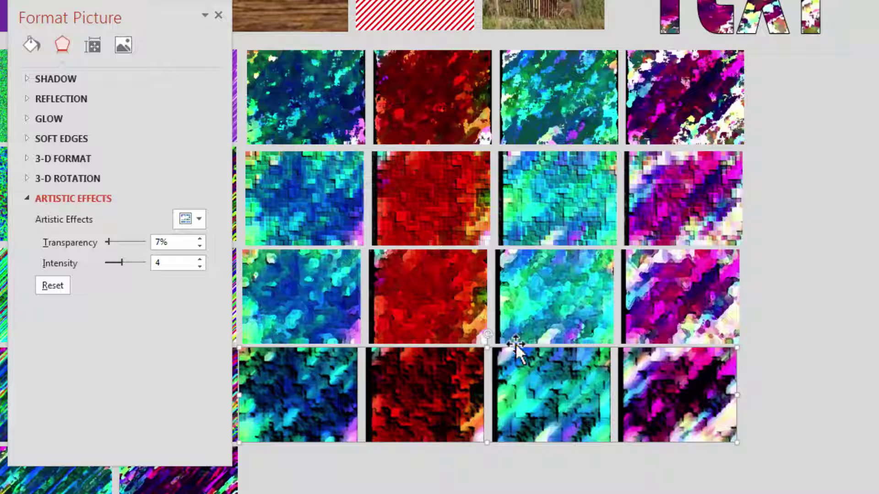
# Step: Delete the Light Screen and Paint Strokes rows and move the Paint Brush row up directly below the top pattern row
pyautogui.click(320, 207)
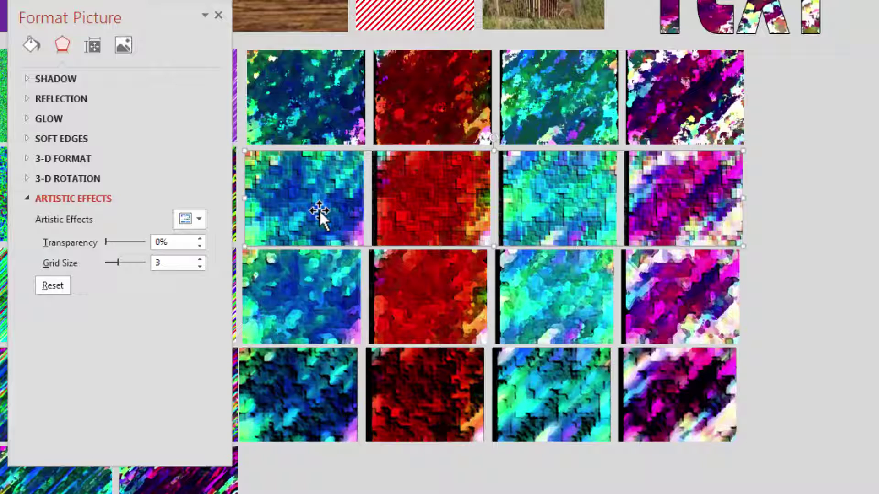
pyautogui.press('Delete')
pyautogui.moveTo(461, 280)
pyautogui.mouseDown()
pyautogui.moveTo(456, 181)
pyautogui.moveTo(465, 173)
pyautogui.moveTo(465, 184)
pyautogui.mouseUp()
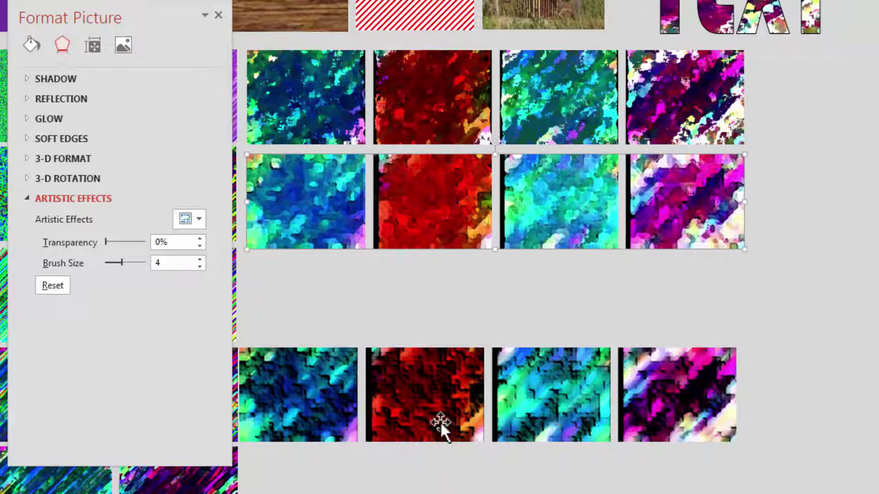
pyautogui.moveTo(515, 428); pyautogui.dragTo(540, 323)
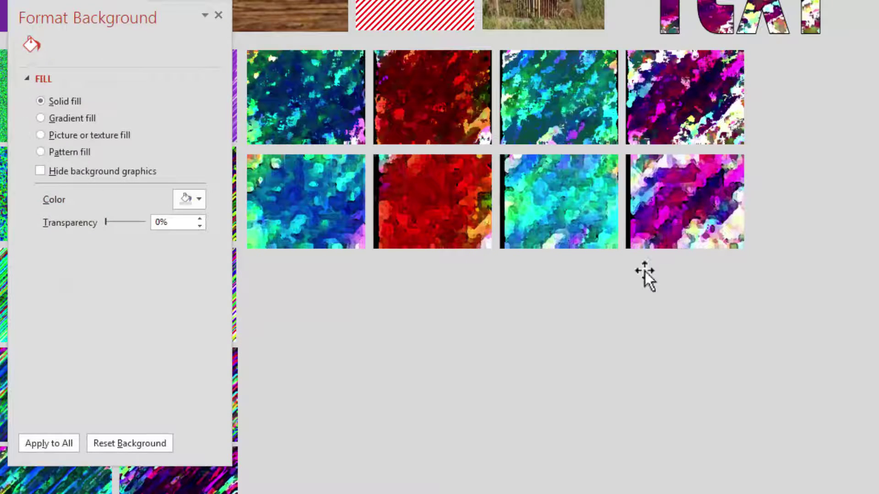
pyautogui.click(484, 137)
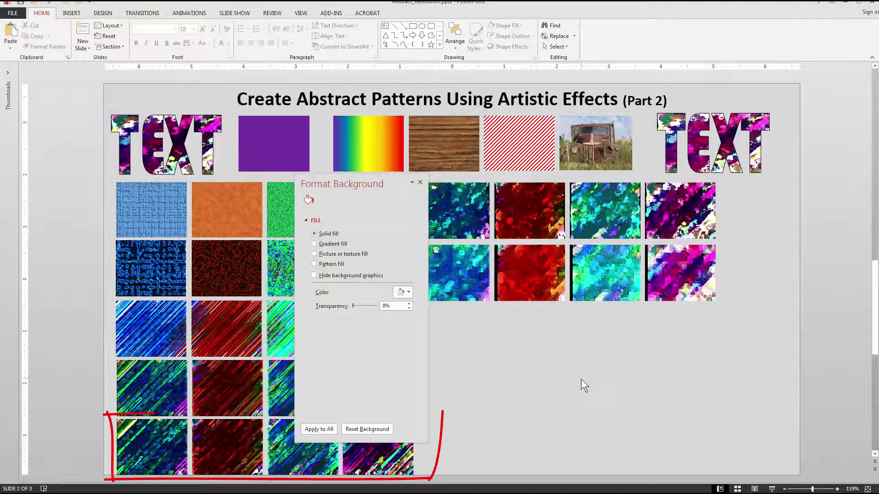
# Step: Place a picture copy of the slide's bottom streaked pattern row directly below the Paint Brush row
pyautogui.click(232, 464)
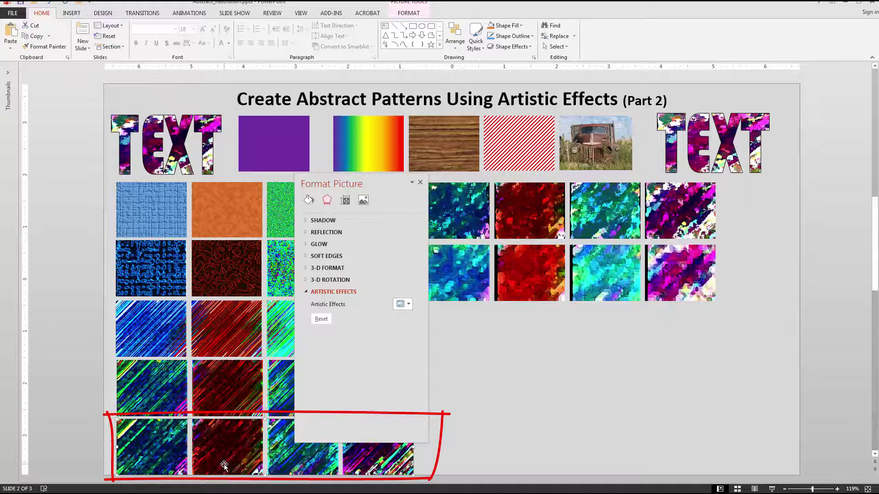
pyautogui.hotkey('ctrl', 'v')
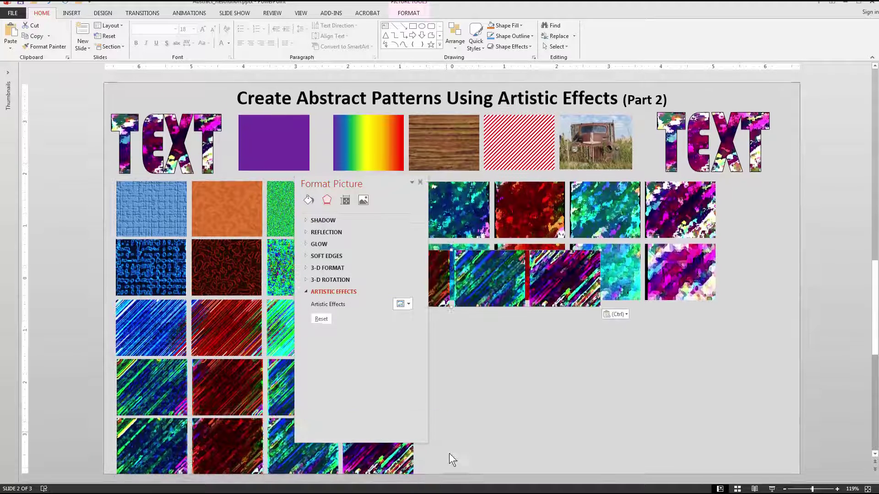
pyautogui.moveTo(489, 275); pyautogui.dragTo(480, 335)
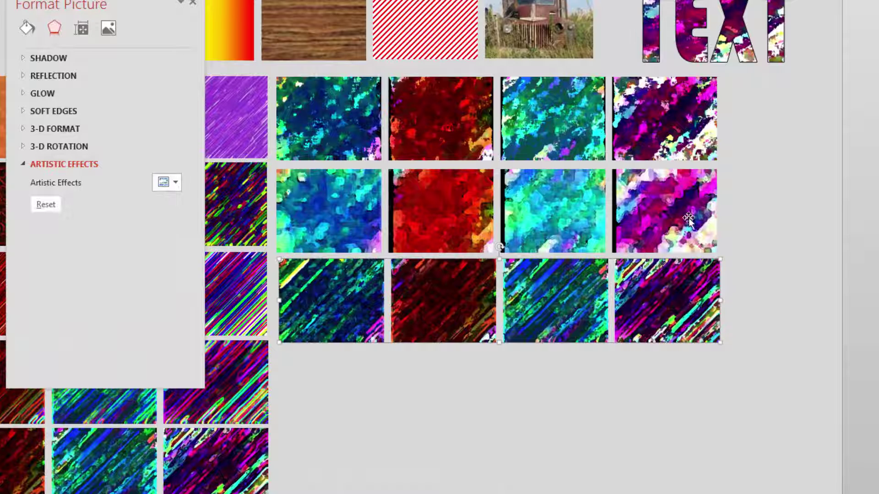
# Step: Apply the Cutout artistic effect to the copied streaked row with 6 shades
pyautogui.click(169, 182)
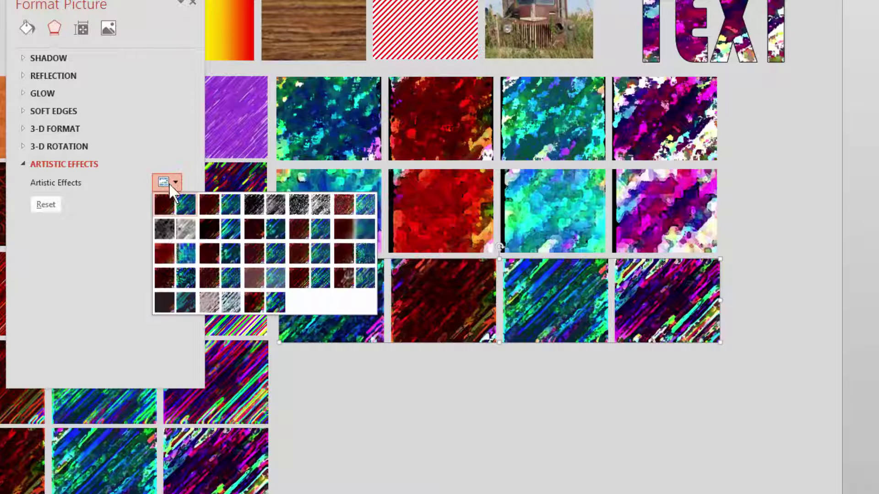
pyautogui.click(184, 299)
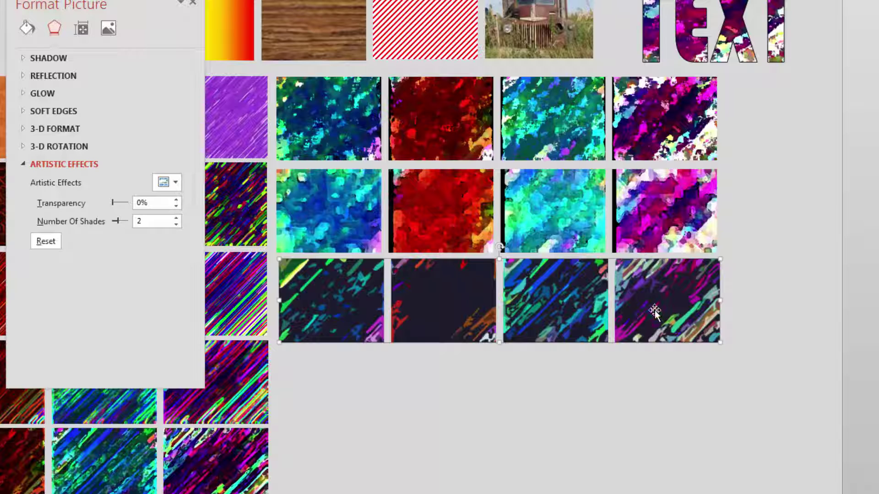
pyautogui.moveTo(118, 12); pyautogui.dragTo(225, 31)
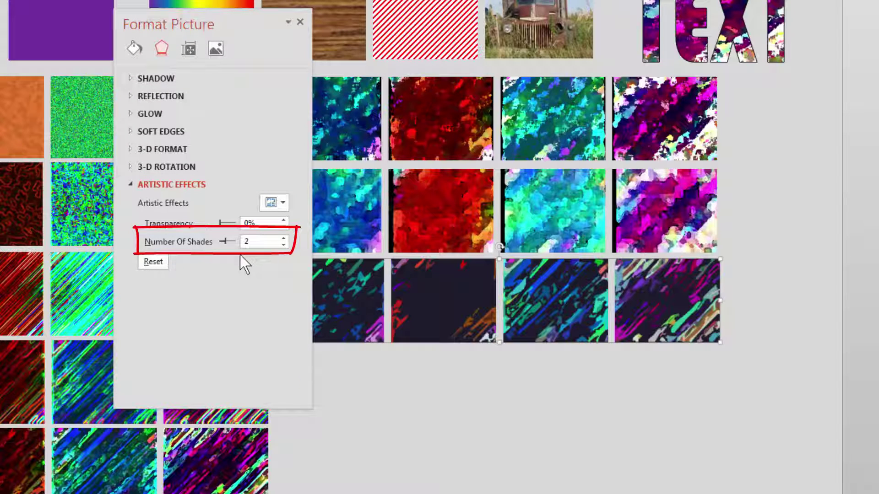
pyautogui.moveTo(223, 241); pyautogui.dragTo(234, 243)
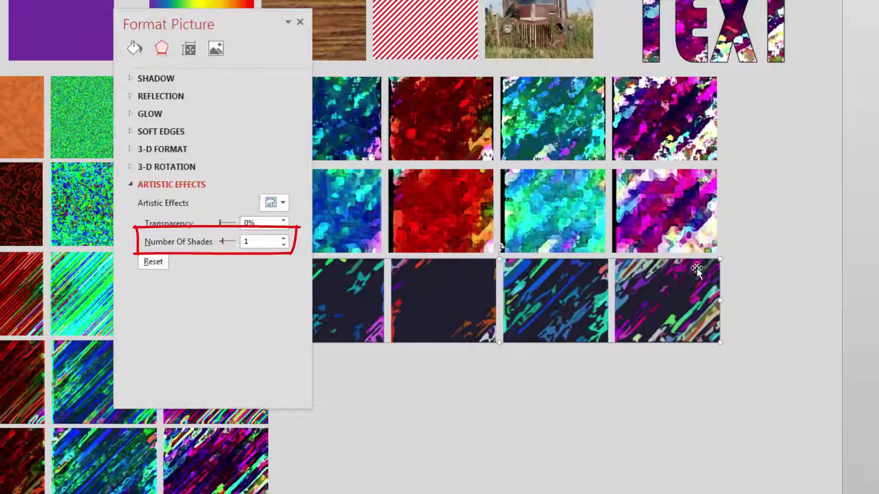
pyautogui.moveTo(226, 20); pyautogui.dragTo(155, 18)
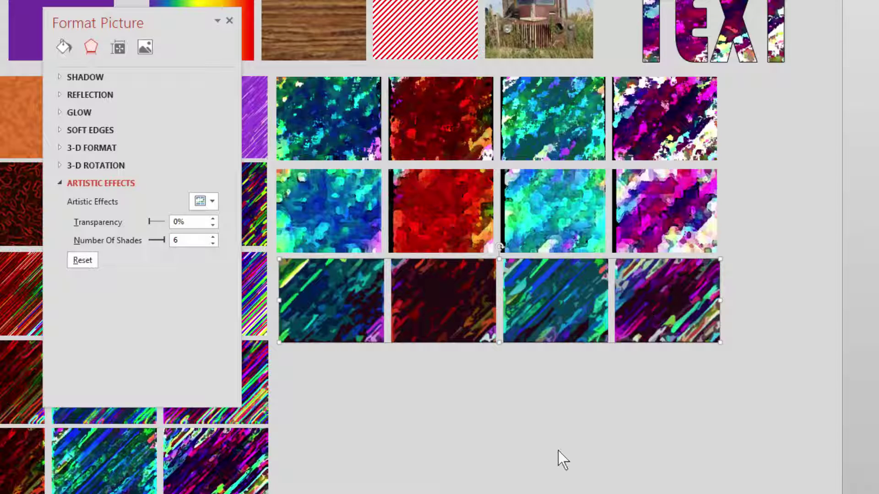
# Step: Place a picture copy of the Paint Brush row below the Cutout row and apply the Cutout artistic effect to it
pyautogui.click(656, 203)
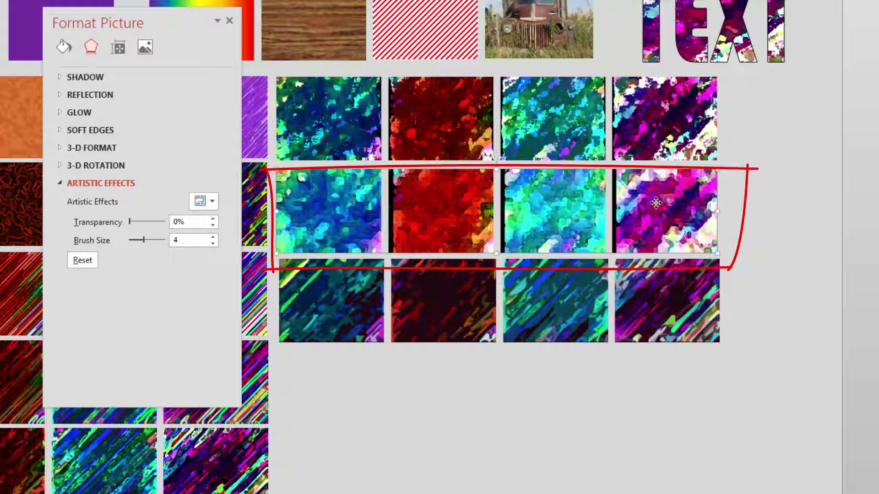
pyautogui.click(671, 125)
pyautogui.click(665, 197)
pyautogui.hotkey('ctrl', 'v')
pyautogui.moveTo(665, 197); pyautogui.dragTo(507, 194)
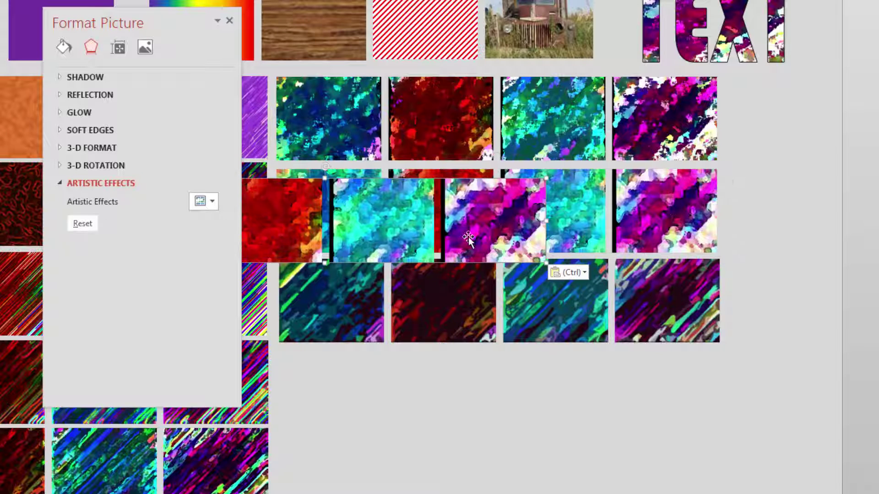
pyautogui.moveTo(468, 238)
pyautogui.mouseDown()
pyautogui.moveTo(622, 450)
pyautogui.moveTo(643, 405)
pyautogui.mouseUp()
pyautogui.click(205, 204)
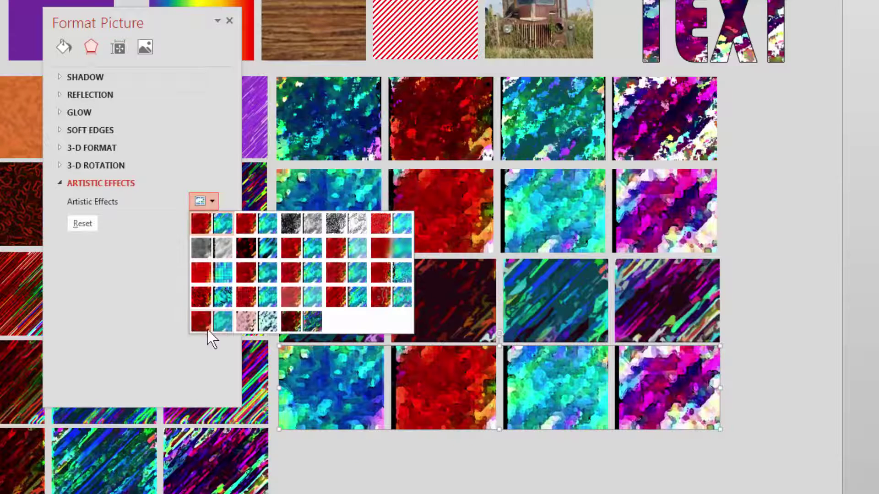
pyautogui.click(214, 327)
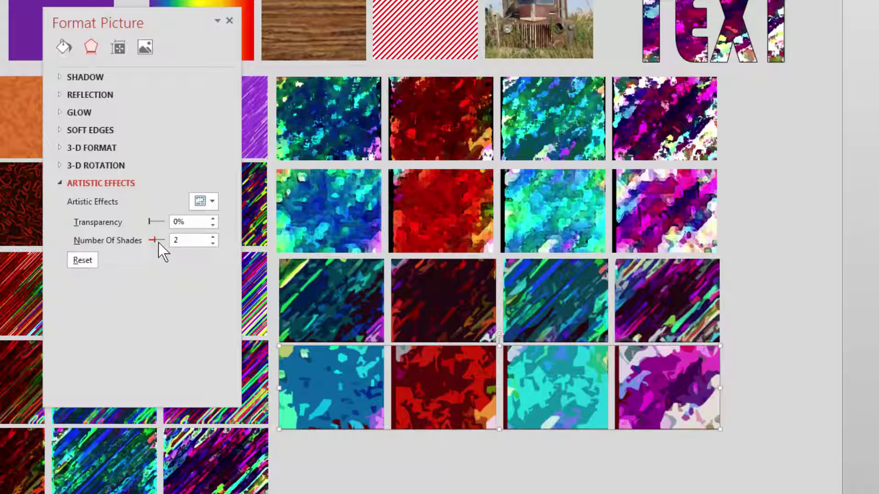
# Step: Raise the Cutout effect's number of shades to 6 on the bottom pattern row
pyautogui.click(641, 453)
pyautogui.click(673, 387)
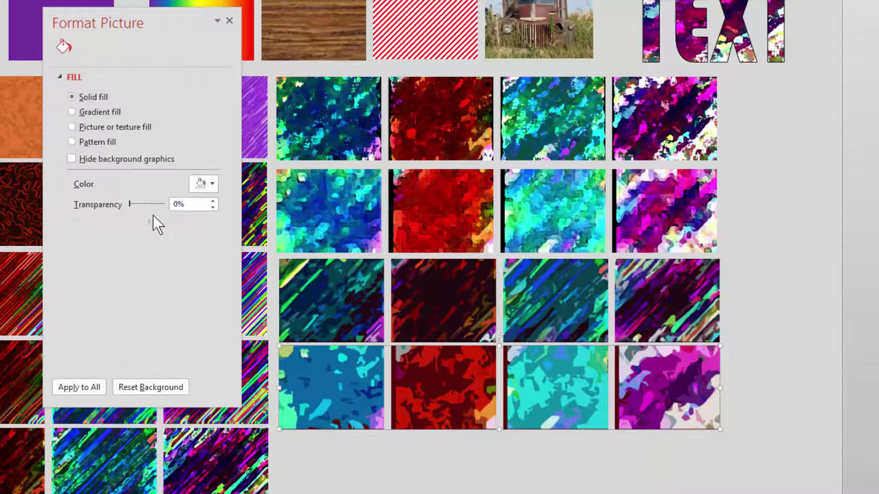
pyautogui.moveTo(155, 240); pyautogui.dragTo(201, 241)
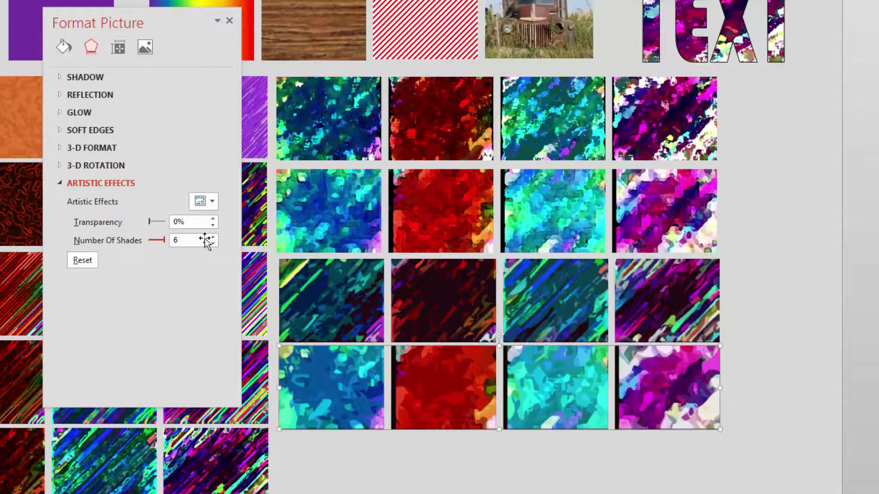
pyautogui.click(529, 474)
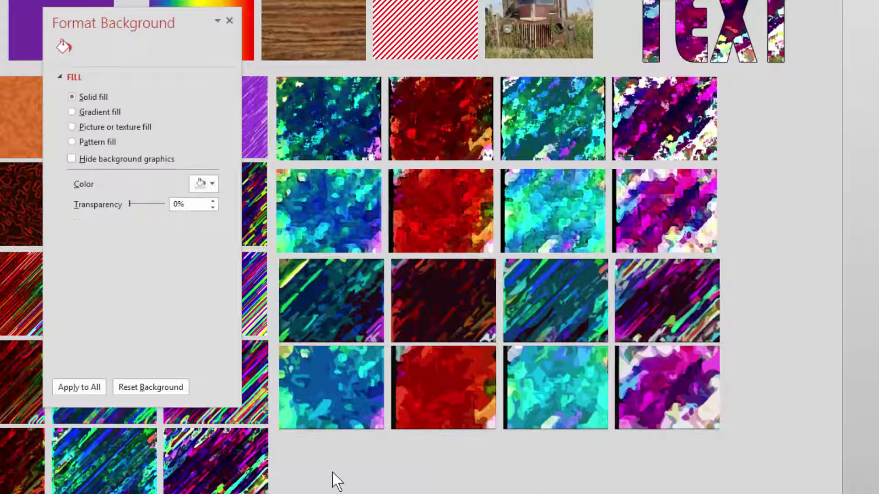
# Step: Delete the bottom Cutout row made from the Paint Brush patterns
pyautogui.click(664, 410)
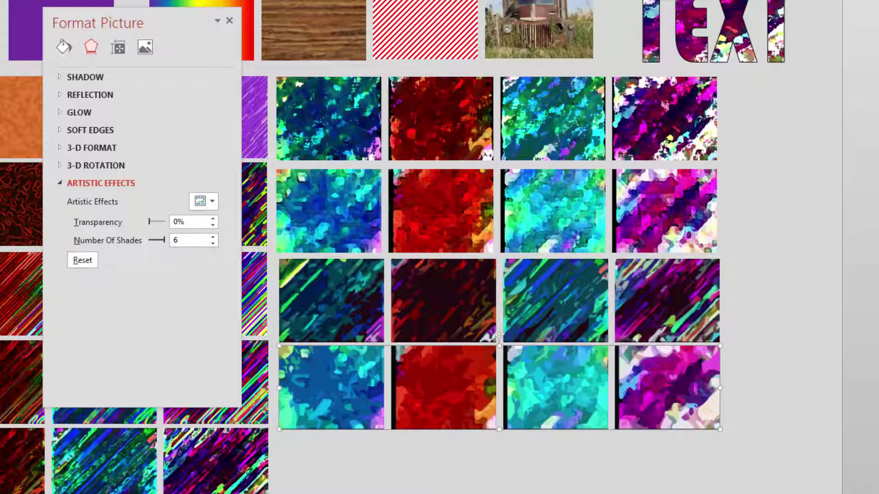
pyautogui.press('Delete')
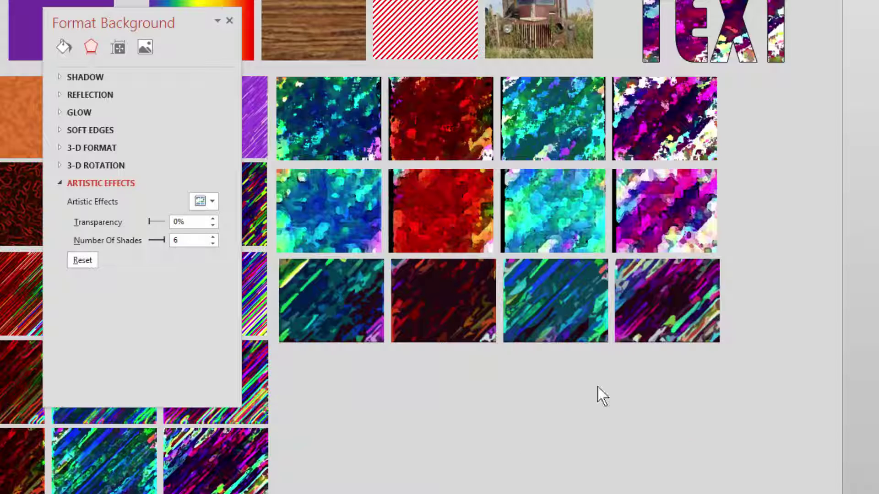
# Step: Paste a copy of the streaked Cutout row as a picture and place it in the empty space below
pyautogui.click(673, 262)
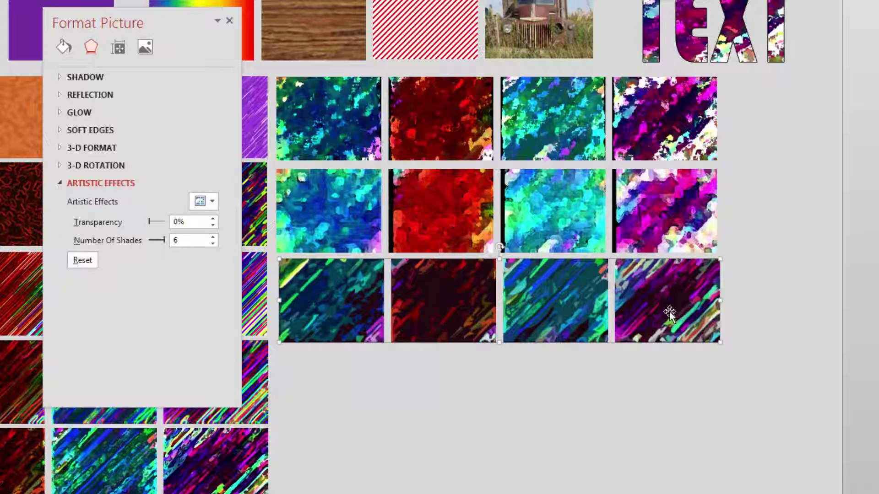
pyautogui.hotkey('ctrl', 'v')
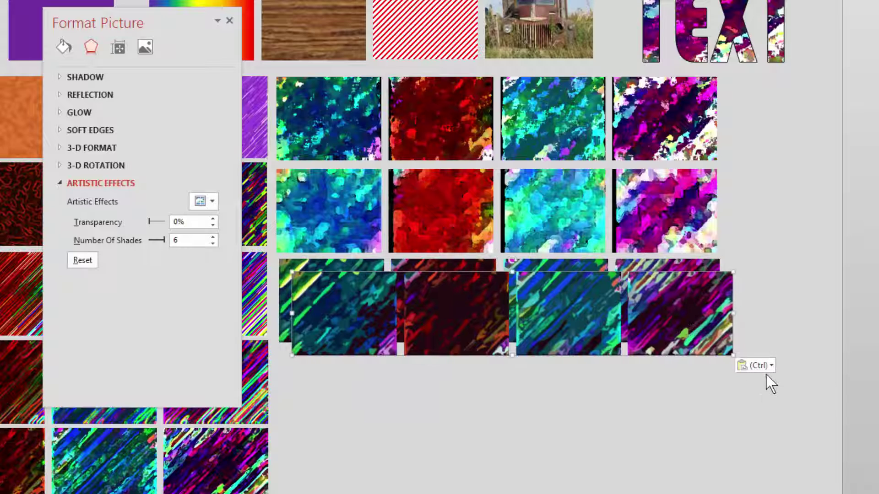
pyautogui.click(768, 399)
pyautogui.moveTo(439, 201); pyautogui.dragTo(635, 390)
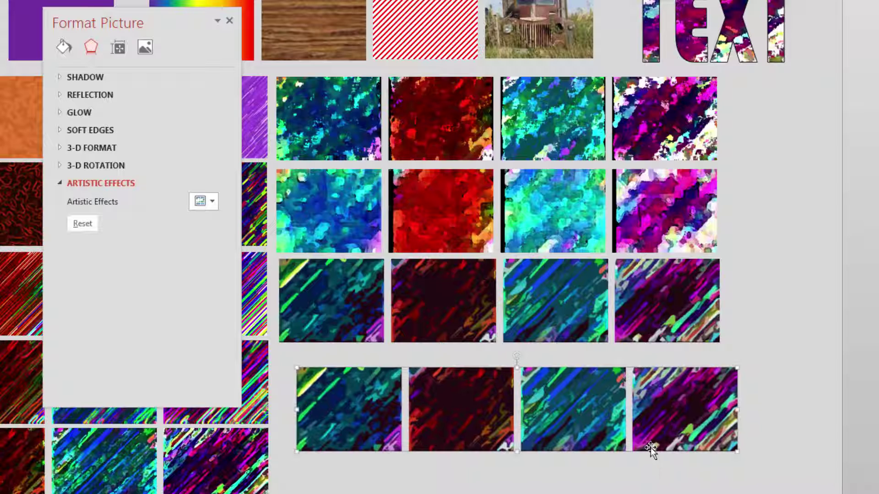
# Step: Crop the pasted streaked row down to only its rightmost magenta pattern tile
pyautogui.rightClick(337, 413)
pyautogui.click(379, 443)
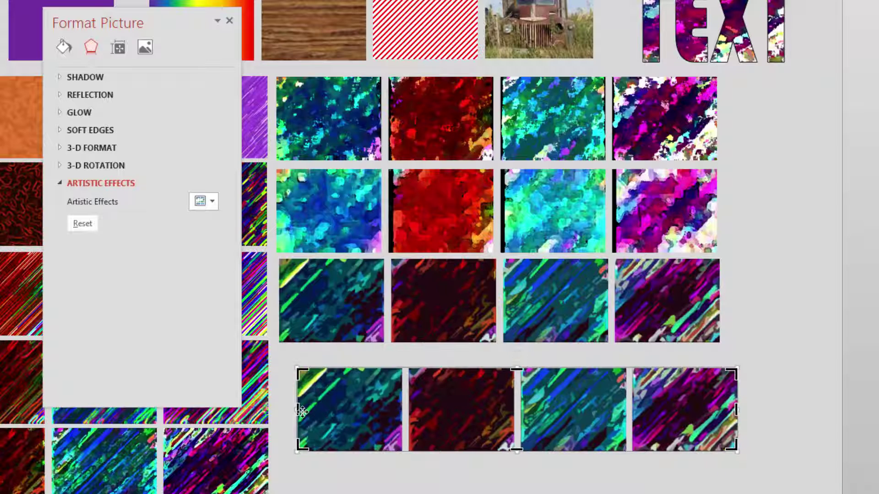
pyautogui.moveTo(295, 411); pyautogui.dragTo(635, 425)
pyautogui.click(791, 395)
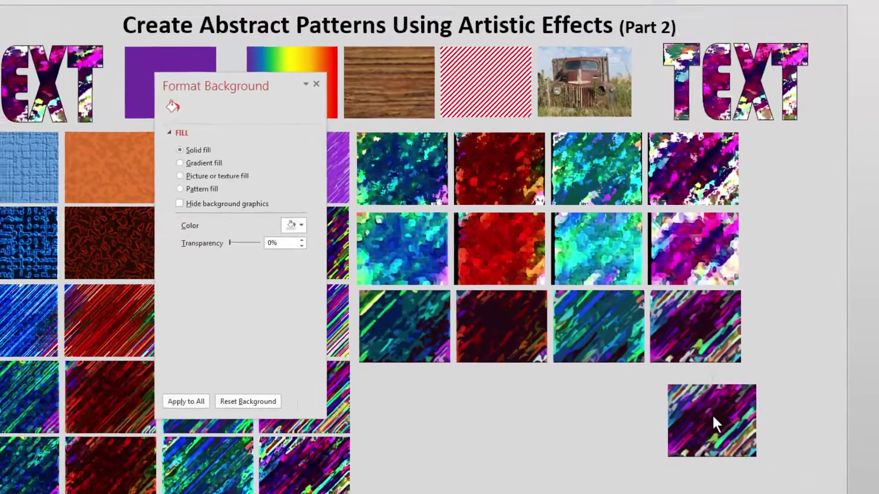
# Step: Copy the cropped magenta tile and use it as the picture text fill of the left TEXT word
pyautogui.click(687, 404)
pyautogui.click(780, 440)
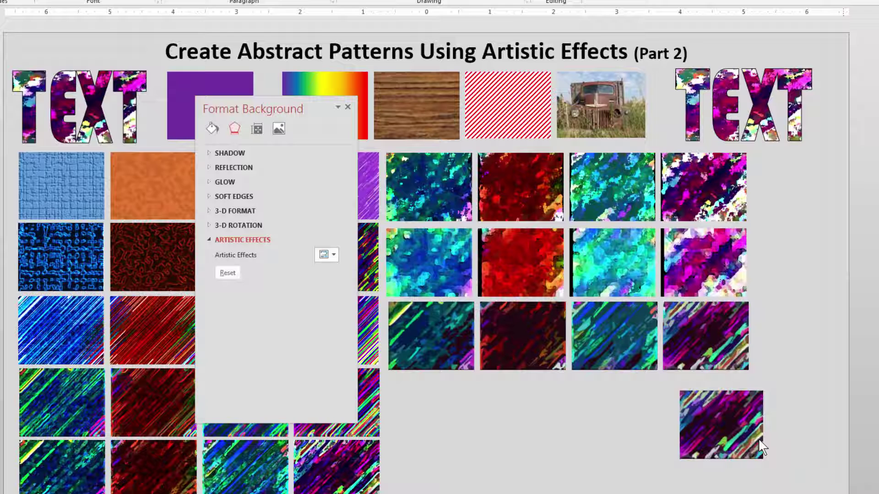
pyautogui.click(724, 430)
pyautogui.click(79, 108)
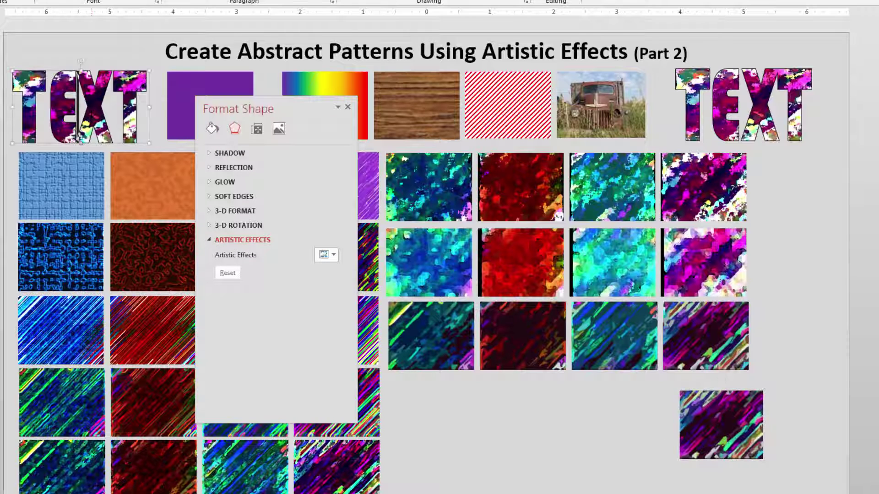
pyautogui.click(290, 125)
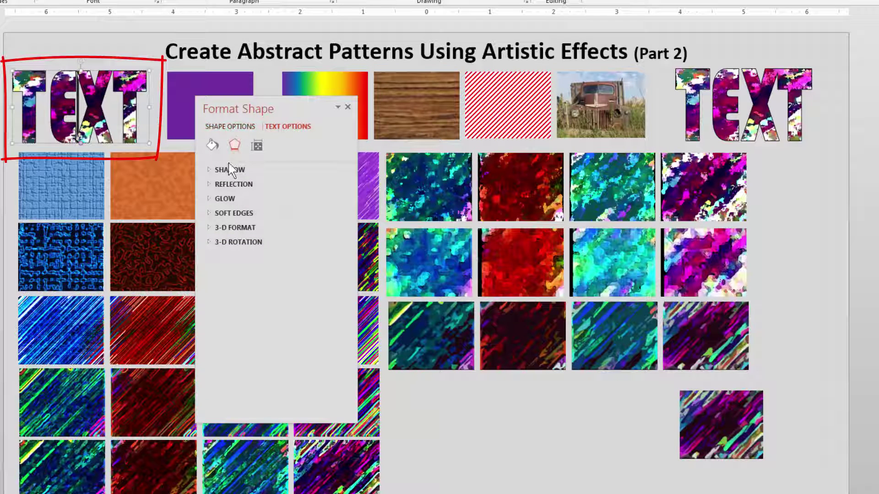
pyautogui.click(212, 145)
pyautogui.click(263, 267)
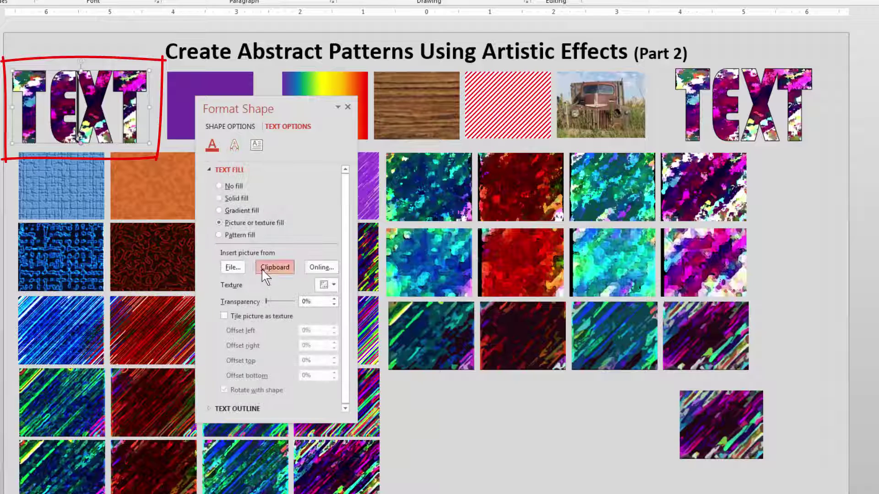
# Step: Fill the right TEXT shape with the copied magenta tile picture from the clipboard
pyautogui.click(760, 158)
pyautogui.click(731, 109)
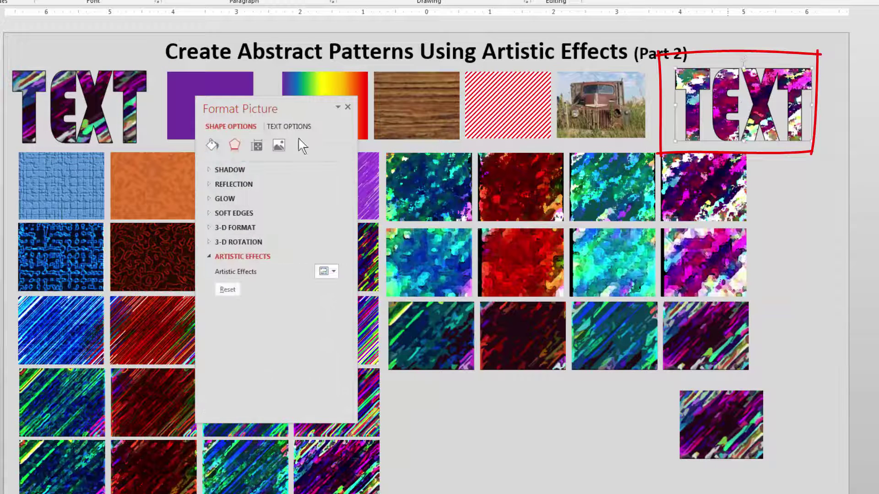
pyautogui.click(214, 147)
pyautogui.click(275, 282)
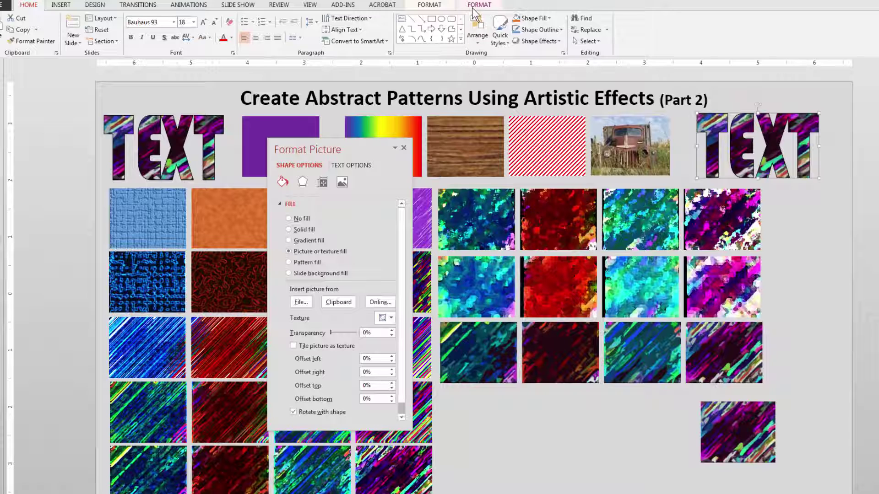
# Step: Apply the highest color saturation preset to the right TEXT shape's picture fill
pyautogui.click(476, 6)
pyautogui.click(68, 40)
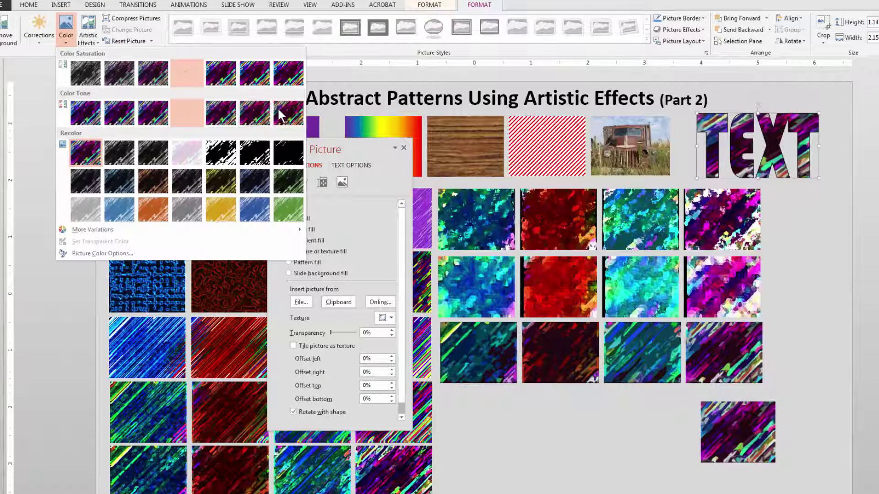
pyautogui.click(290, 74)
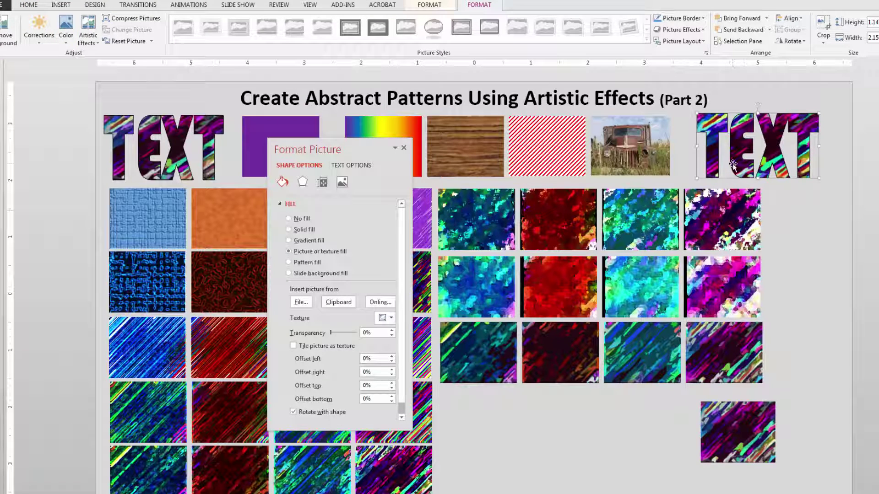
# Step: Brighten the right TEXT shape's picture fill and apply the strongest sharpening preset to it
pyautogui.click(37, 20)
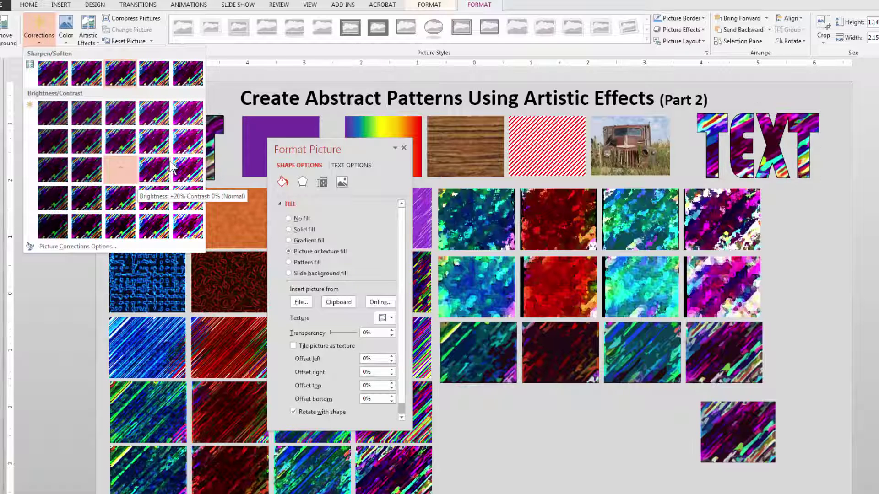
pyautogui.click(178, 142)
pyautogui.click(179, 141)
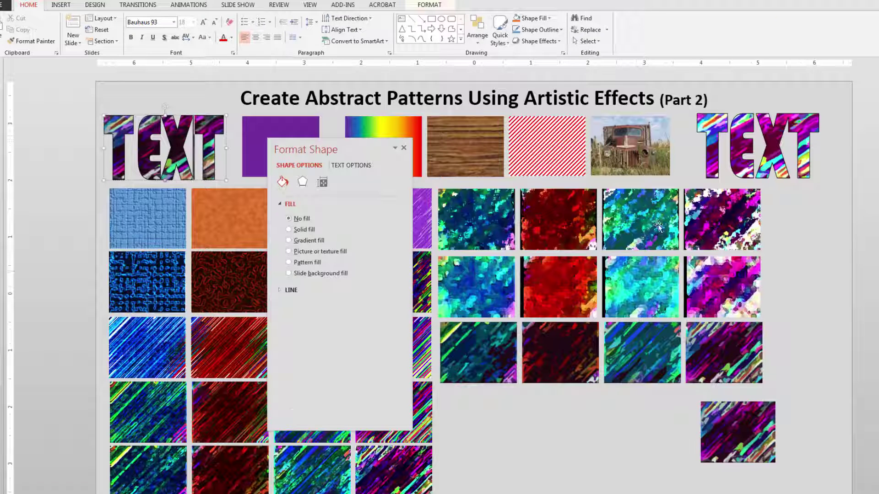
pyautogui.click(712, 136)
pyautogui.click(39, 28)
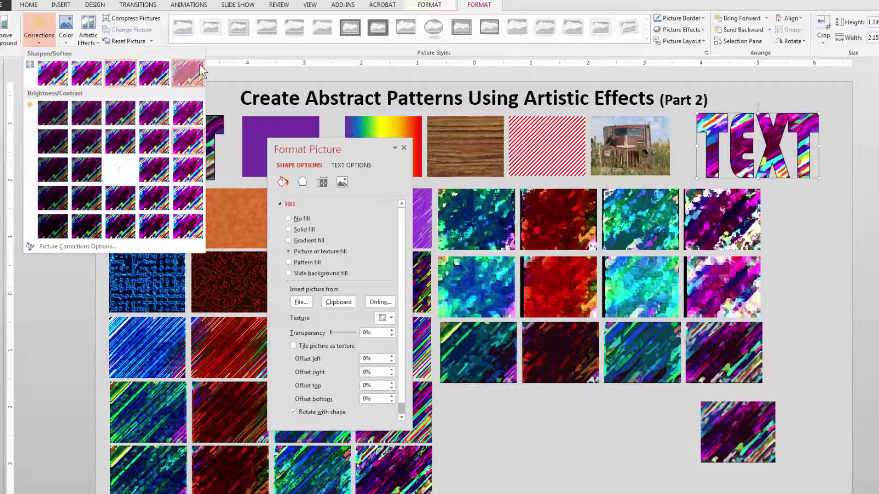
pyautogui.click(474, 402)
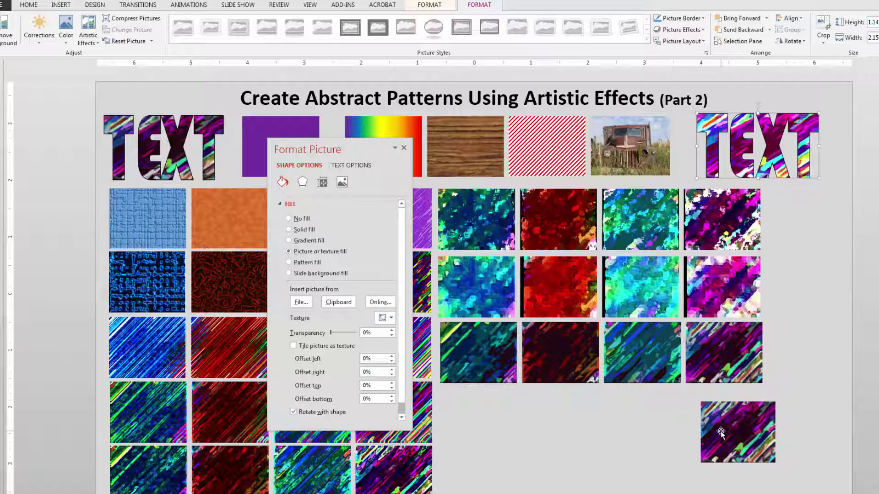
# Step: Delete the cropped magenta tile below the pattern rows
pyautogui.click(605, 449)
pyautogui.click(769, 436)
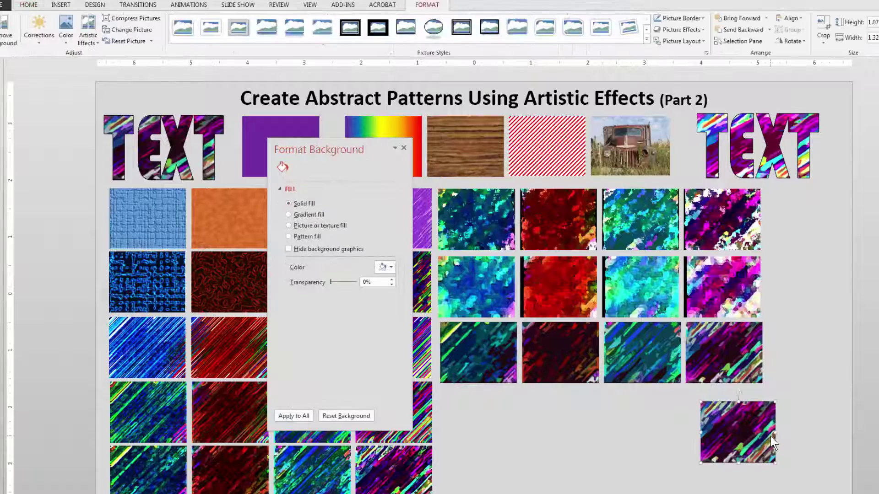
pyautogui.press('Delete')
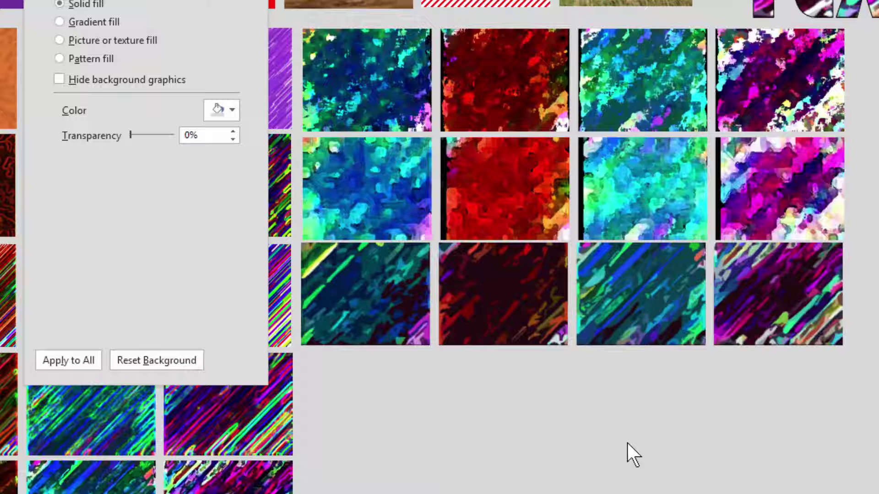
# Step: Place a copy of the streaked Cutout row directly below it and apply the Cement artistic effect to the copy
pyautogui.click(779, 283)
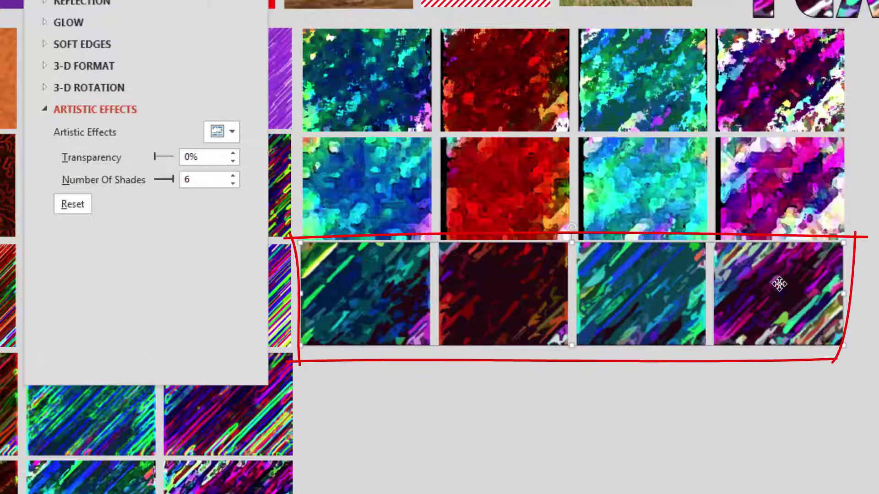
pyautogui.moveTo(779, 283); pyautogui.dragTo(783, 396)
pyautogui.click(225, 132)
pyautogui.click(234, 248)
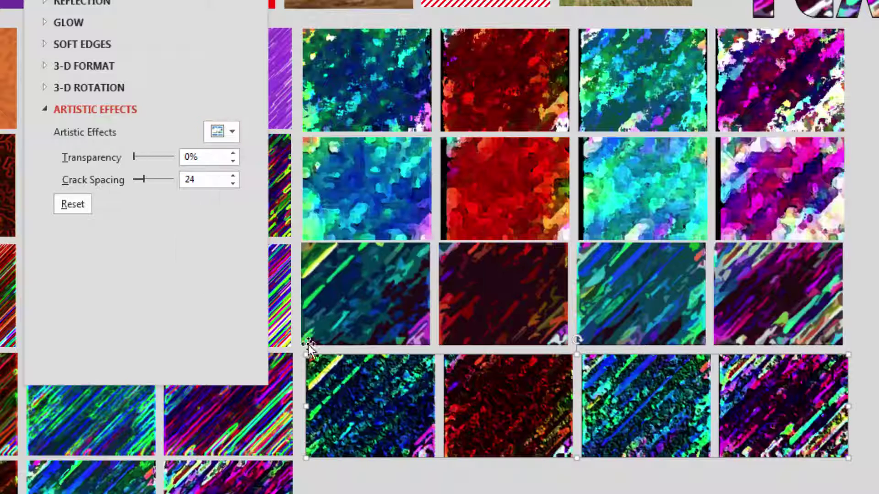
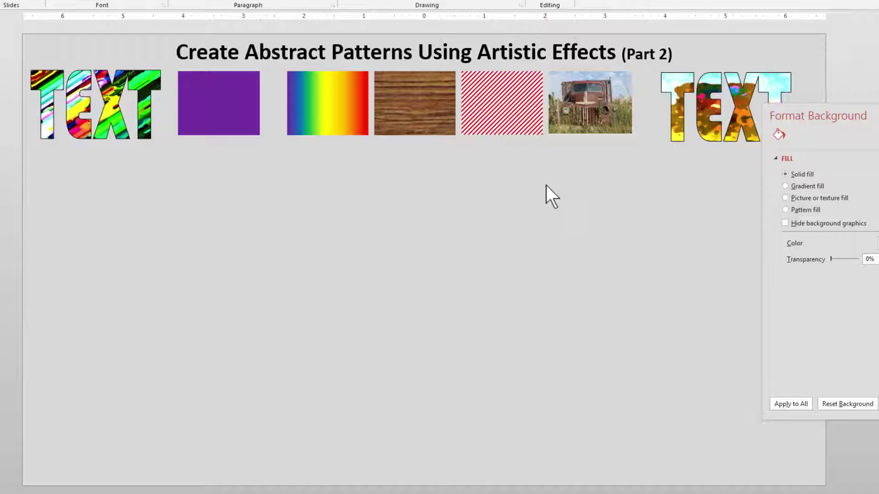
# Step: Paste the rainbow, wood, striped and truck swatches as one picture and place that row below the left TEXT word
pyautogui.moveTo(649, 179); pyautogui.dragTo(266, 69)
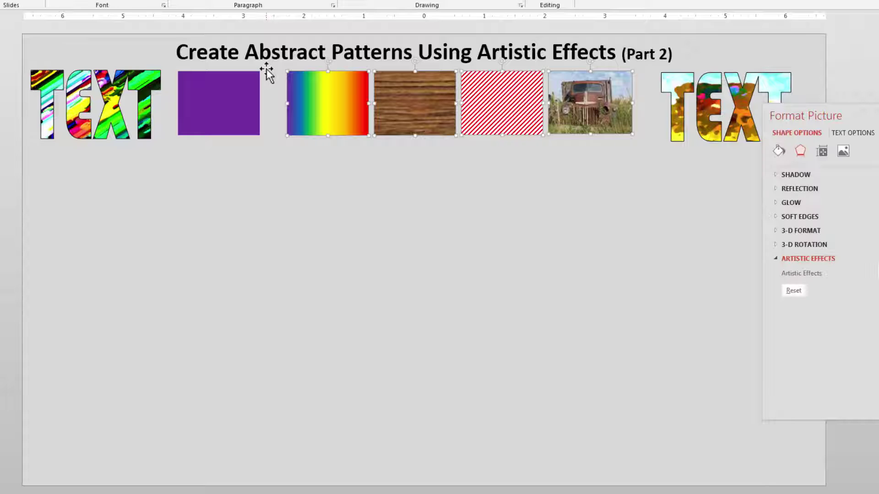
pyautogui.hotkey('ctrl', 'v')
pyautogui.click(409, 154)
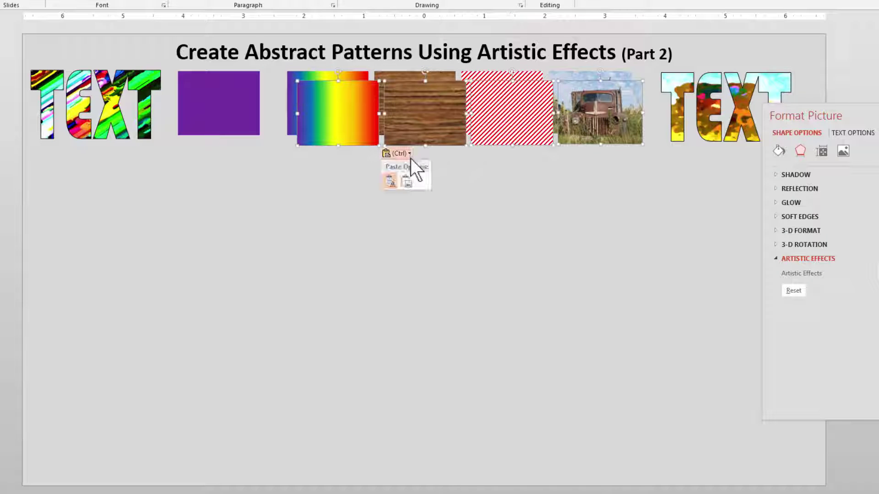
pyautogui.click(404, 189)
pyautogui.moveTo(372, 254); pyautogui.dragTo(163, 176)
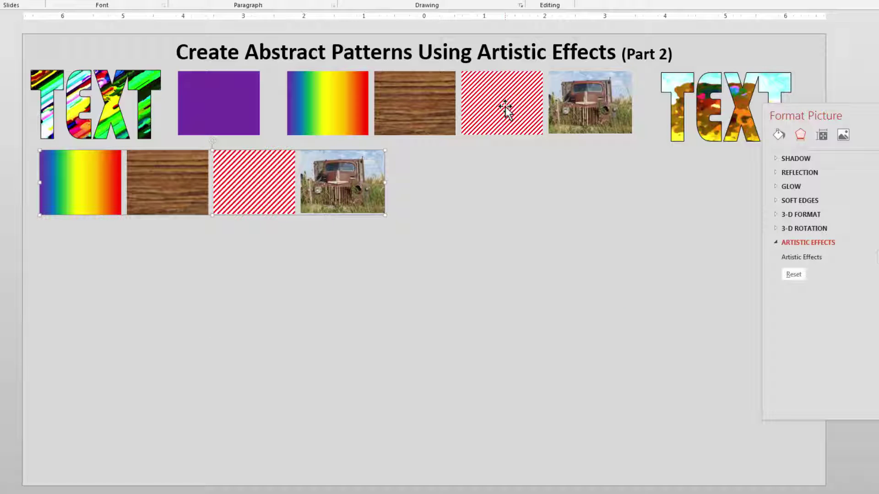
pyautogui.moveTo(327, 191); pyautogui.dragTo(323, 192)
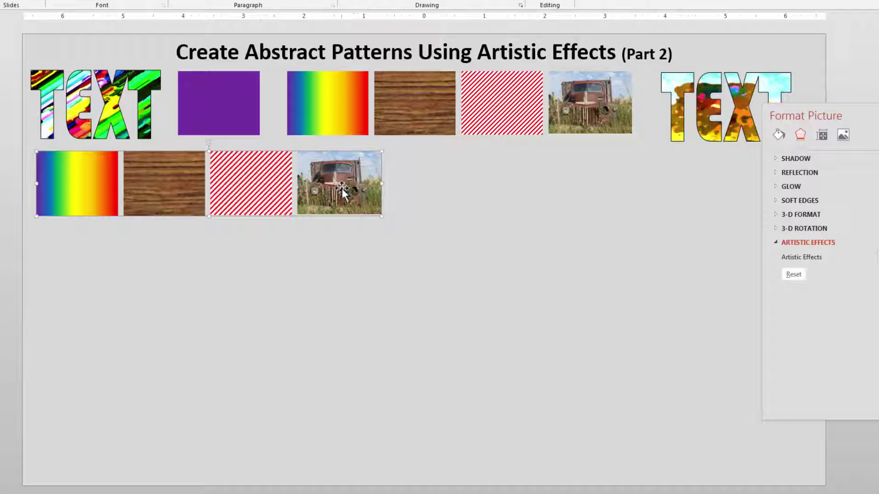
# Step: Duplicate the four-swatch picture row directly below and apply the Film Grain artistic effect with grain size 100 to the copy
pyautogui.moveTo(342, 188); pyautogui.dragTo(342, 253)
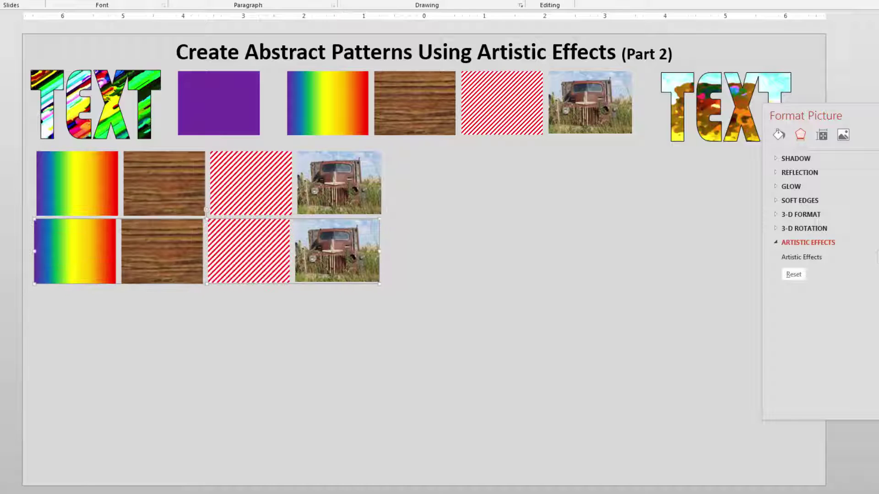
pyautogui.moveTo(857, 108); pyautogui.dragTo(542, 155)
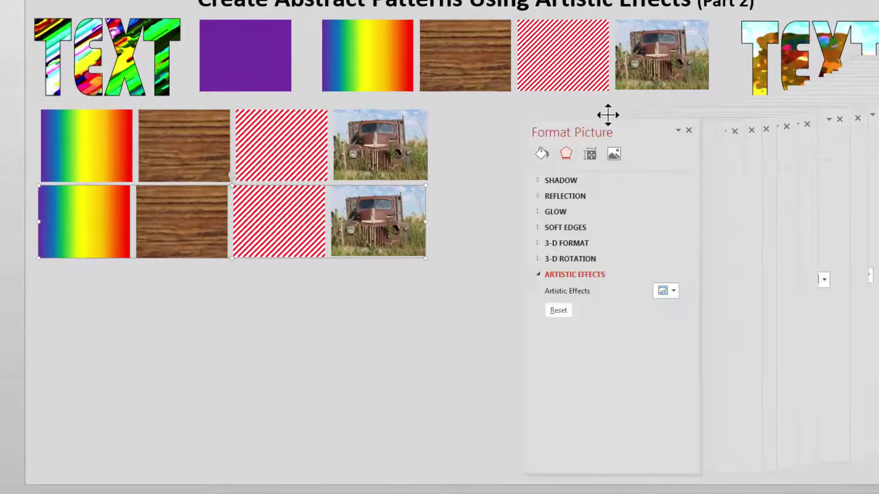
pyautogui.moveTo(608, 115); pyautogui.dragTo(573, 92)
pyautogui.click(615, 257)
pyautogui.click(695, 326)
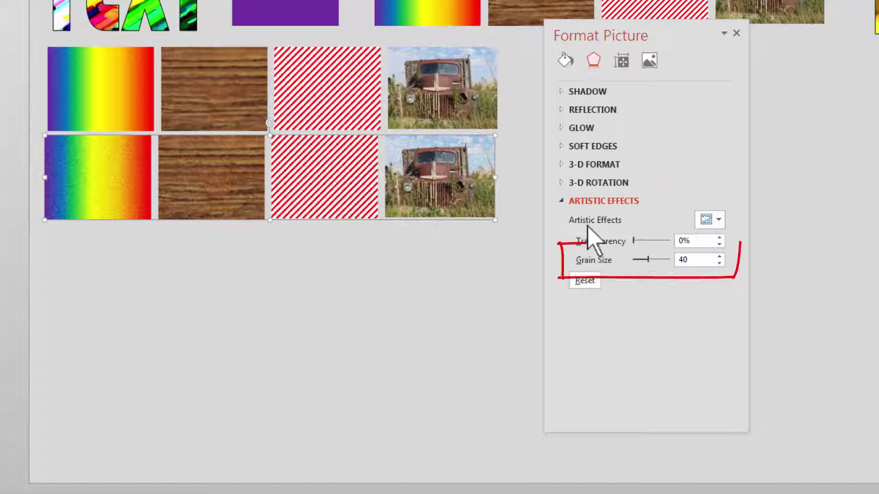
pyautogui.moveTo(647, 260); pyautogui.dragTo(819, 275)
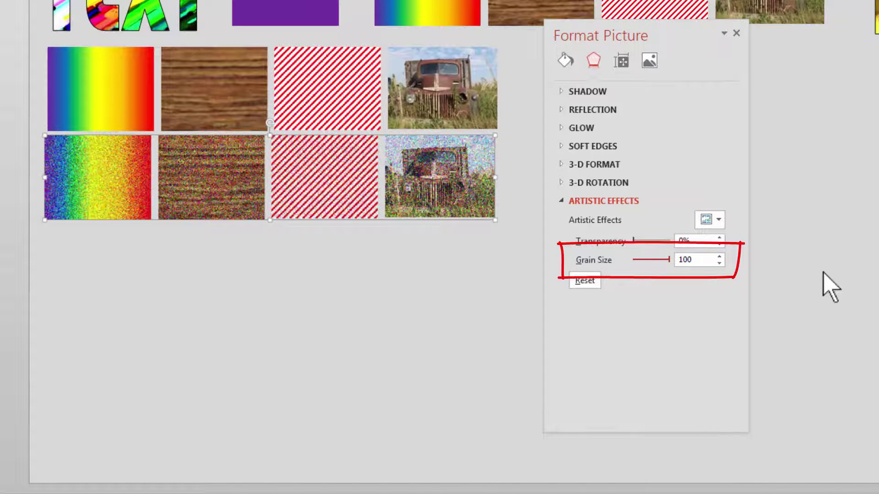
# Step: Place two copies of the plain rainbow, wood, striped and truck row, one above the other, beside the original and Film Grain rows
pyautogui.moveTo(636, 36); pyautogui.dragTo(878, 70)
pyautogui.click(318, 71)
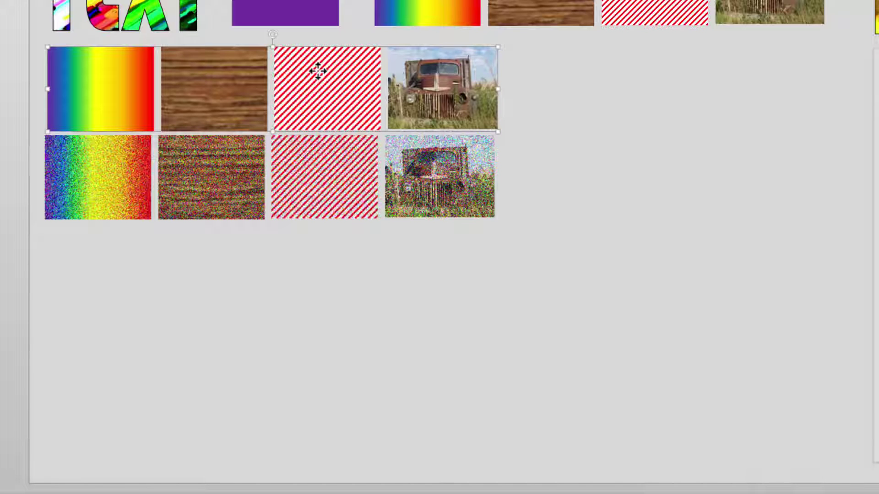
pyautogui.click(613, 154)
pyautogui.click(200, 87)
pyautogui.moveTo(200, 87); pyautogui.dragTo(656, 181)
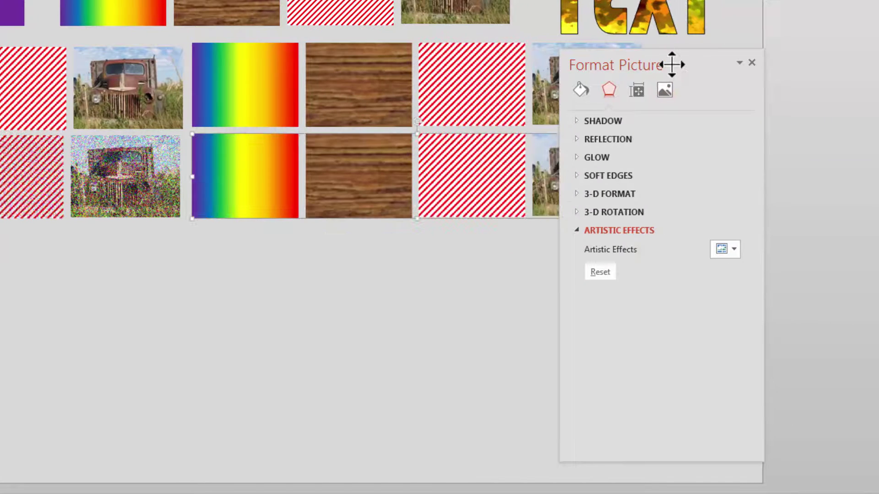
# Step: Apply the Marker artistic effect with size 97 to the upper of the two new plain swatch rows
pyautogui.moveTo(672, 65); pyautogui.dragTo(778, 75)
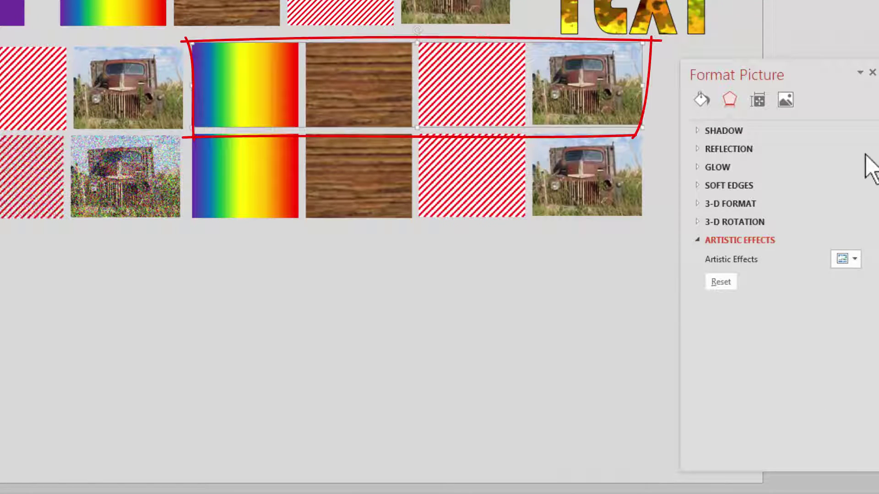
pyautogui.click(850, 261)
pyautogui.click(876, 282)
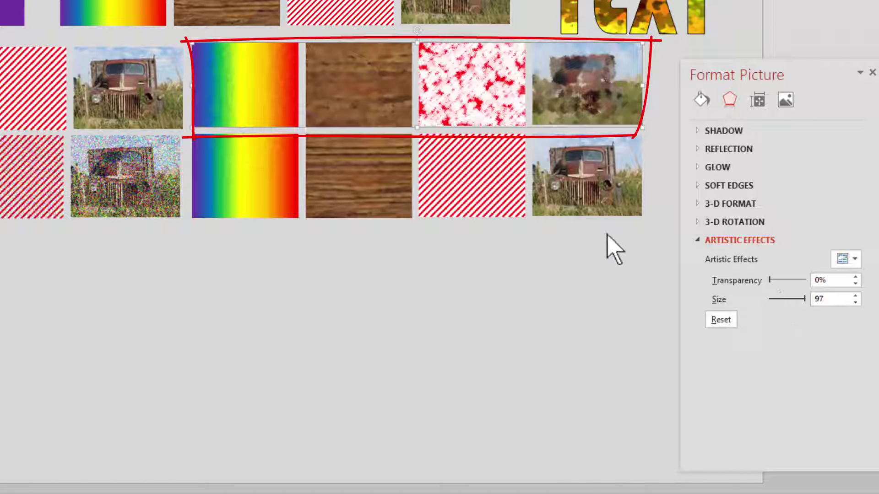
# Step: Apply the Mosaic Bubbles artistic effect to the lower new swatch row and set its pressure to 100
pyautogui.click(490, 191)
pyautogui.click(854, 260)
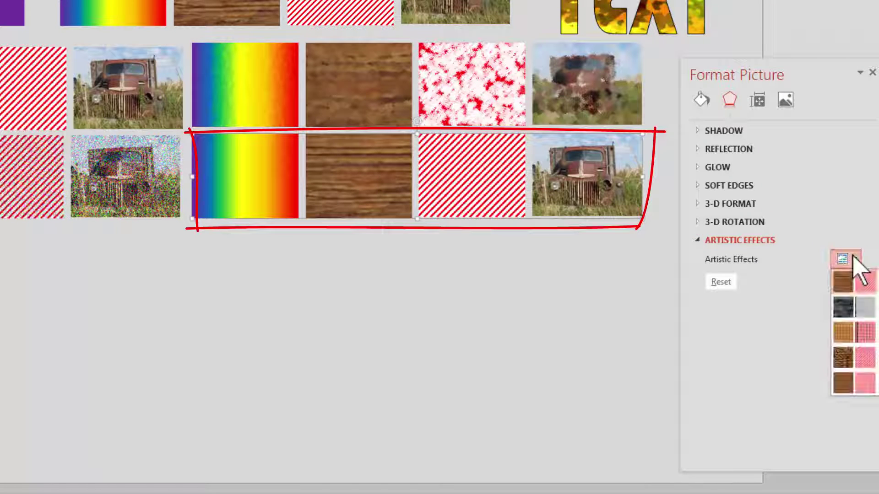
pyautogui.click(876, 332)
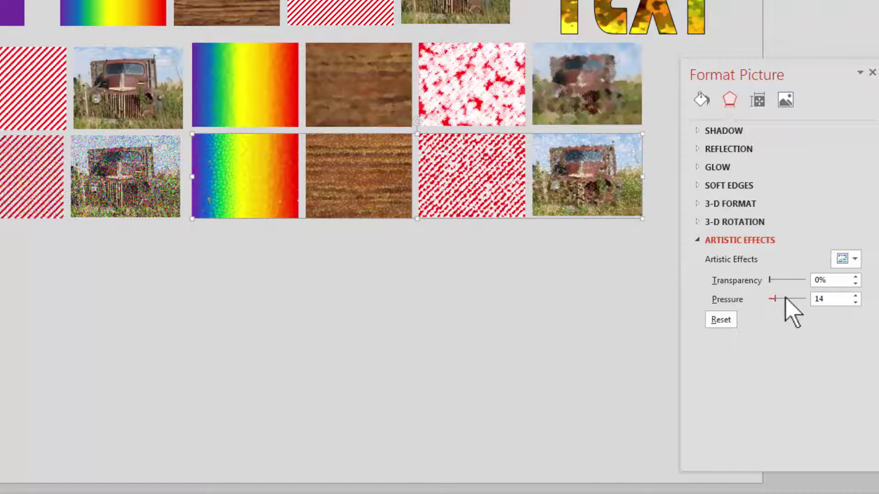
pyautogui.moveTo(774, 298); pyautogui.dragTo(836, 298)
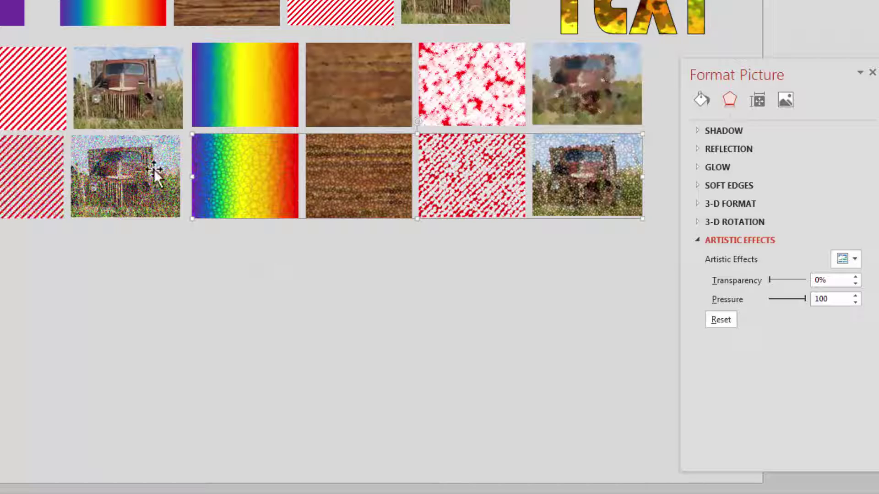
# Step: Paste a copy of the Film Grain row as a picture and place it directly below that row
pyautogui.click(133, 175)
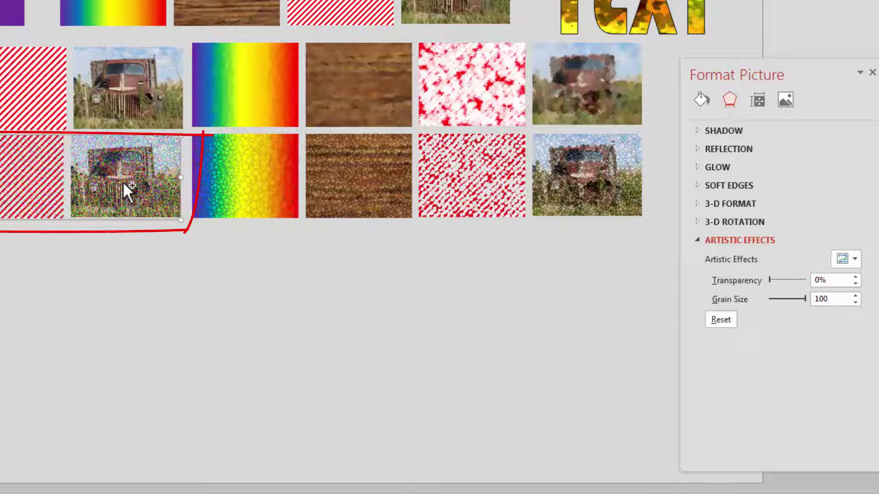
pyautogui.hotkey('ctrl', 'v')
pyautogui.click(234, 243)
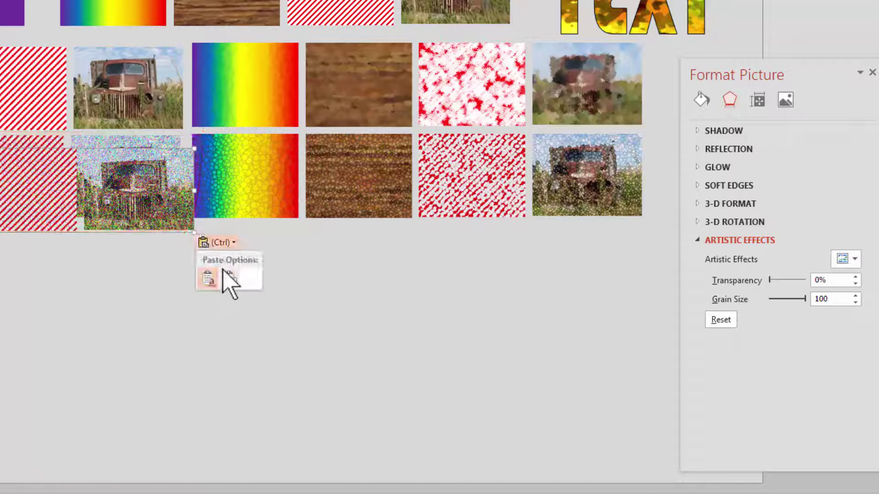
pyautogui.click(230, 275)
pyautogui.moveTo(265, 217); pyautogui.dragTo(0, 295)
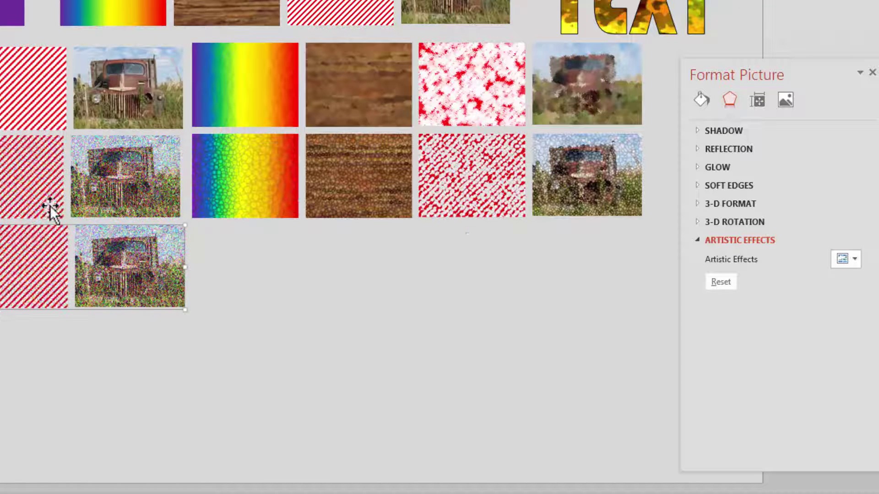
# Step: Duplicate the flattened Film Grain picture row directly below itself
pyautogui.click(64, 187)
pyautogui.moveTo(785, 74); pyautogui.dragTo(752, 58)
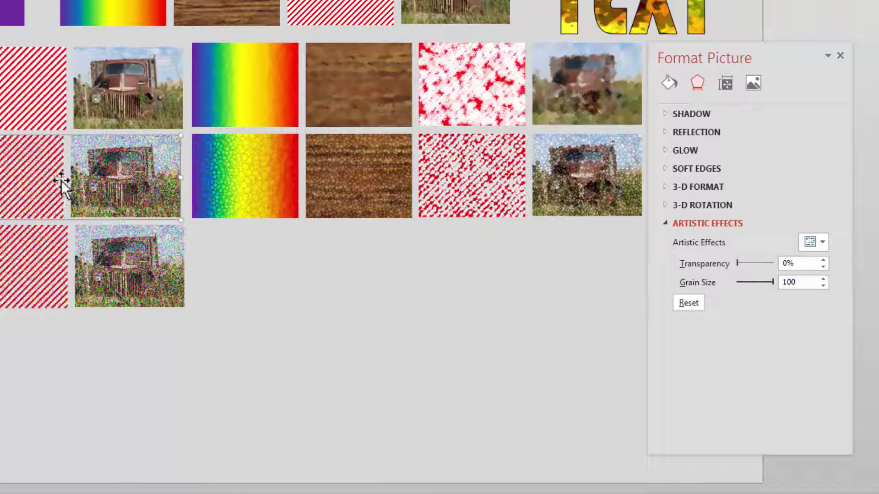
pyautogui.click(121, 260)
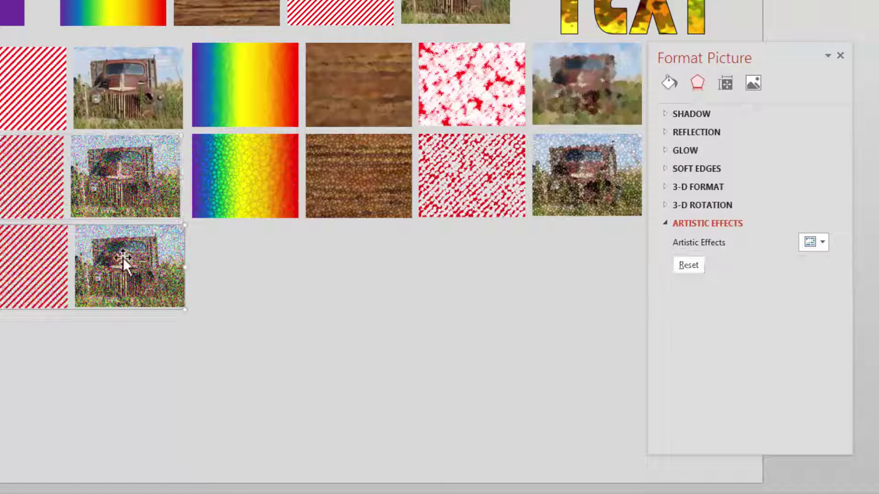
pyautogui.moveTo(111, 274); pyautogui.dragTo(111, 364)
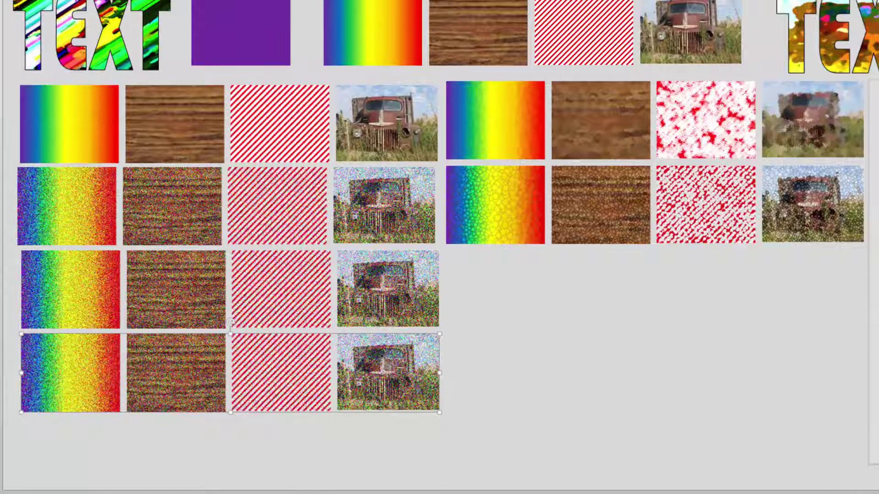
# Step: Apply Marker to the upper flattened Film Grain row, and apply Mosaic Bubbles to the lower one and place it beside the upper
pyautogui.click(385, 281)
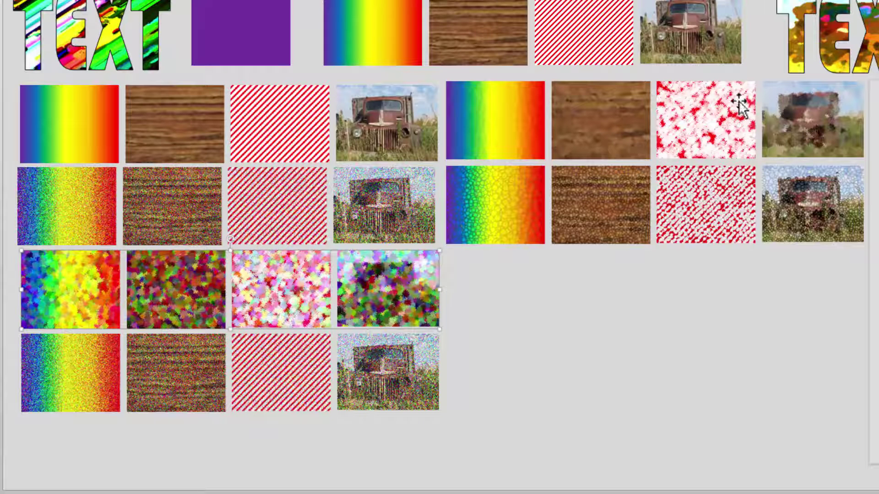
pyautogui.click(408, 383)
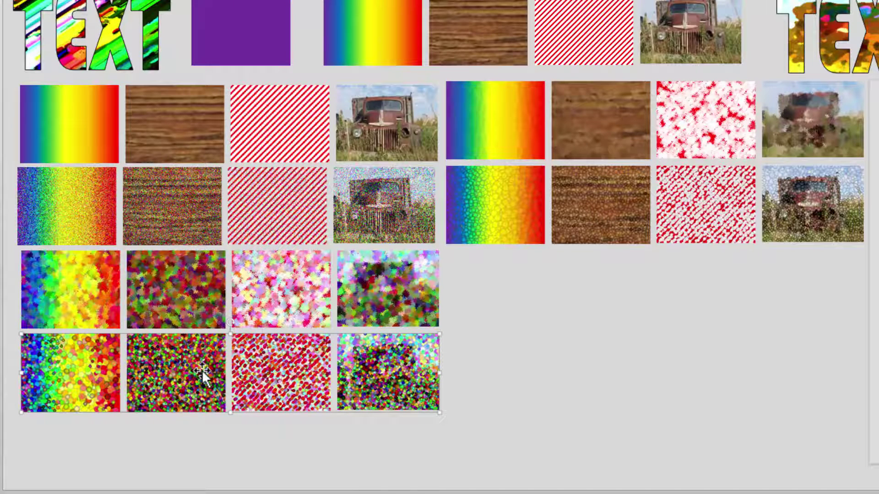
pyautogui.moveTo(202, 370)
pyautogui.mouseDown()
pyautogui.moveTo(655, 334)
pyautogui.moveTo(629, 287)
pyautogui.mouseUp()
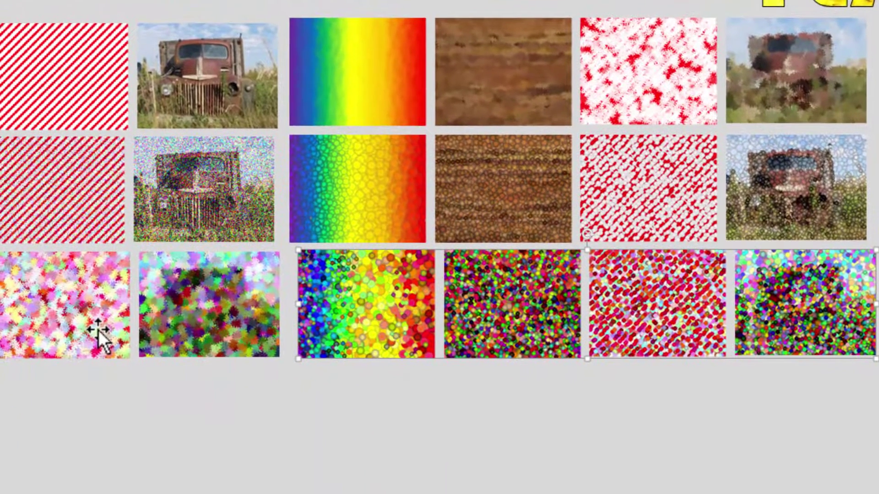
# Step: Duplicate the Film Grain and Mosaic Bubbles row below itself and crop the copy to its rainbow tile
pyautogui.moveTo(506, 308); pyautogui.dragTo(498, 439)
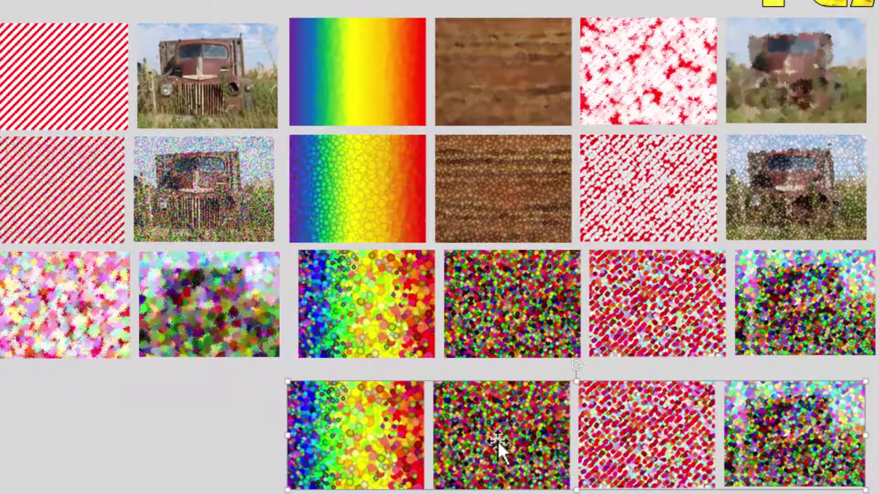
pyautogui.rightClick(499, 442)
pyautogui.click(548, 474)
pyautogui.moveTo(442, 407); pyautogui.dragTo(422, 406)
# Step: Fill the TEXT word at the slide's upper right with a copy of the cropped rainbow bubble tile
pyautogui.click(294, 445)
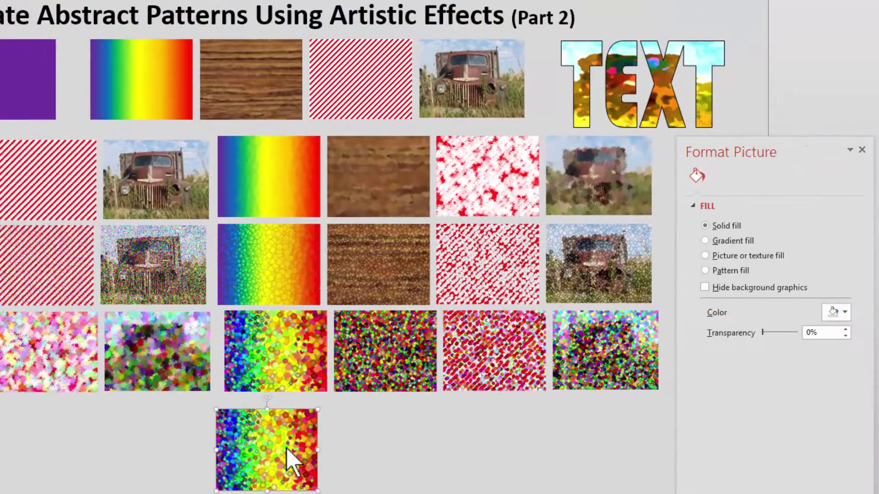
pyautogui.click(612, 78)
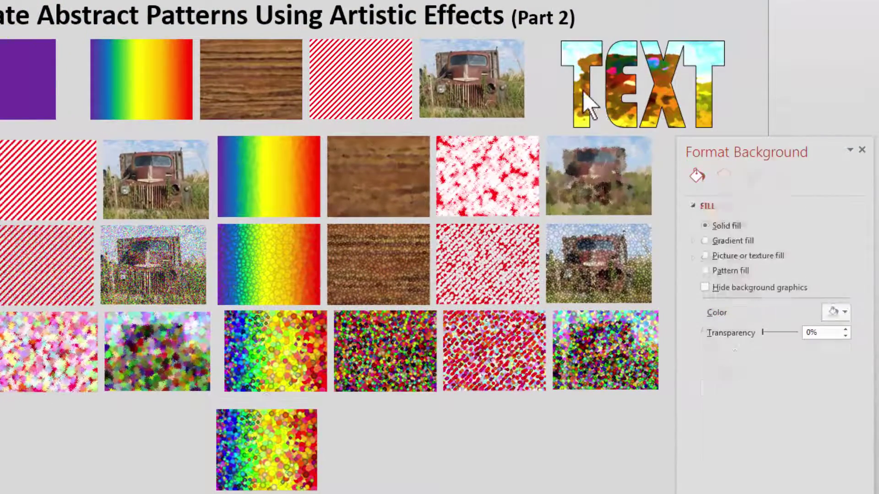
pyautogui.click(587, 103)
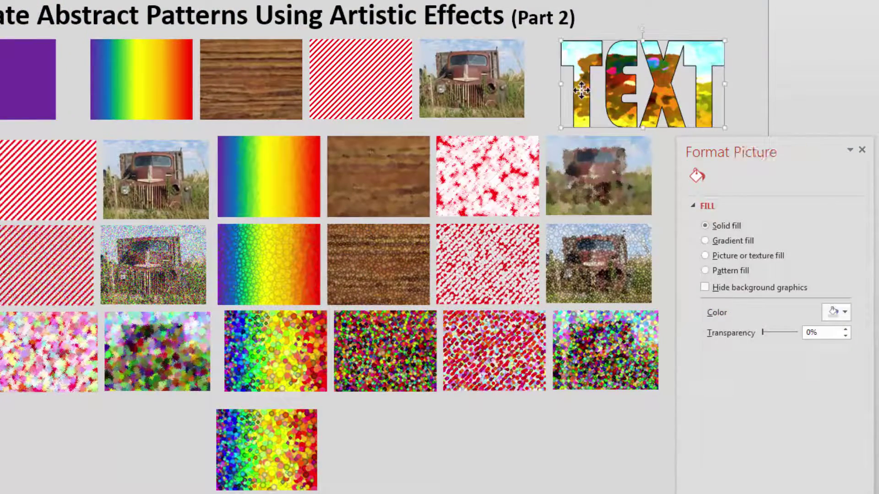
pyautogui.click(697, 195)
pyautogui.click(773, 360)
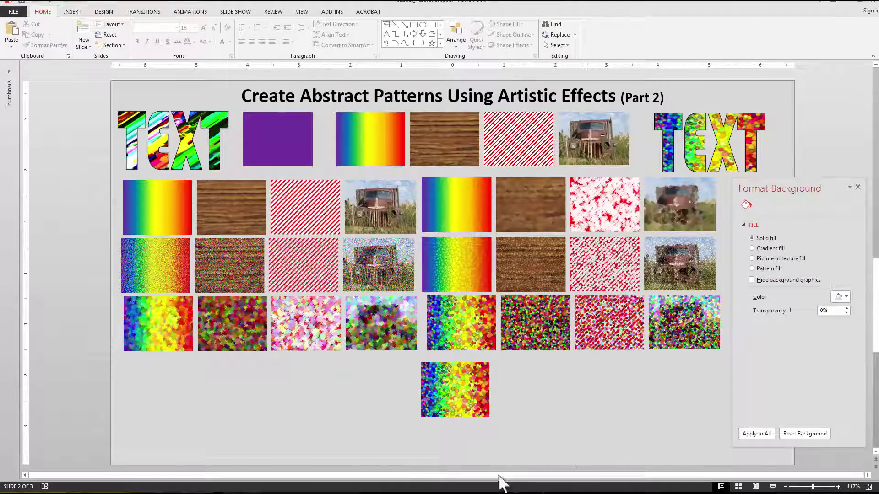
# Step: Delete the Film Grain row and move the row with the added Marker effect up into its place
pyautogui.click(380, 258)
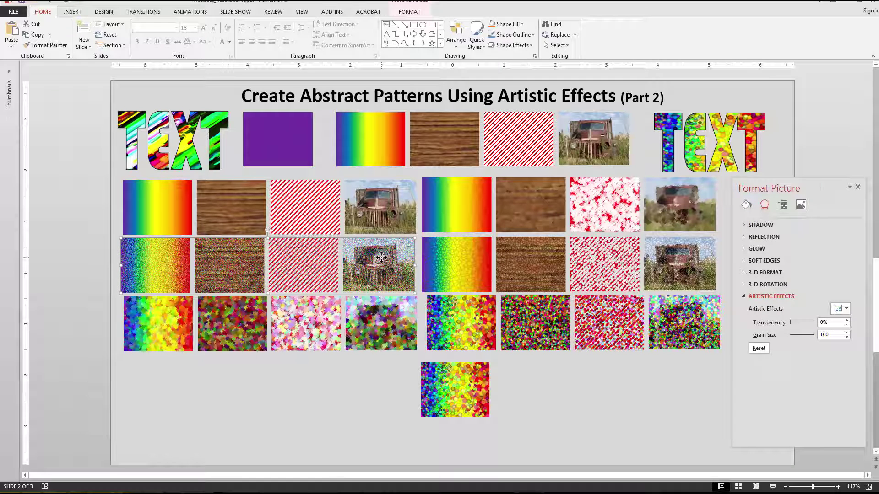
pyautogui.press('Delete')
pyautogui.click(367, 326)
pyautogui.moveTo(367, 326); pyautogui.dragTo(369, 268)
# Step: Move the multicoloured bubble row directly below the Marker row and delete the cropped rainbow tile
pyautogui.moveTo(538, 337); pyautogui.dragTo(246, 335)
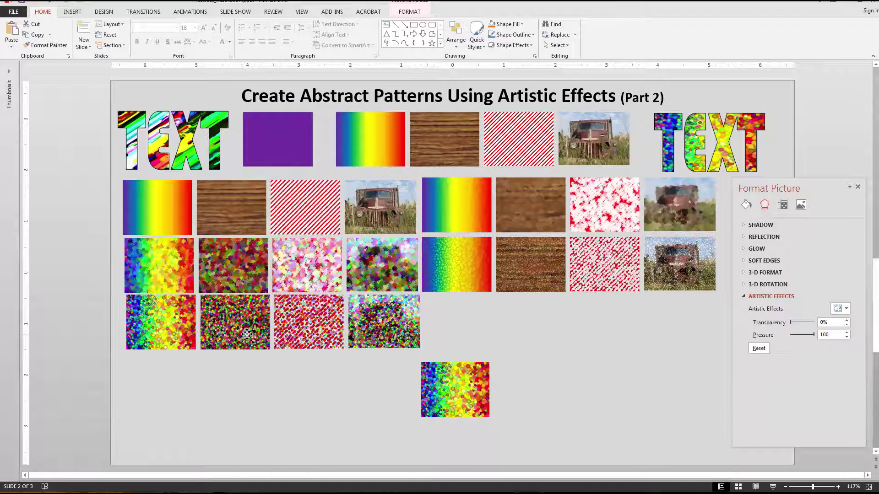
pyautogui.click(454, 386)
pyautogui.press('Delete')
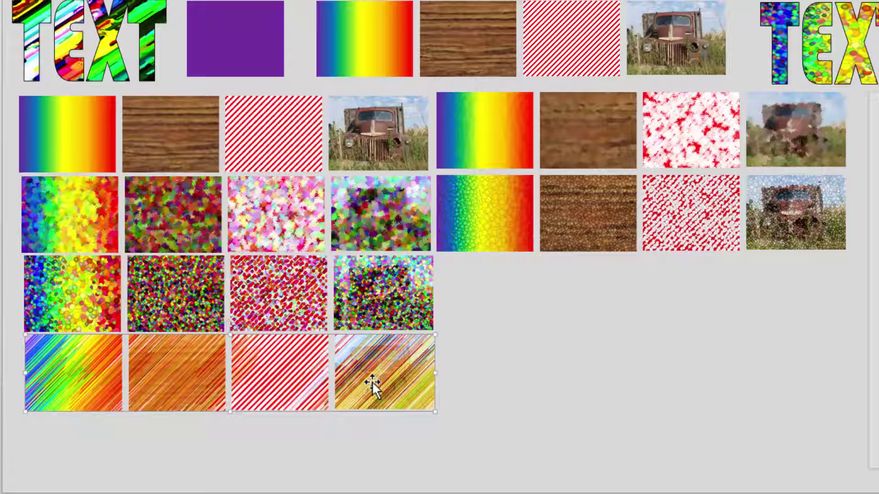
# Step: Paste the diagonally streaked row as a picture and place it beside the multicoloured bubble row
pyautogui.hotkey('ctrl', 'v')
pyautogui.click(481, 432)
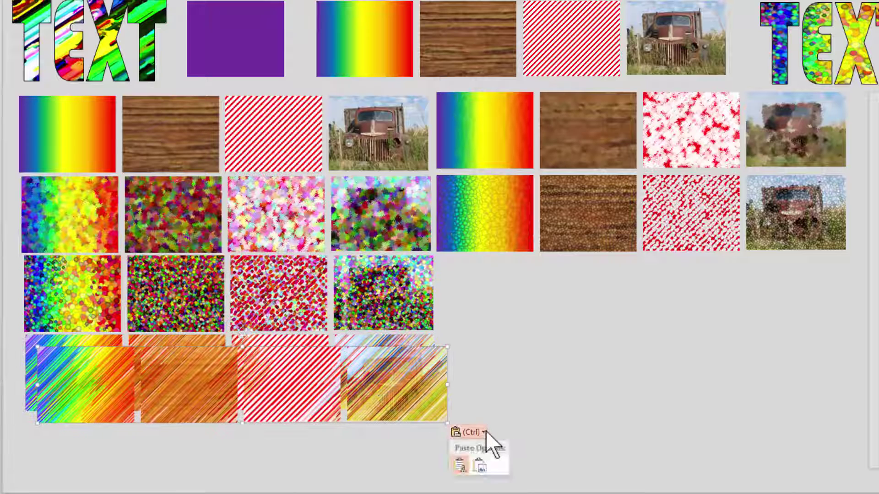
pyautogui.moveTo(299, 385); pyautogui.dragTo(693, 300)
# Step: Delete the original streaked row and duplicate its flattened picture directly below itself
pyautogui.click(359, 386)
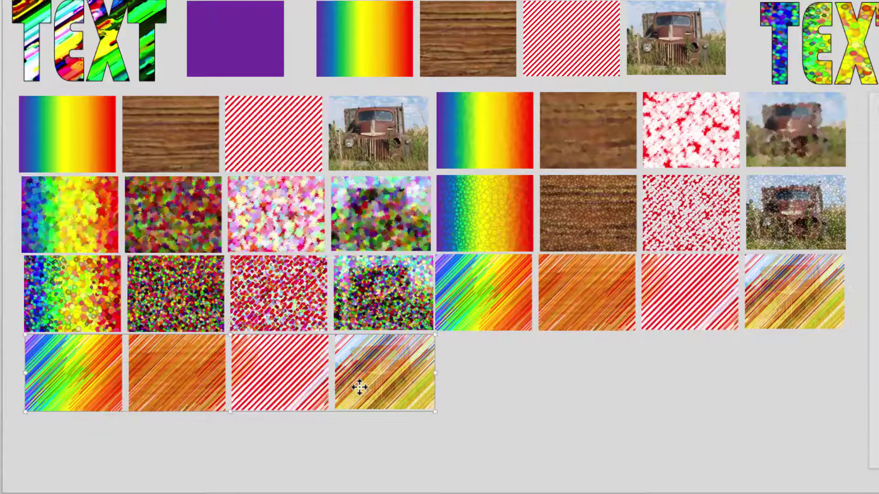
pyautogui.press('Delete')
pyautogui.click(597, 307)
pyautogui.moveTo(595, 310); pyautogui.dragTo(598, 390)
# Step: Apply the Marker artistic effect with size 97 to the upper flattened streaked row
pyautogui.click(478, 473)
pyautogui.click(384, 303)
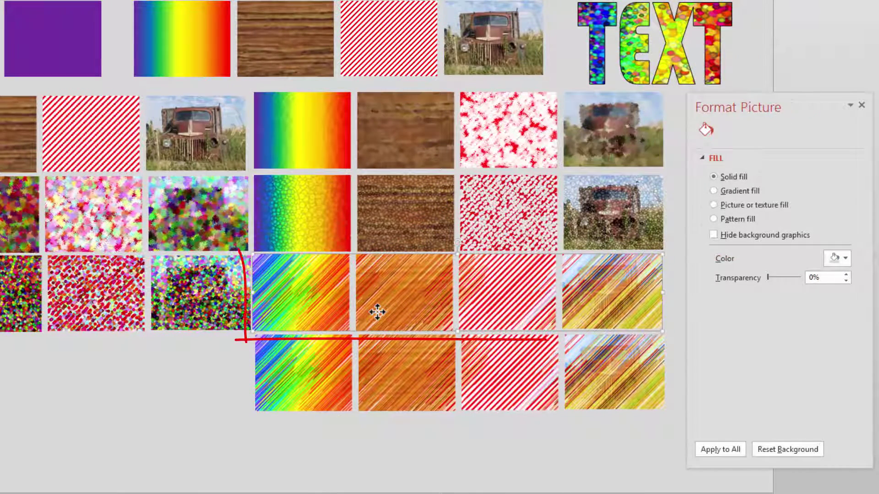
pyautogui.click(841, 279)
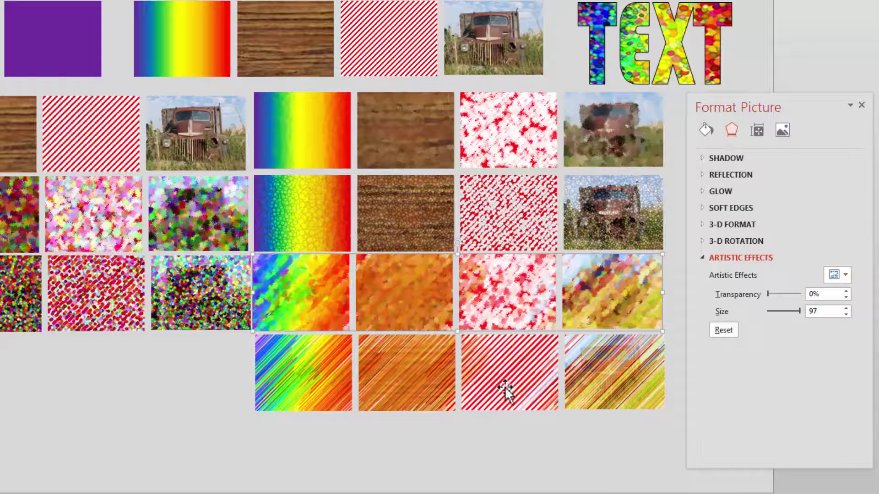
# Step: Apply the Mosaic Bubbles artistic effect to the lower flattened streaked row and raise its pressure to the maximum
pyautogui.click(506, 364)
pyautogui.click(844, 274)
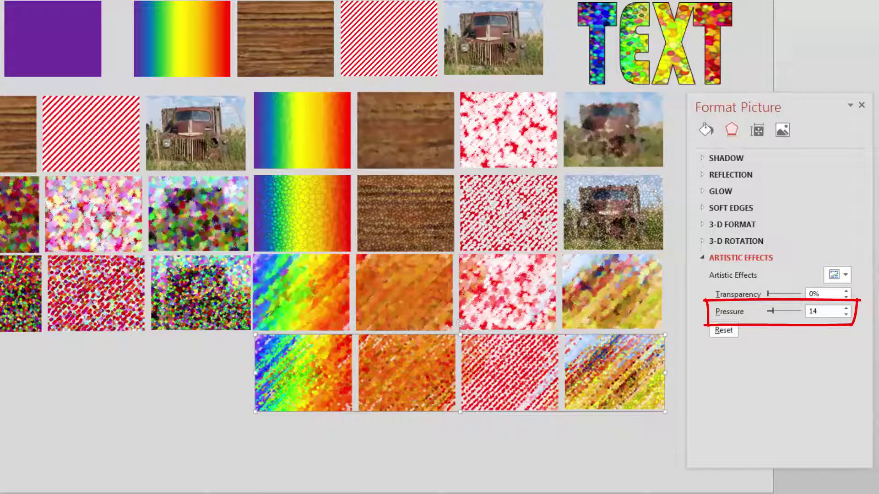
pyautogui.moveTo(771, 311); pyautogui.dragTo(800, 312)
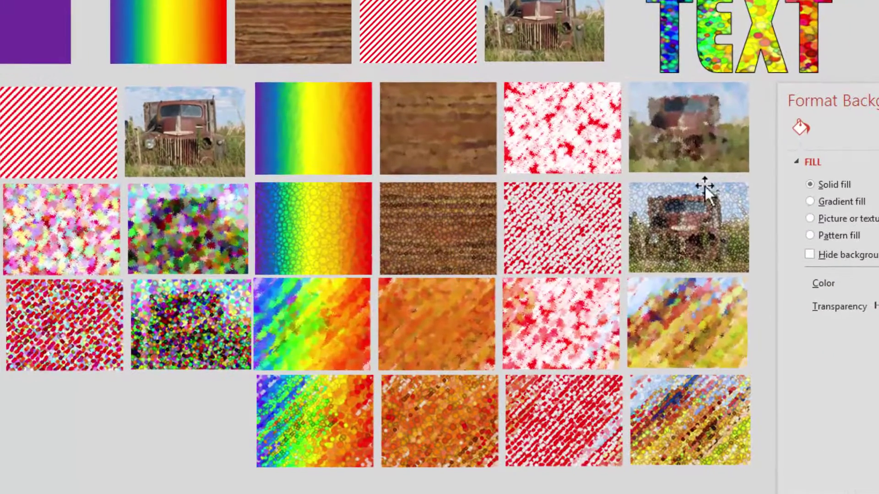
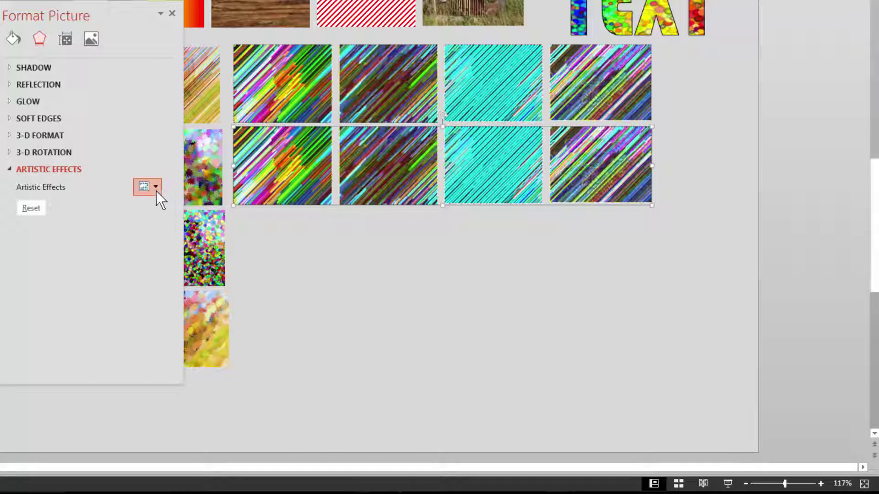
# Step: Apply a brush-type artistic effect with brush size 5 to the lower of the two rows with cyan and dark multicoloured streaks
pyautogui.click(156, 191)
pyautogui.click(243, 224)
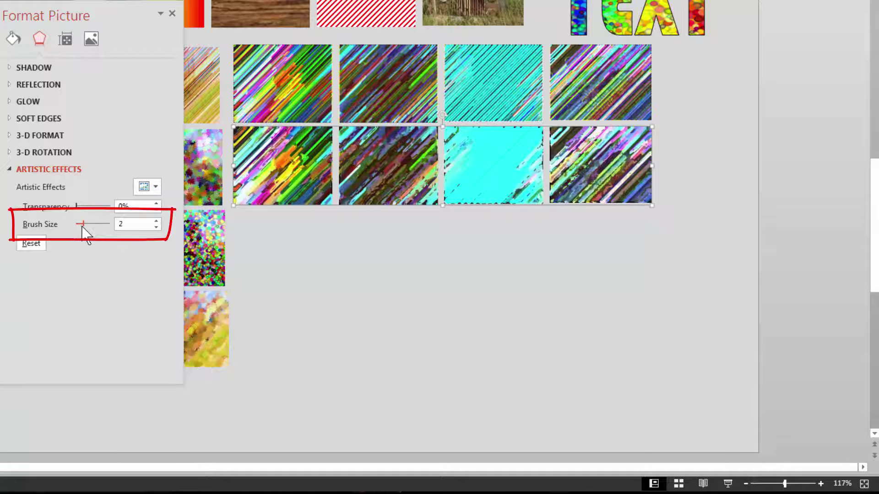
pyautogui.moveTo(82, 223); pyautogui.dragTo(93, 224)
# Step: Place a flattened picture copy of the upper confetti-like mosaic row directly beneath the two streaked rows
pyautogui.moveTo(170, 40); pyautogui.dragTo(806, 14)
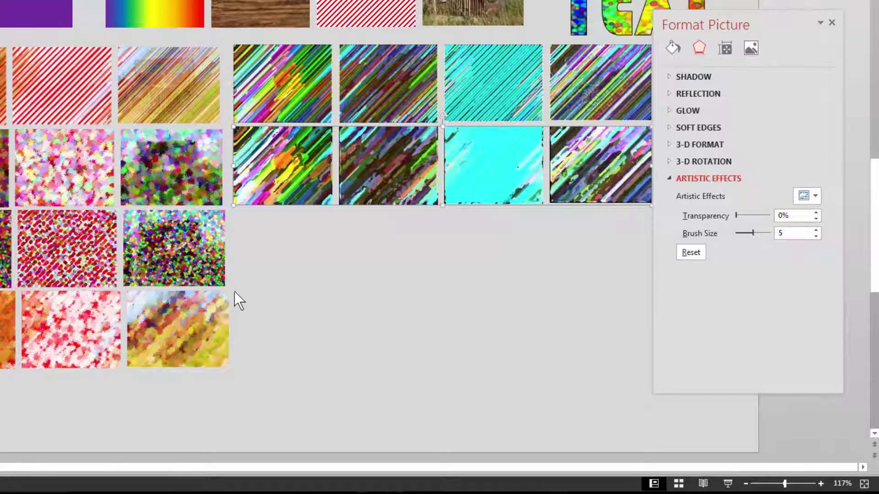
pyautogui.click(195, 164)
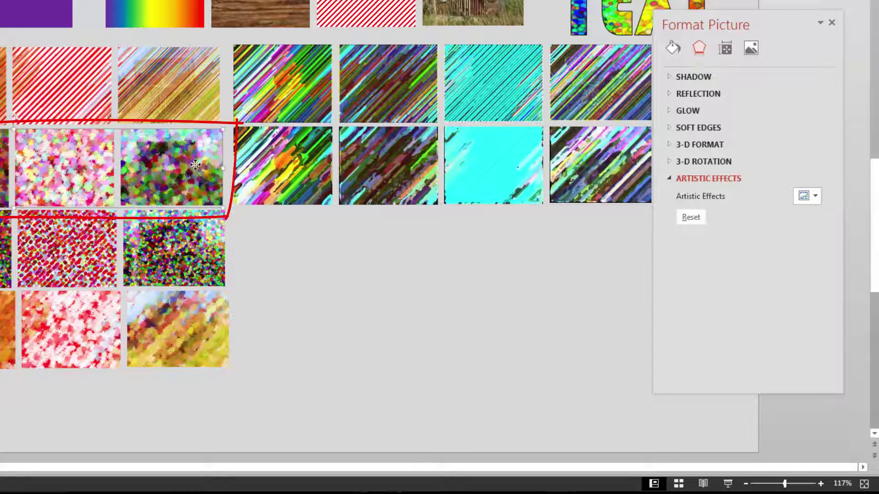
pyautogui.hotkey('ctrl', 'v')
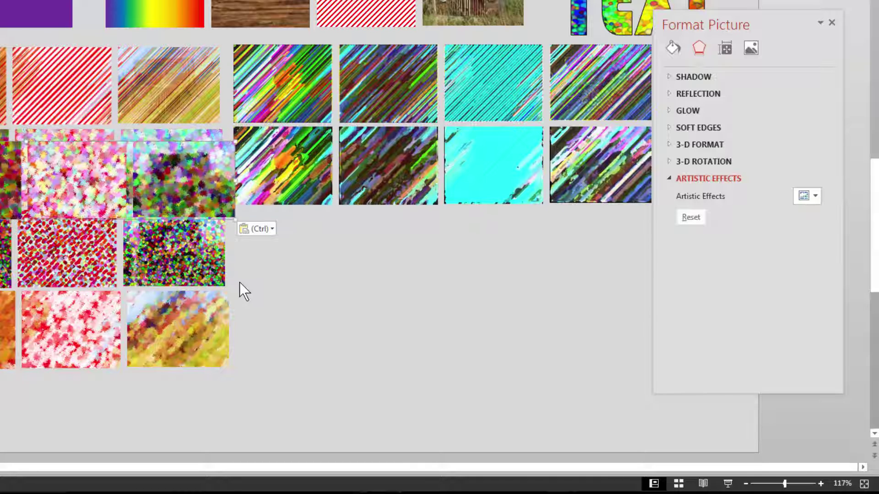
pyautogui.click(273, 229)
pyautogui.click(268, 262)
pyautogui.moveTo(178, 184); pyautogui.dragTo(328, 242)
pyautogui.moveTo(770, 23); pyautogui.dragTo(143, 21)
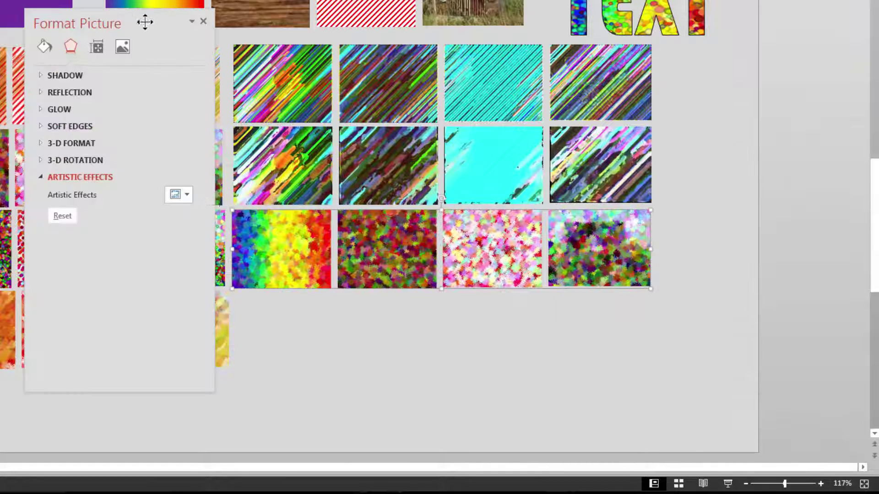
# Step: Apply the Crisscross Etching artistic effect with pressure 100 and transparency 37% to the flattened mosaic row
pyautogui.click(179, 194)
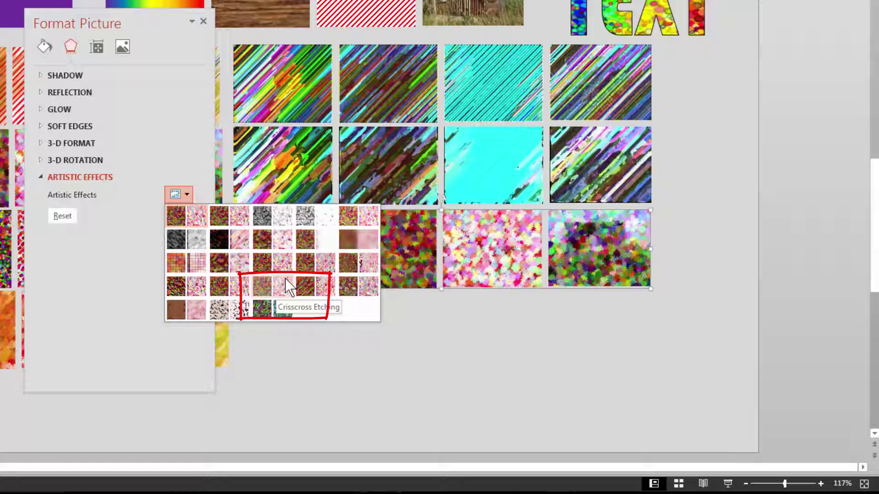
pyautogui.click(281, 292)
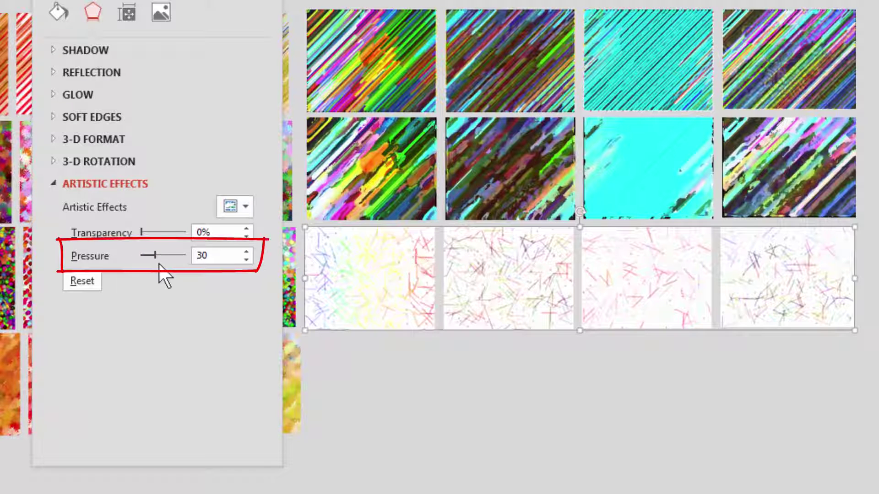
pyautogui.moveTo(158, 262); pyautogui.dragTo(274, 274)
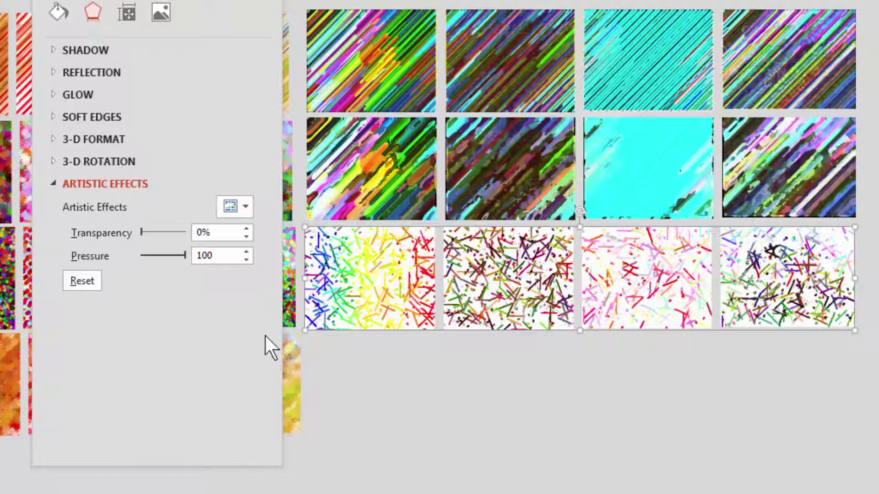
pyautogui.moveTo(390, 264); pyautogui.dragTo(392, 261)
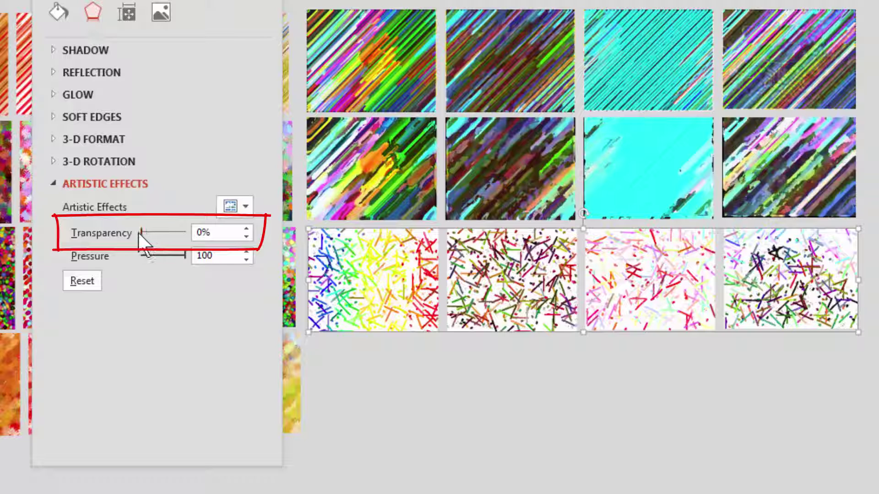
pyautogui.moveTo(142, 231); pyautogui.dragTo(158, 231)
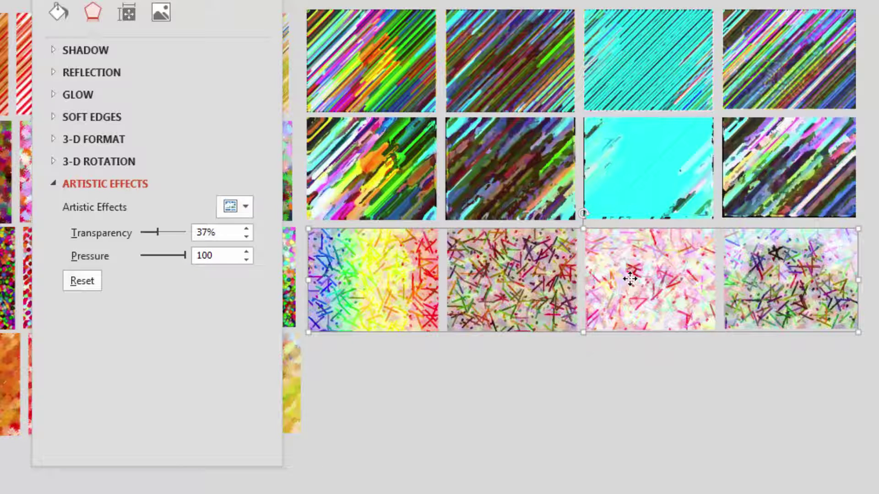
# Step: Place a flattened copy of the etched row directly below it, with more saturated colours
pyautogui.hotkey('ctrl', 'd')
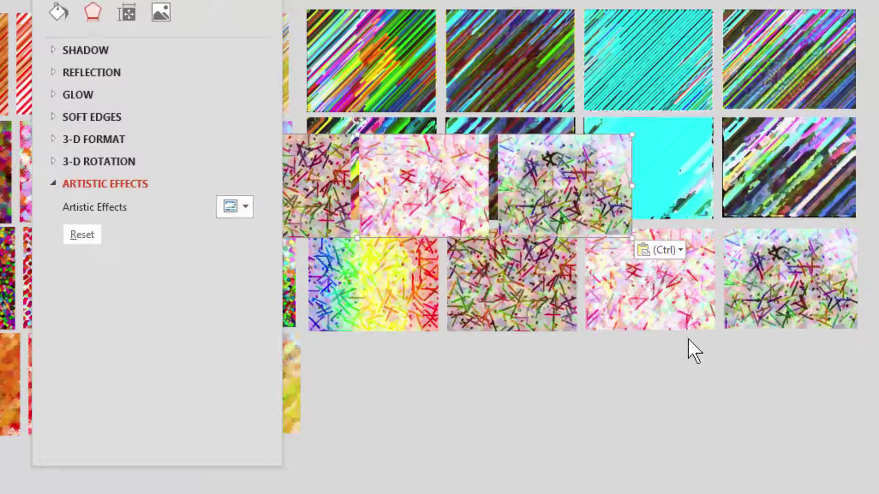
pyautogui.moveTo(524, 201); pyautogui.dragTo(749, 401)
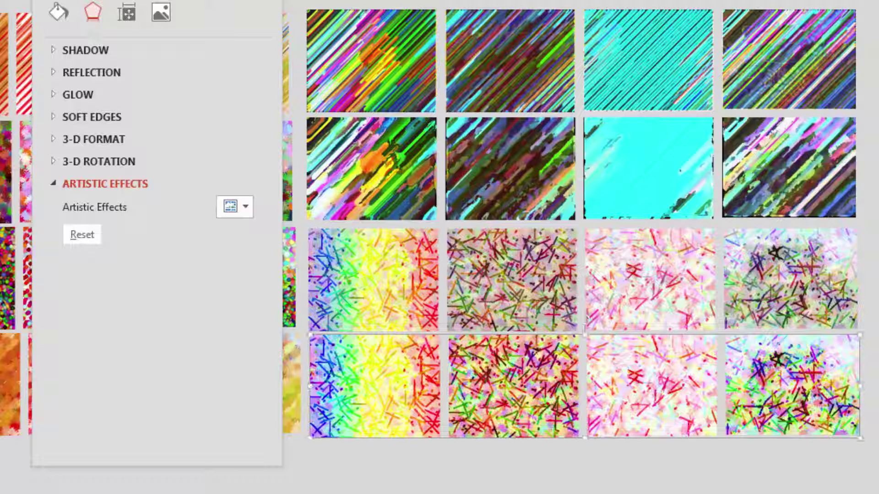
pyautogui.press('Escape')
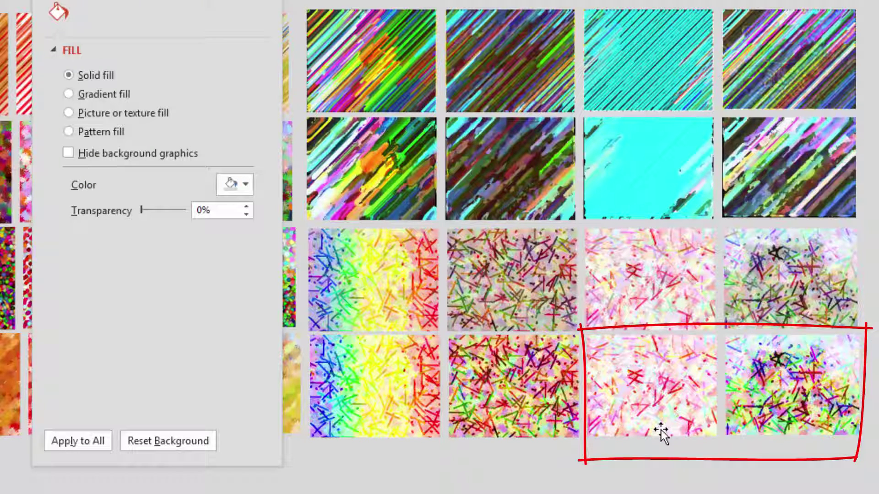
# Step: Crop the saturated etched copy so that only its pink third tile is kept
pyautogui.click(623, 377)
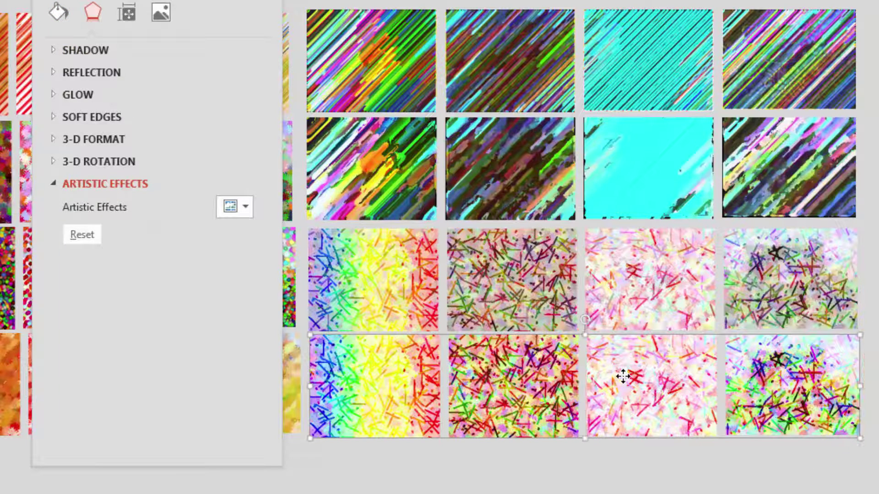
pyautogui.rightClick(622, 377)
pyautogui.click(674, 407)
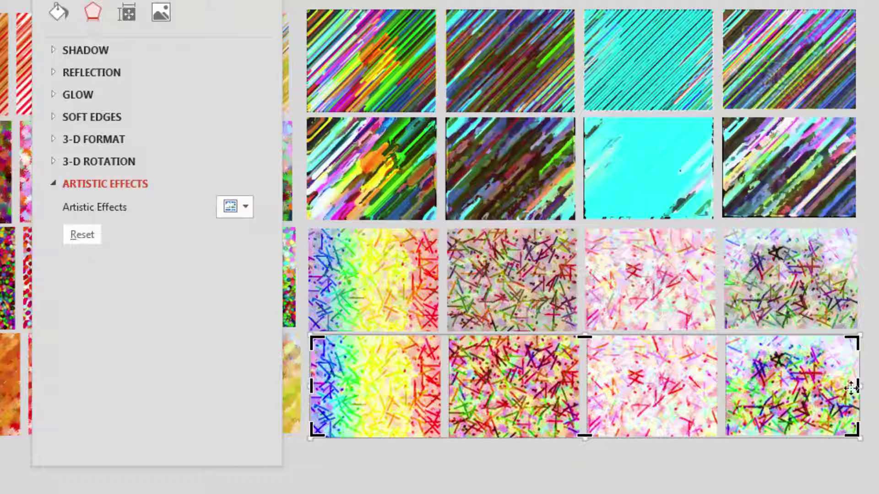
pyautogui.moveTo(851, 387); pyautogui.dragTo(714, 383)
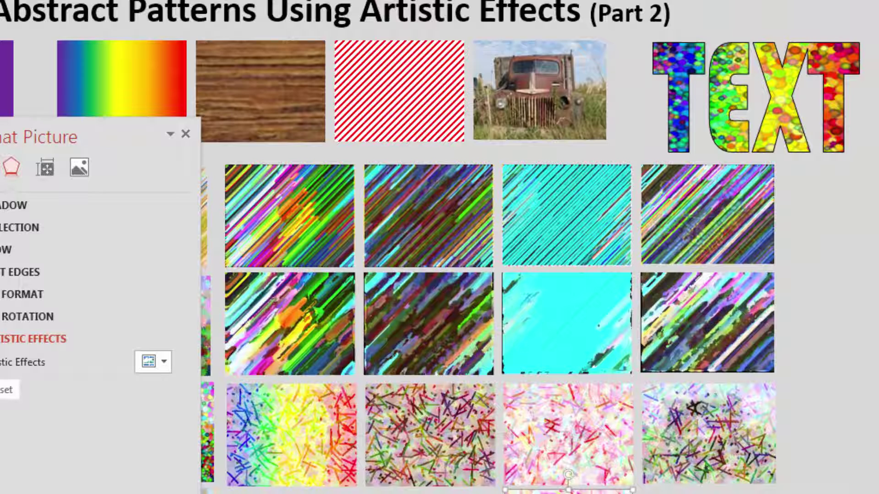
# Step: Fill the rainbow-bubble TEXT shape with the cropped pink etched picture from the clipboard and intensify the fill's colours
pyautogui.click(753, 128)
pyautogui.click(737, 127)
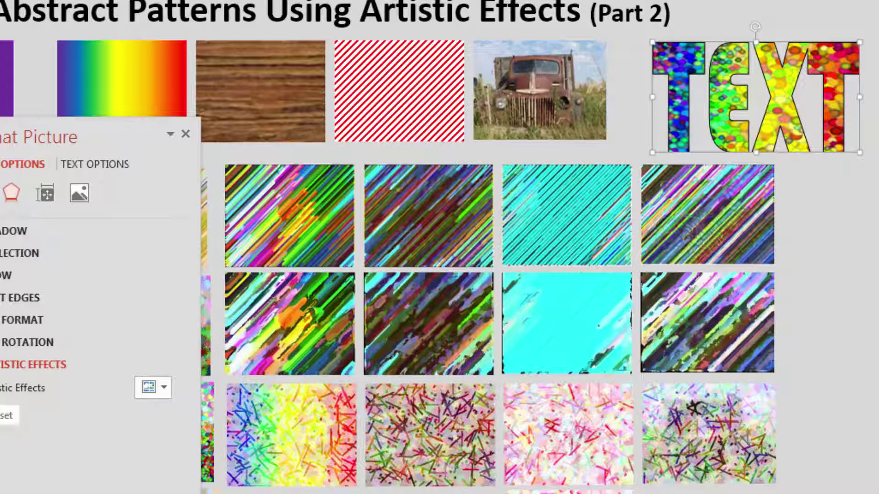
pyautogui.click(0, 193)
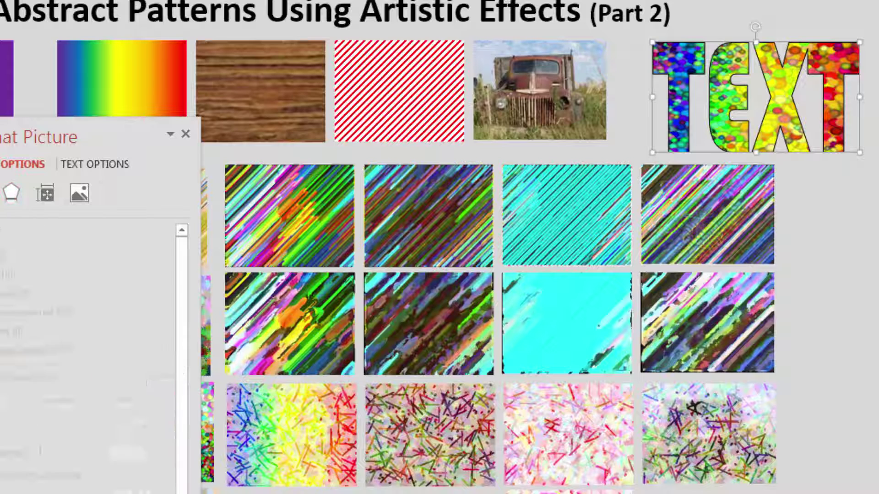
pyautogui.click(67, 405)
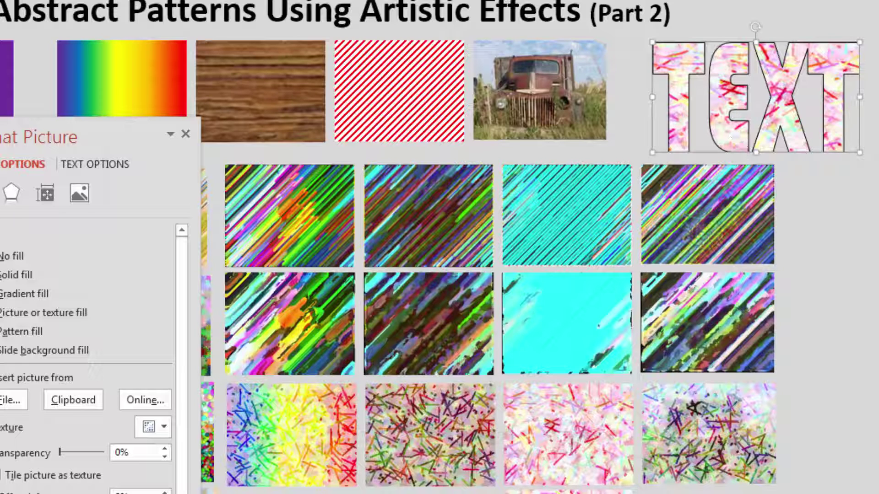
pyautogui.click(569, 493)
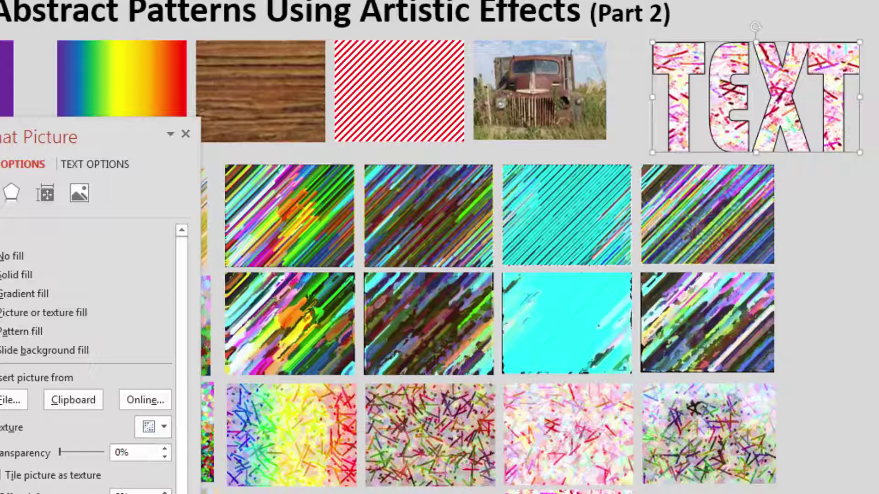
pyautogui.press('Escape')
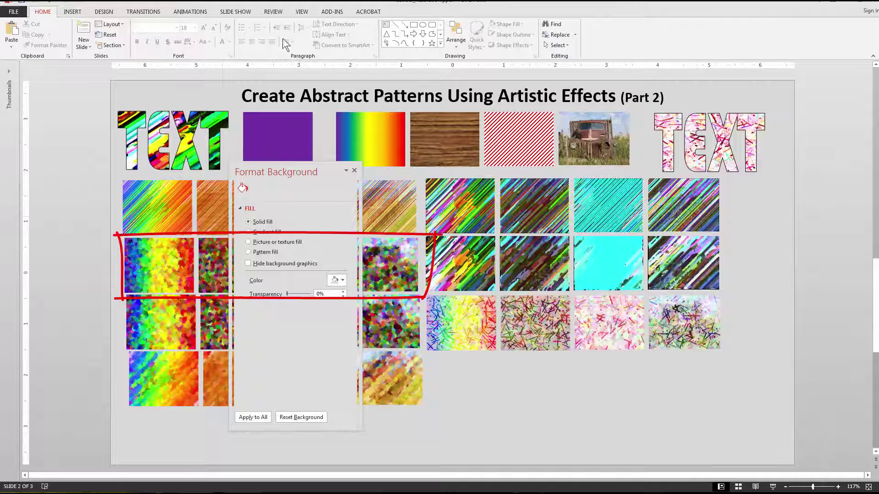
# Step: Place another flattened picture copy of the upper mosaic row directly beneath the etched row
pyautogui.click(156, 265)
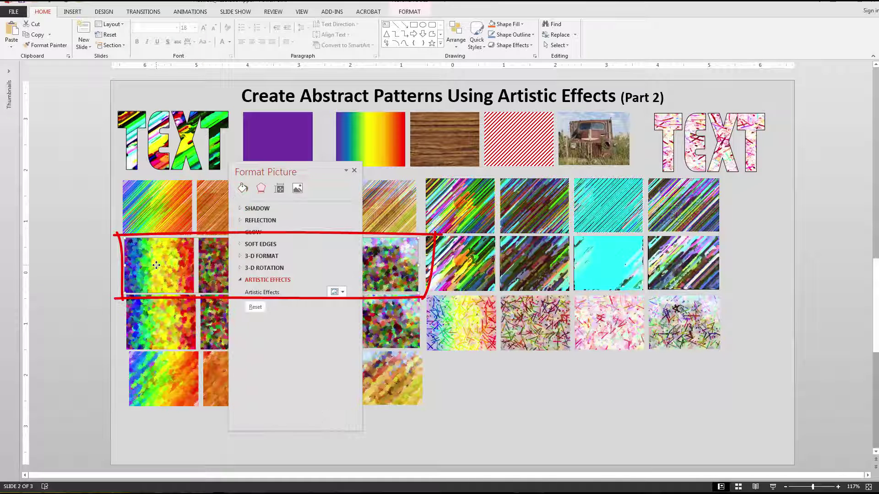
pyautogui.hotkey('ctrl', 'c')
pyautogui.hotkey('ctrl', 'v')
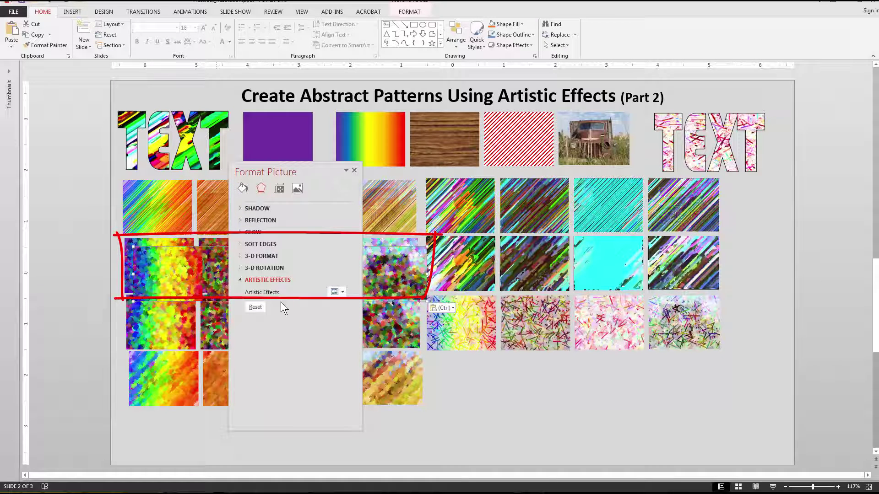
pyautogui.click(452, 310)
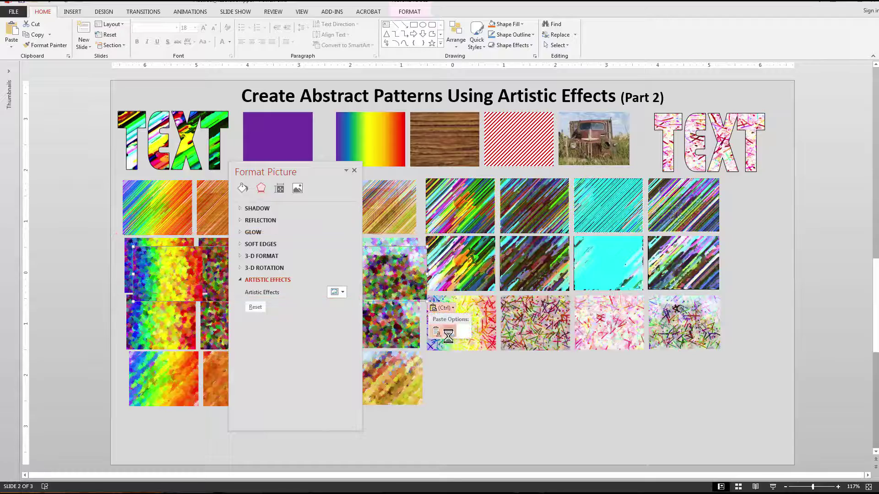
pyautogui.click(449, 334)
pyautogui.moveTo(454, 267); pyautogui.dragTo(578, 344)
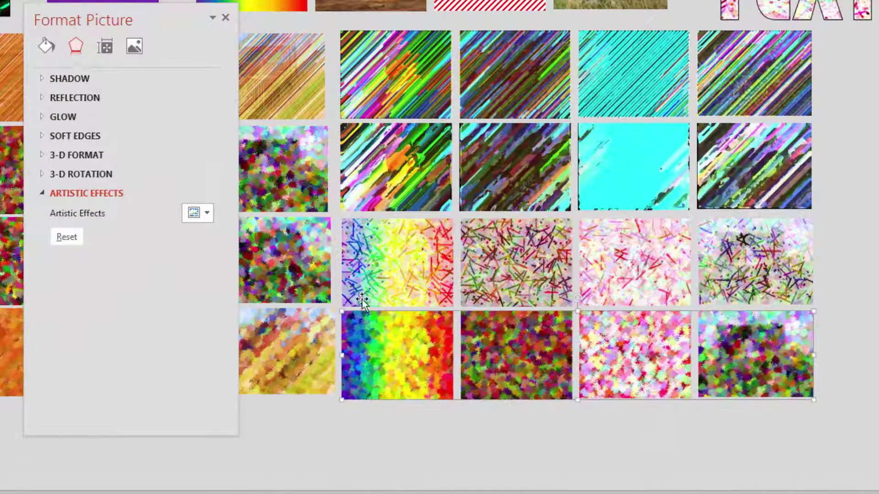
# Step: Apply the Glow Edges artistic effect with transparency 15% and smoothness 10 to the new mosaic copy and raise its colour saturation
pyautogui.click(206, 212)
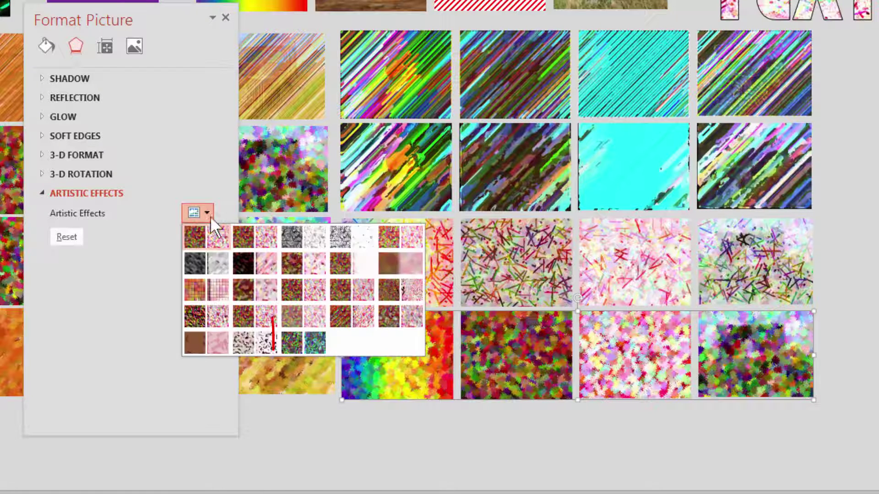
pyautogui.click(315, 344)
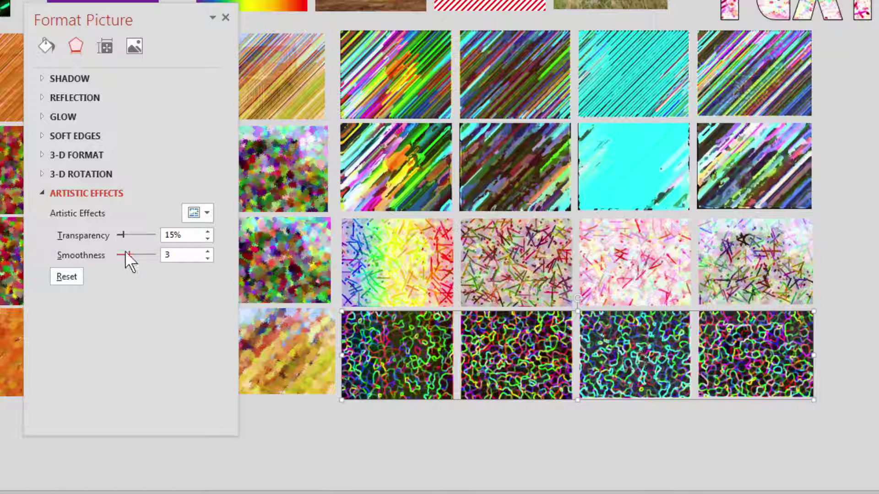
pyautogui.moveTo(127, 255); pyautogui.dragTo(155, 255)
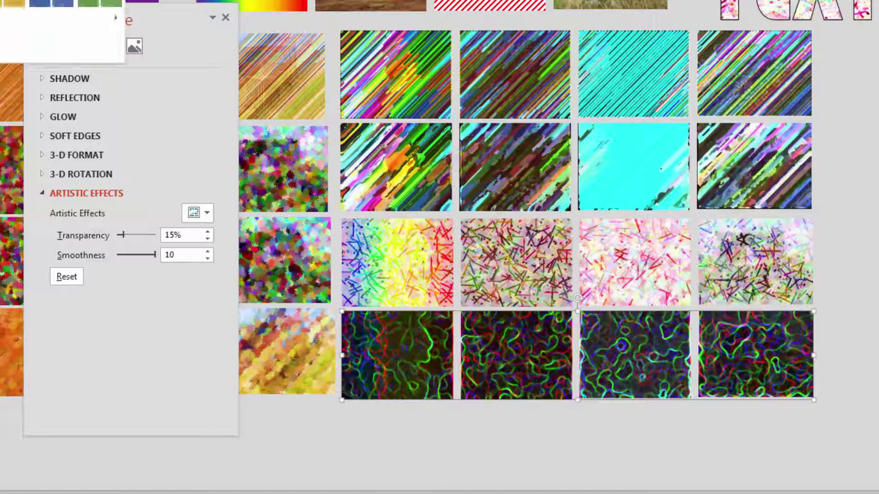
pyautogui.click(432, 443)
pyautogui.click(446, 364)
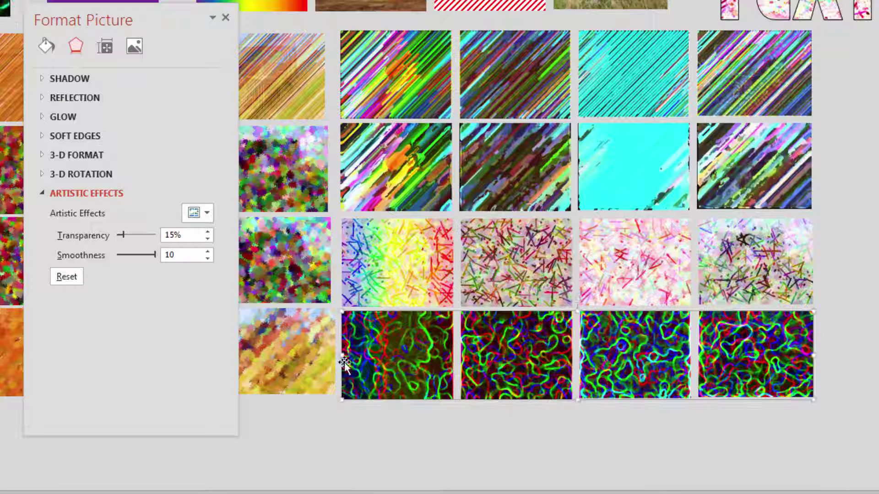
pyautogui.click(430, 443)
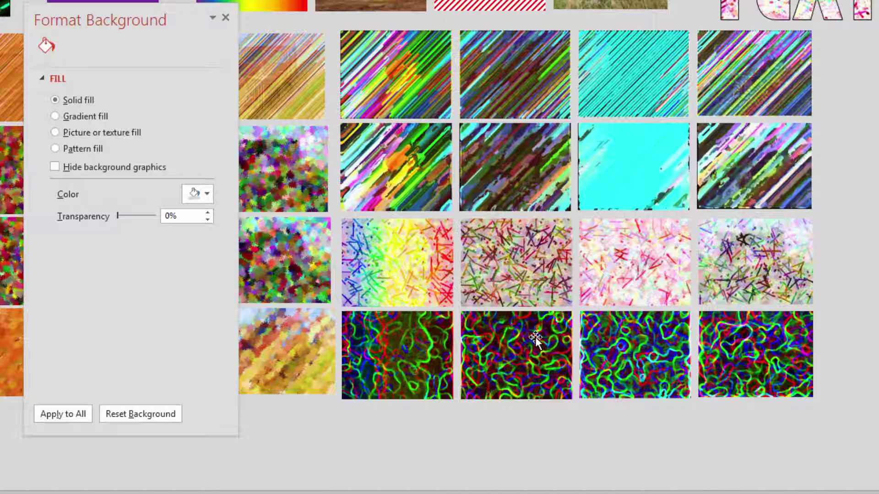
# Step: Place a flattened picture copy of the glowing-edges row directly below the original
pyautogui.click(516, 358)
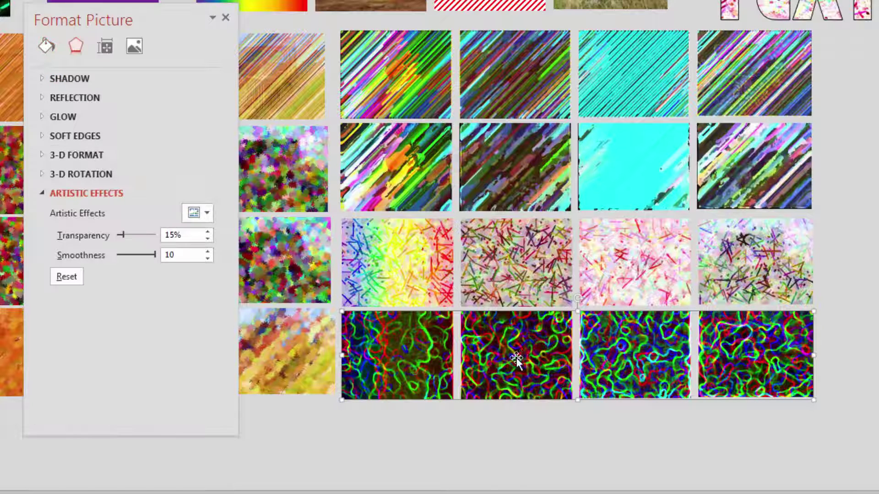
pyautogui.hotkey('ctrl', 'v')
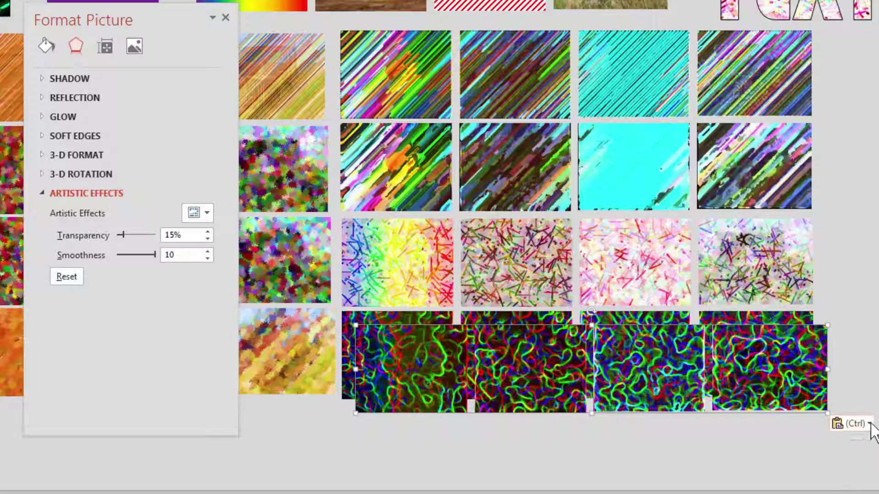
pyautogui.click(870, 426)
pyautogui.click(868, 464)
pyautogui.moveTo(461, 197); pyautogui.dragTo(655, 462)
# Step: Apply the Paint Strokes artistic effect with intensity 1 to the flattened glowing-edges copy
pyautogui.click(209, 211)
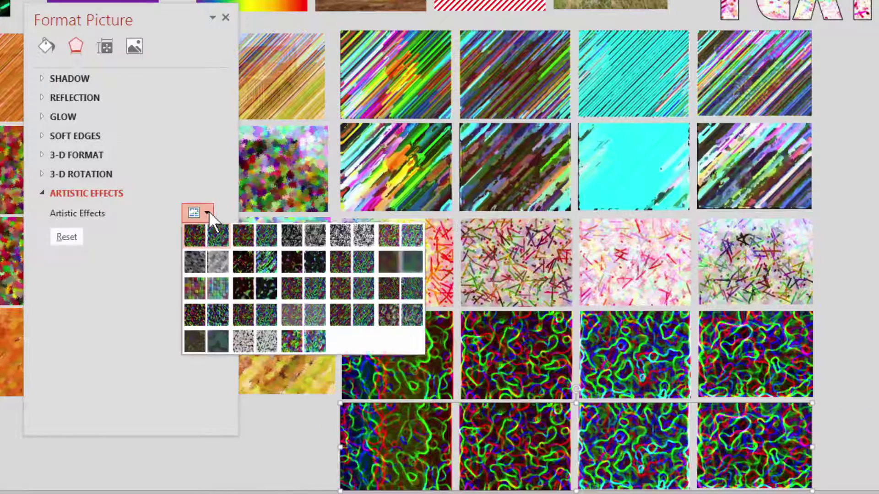
pyautogui.click(262, 261)
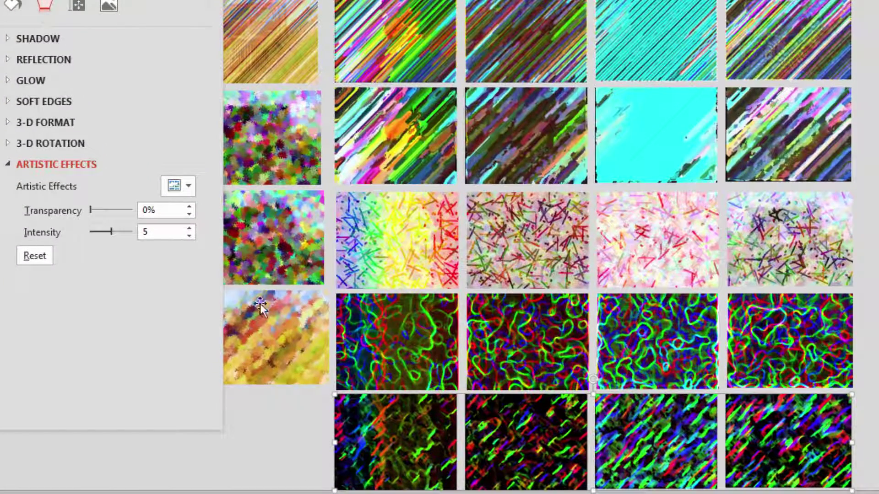
pyautogui.moveTo(111, 231); pyautogui.dragTo(93, 234)
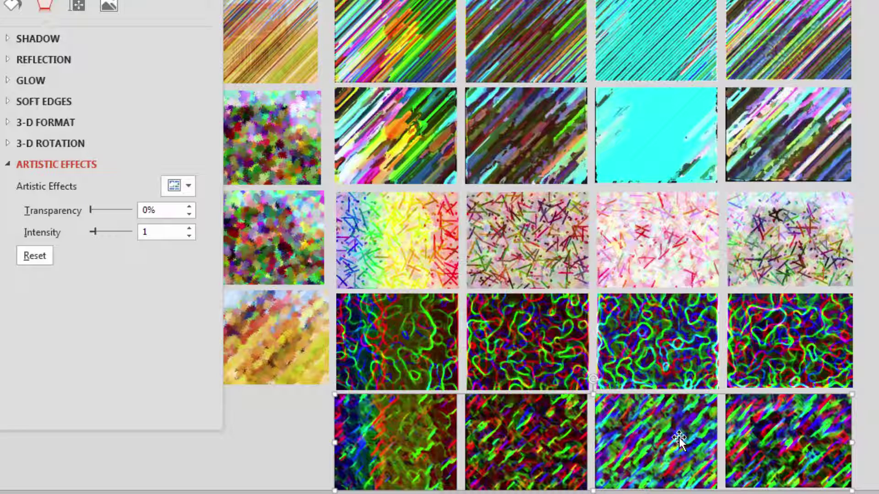
# Step: Replace the original glowing-edges row with its paint-strokes version and place a duplicate of that version below it
pyautogui.click(484, 328)
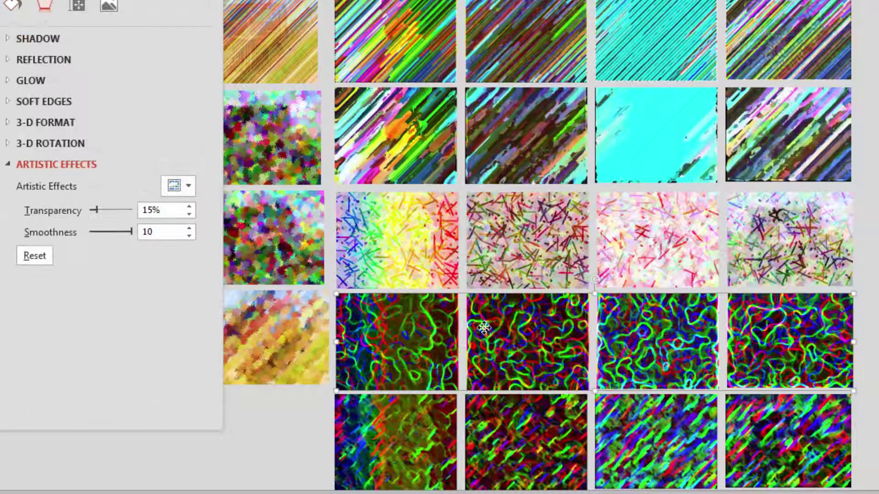
pyautogui.press('Delete')
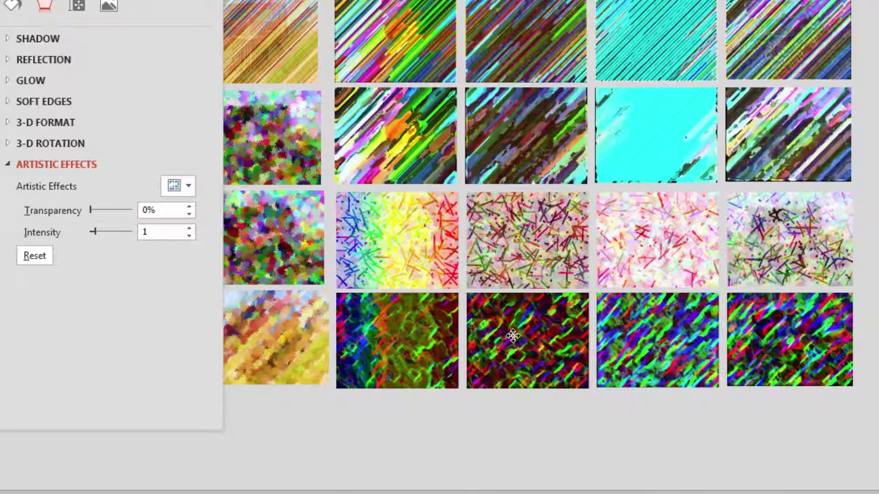
pyautogui.moveTo(513, 369); pyautogui.dragTo(510, 446)
# Step: Crop the duplicated glowing paint-strokes row down to its first tile and place the tile beside the pattern grid
pyautogui.rightClick(751, 454)
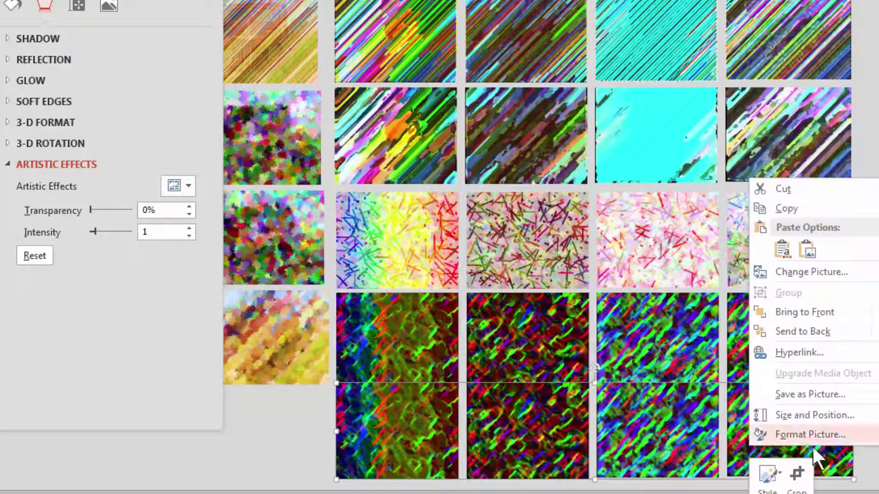
pyautogui.click(799, 475)
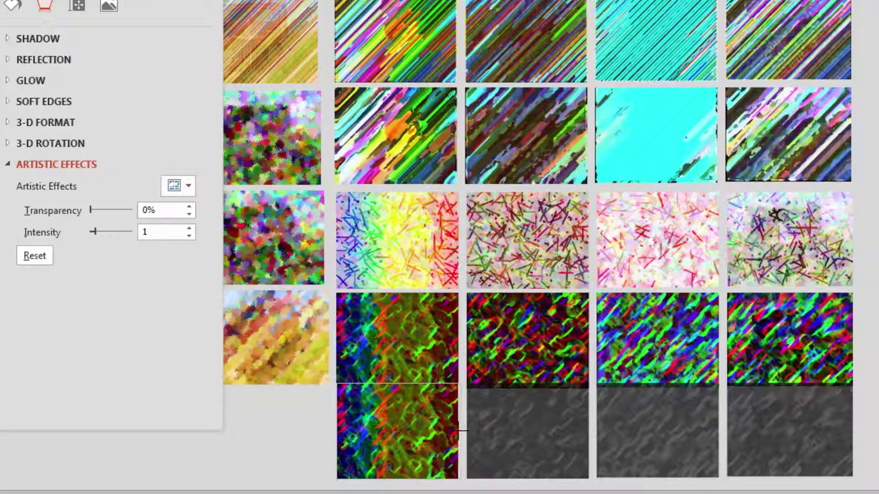
pyautogui.moveTo(458, 431); pyautogui.dragTo(457, 431)
pyautogui.click(207, 453)
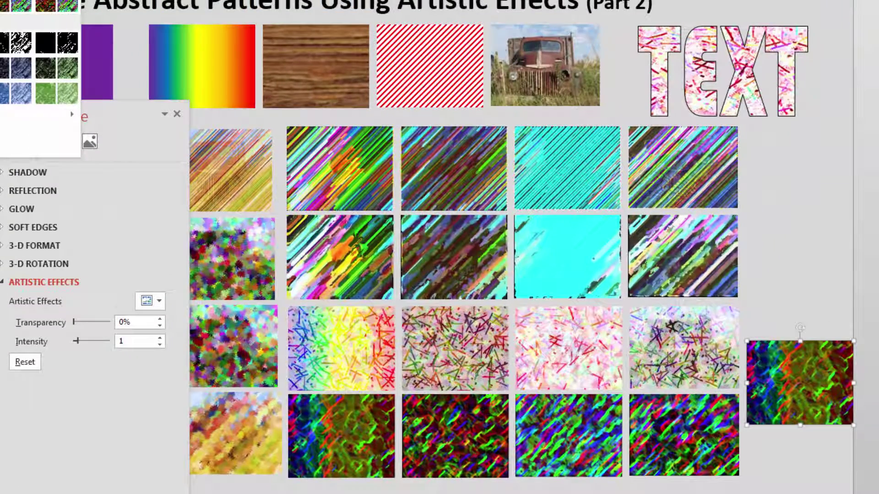
pyautogui.press('Escape')
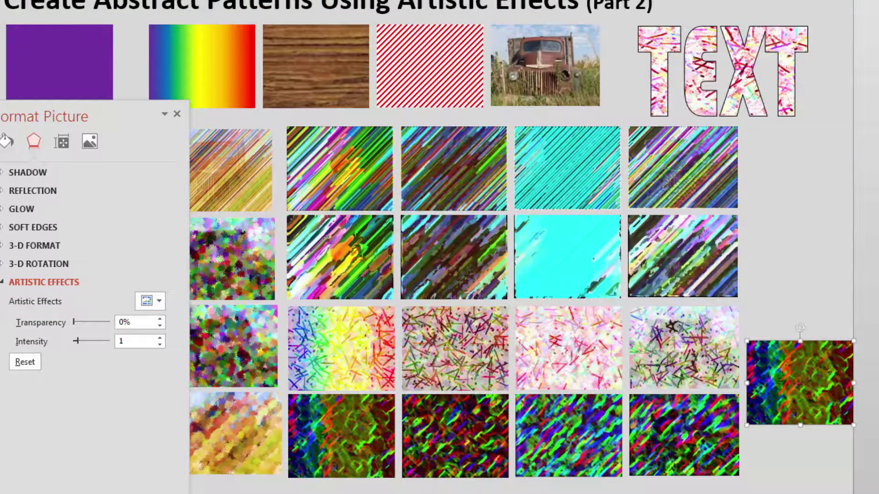
pyautogui.press('Escape')
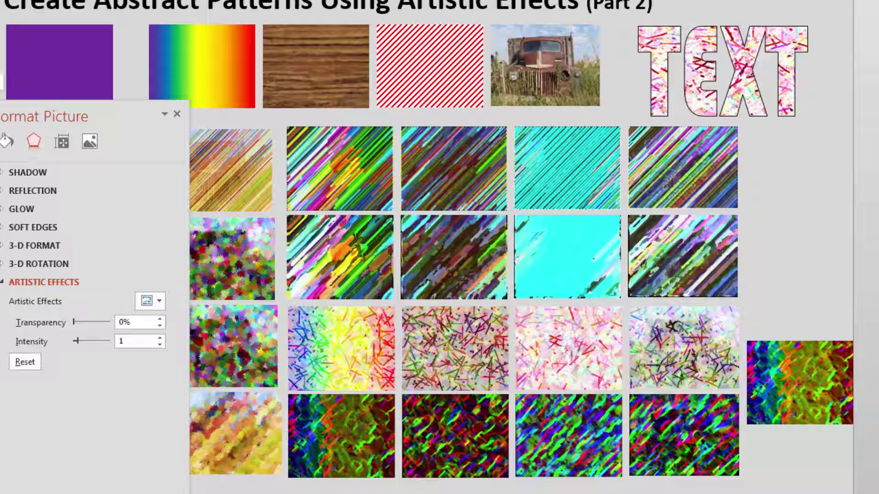
# Step: Fill the TEXT lettering beside the truck photo with the cropped glowing paint-strokes tile
pyautogui.moveTo(806, 379)
pyautogui.mouseDown()
pyautogui.moveTo(798, 374)
pyautogui.moveTo(805, 373)
pyautogui.mouseUp()
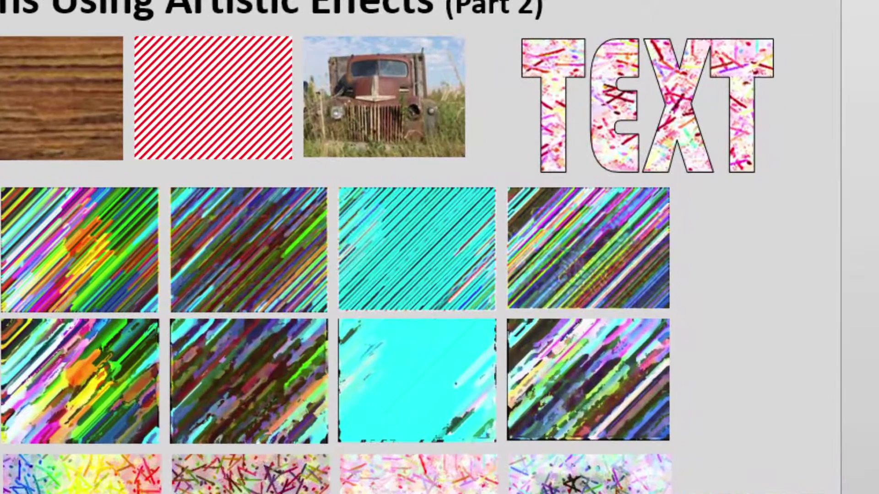
pyautogui.click(754, 493)
pyautogui.click(627, 91)
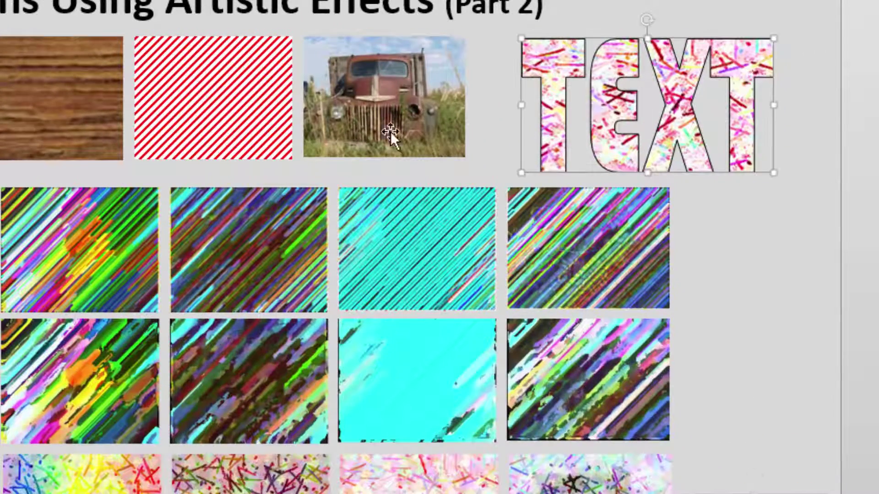
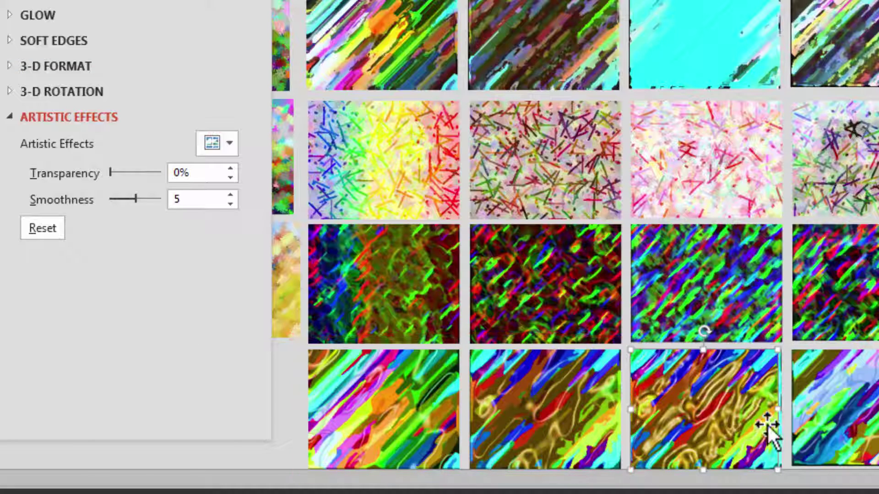
# Step: Fill the TEXT lettering beside the truck photo with the gold-swirled tile cropped from the newest row
pyautogui.moveTo(716, 426)
pyautogui.mouseDown()
pyautogui.moveTo(722, 369)
pyautogui.moveTo(549, 165)
pyautogui.mouseUp()
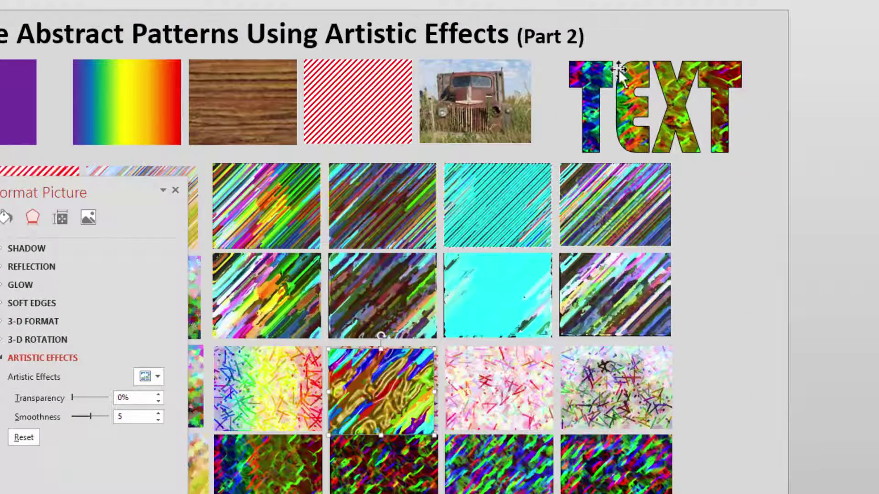
pyautogui.click(589, 129)
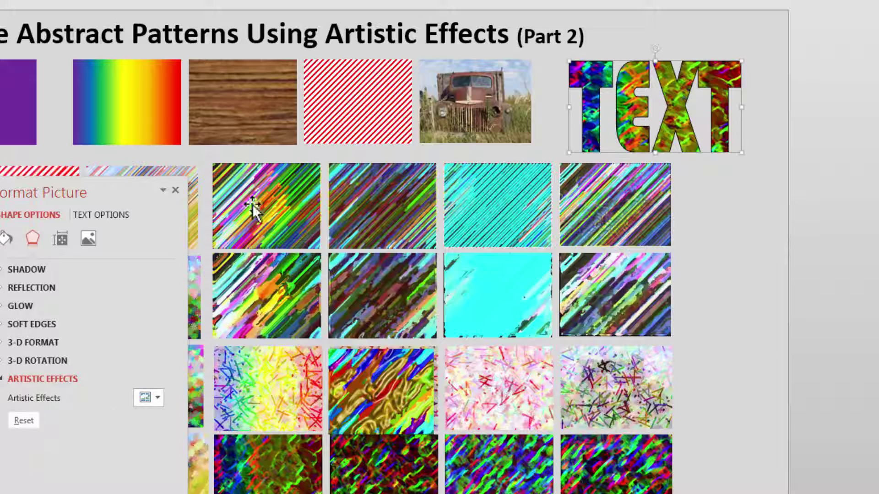
pyautogui.click(6, 238)
pyautogui.click(69, 405)
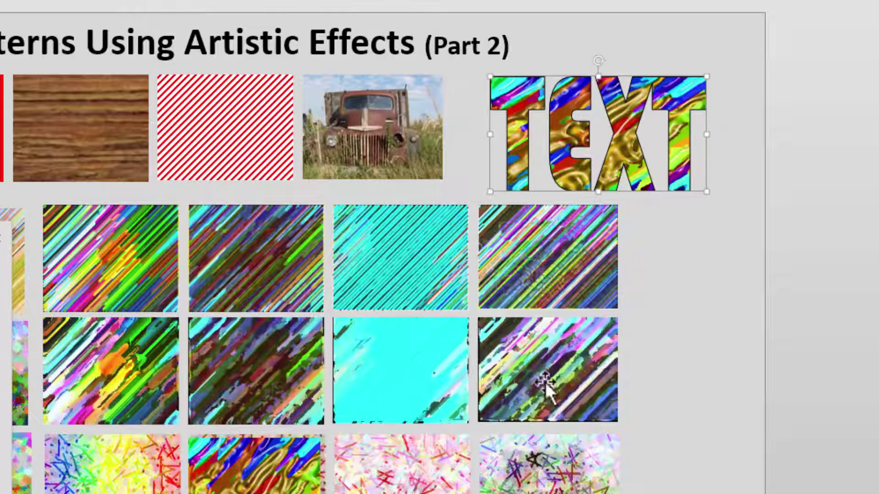
pyautogui.press('Escape')
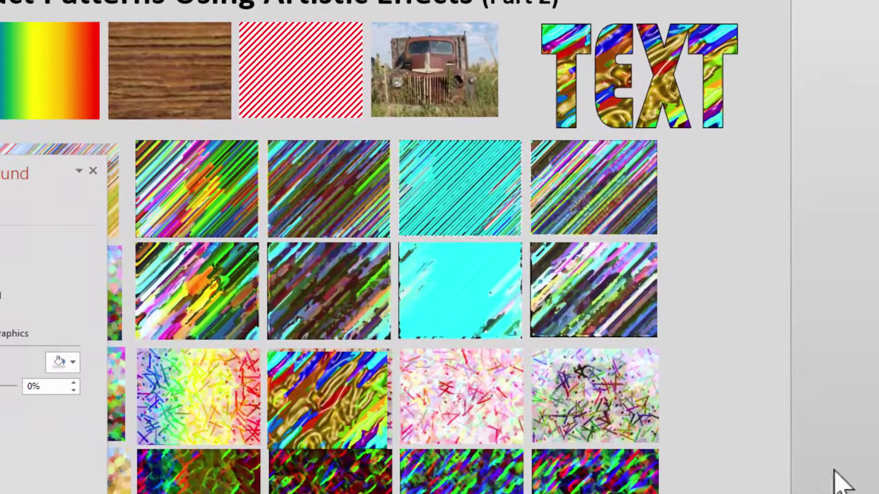
# Step: Place a flattened picture copy of the second diagonal paint-strokes row exactly over the original row
pyautogui.click(183, 281)
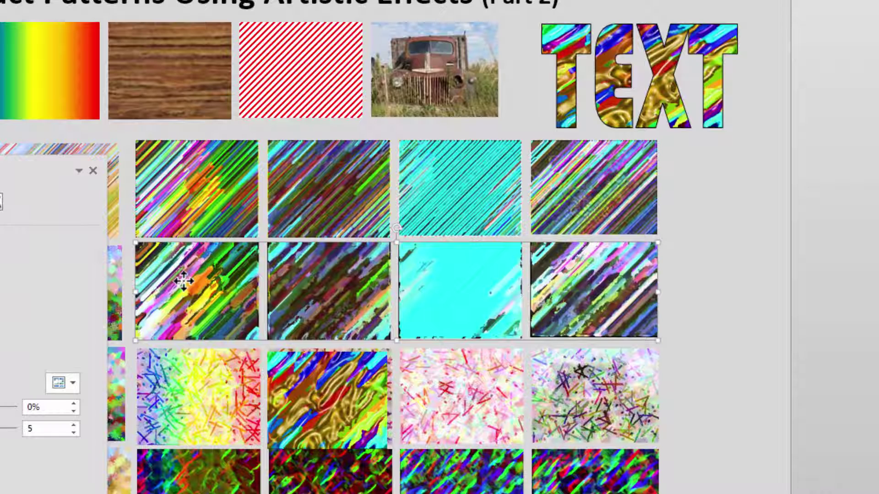
pyautogui.hotkey('ctrl', 'v')
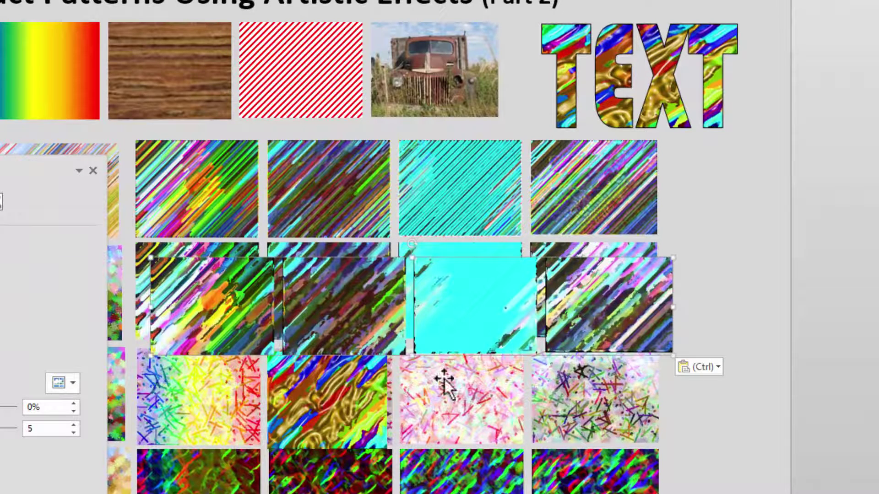
pyautogui.click(714, 367)
pyautogui.click(716, 411)
pyautogui.moveTo(196, 297); pyautogui.dragTo(407, 282)
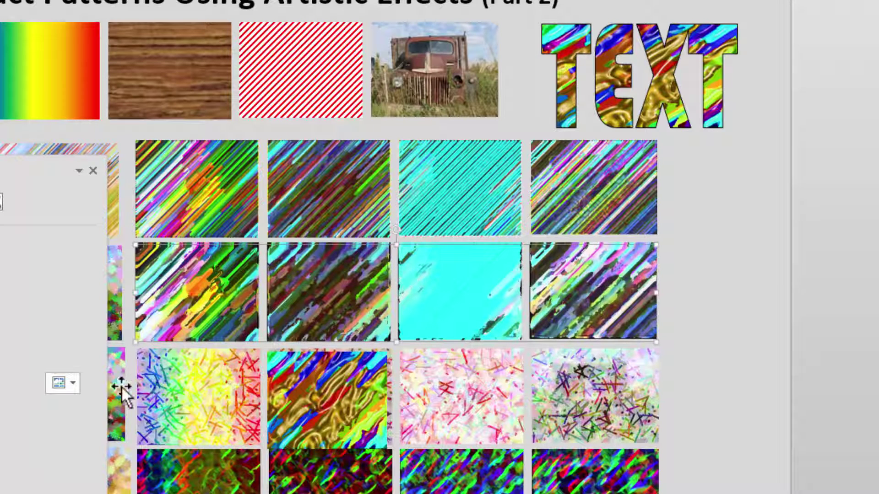
# Step: Apply the Plastic Wrap artistic effect with smoothness 10 to the flattened copy and move it to the bottom of its grid
pyautogui.click(73, 383)
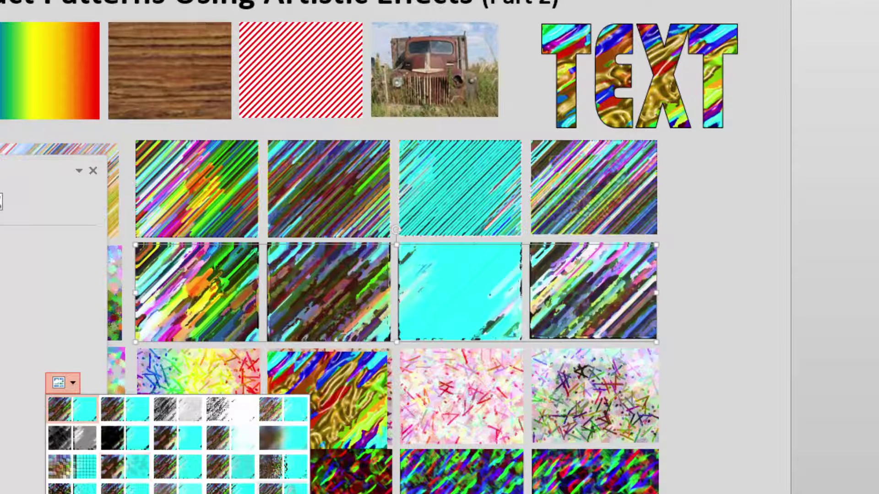
pyautogui.click(276, 490)
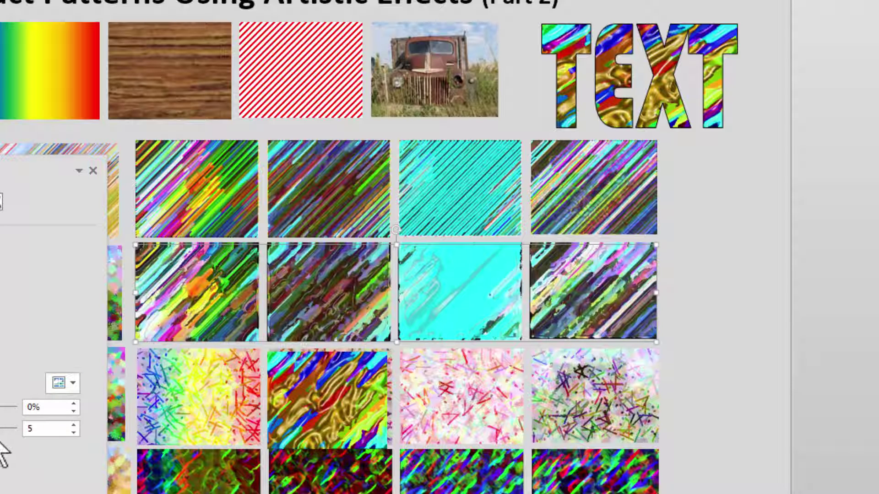
pyautogui.moveTo(0, 429); pyautogui.dragTo(66, 431)
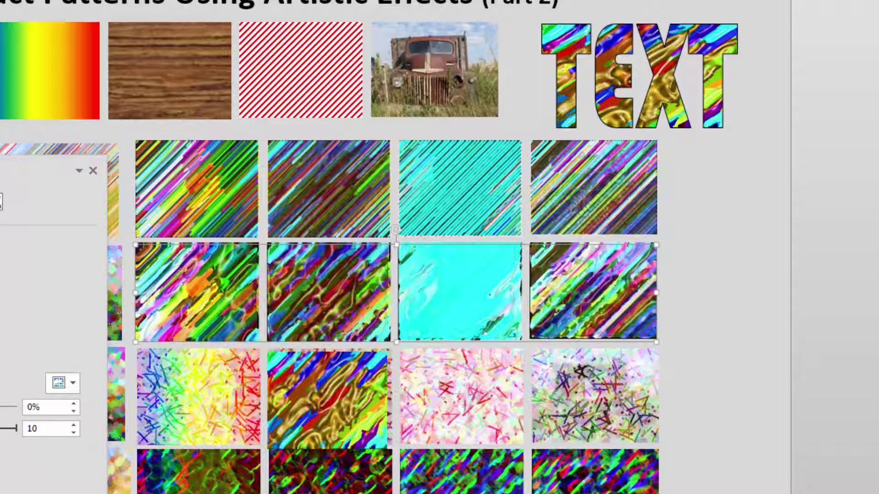
pyautogui.moveTo(290, 271); pyautogui.dragTo(306, 376)
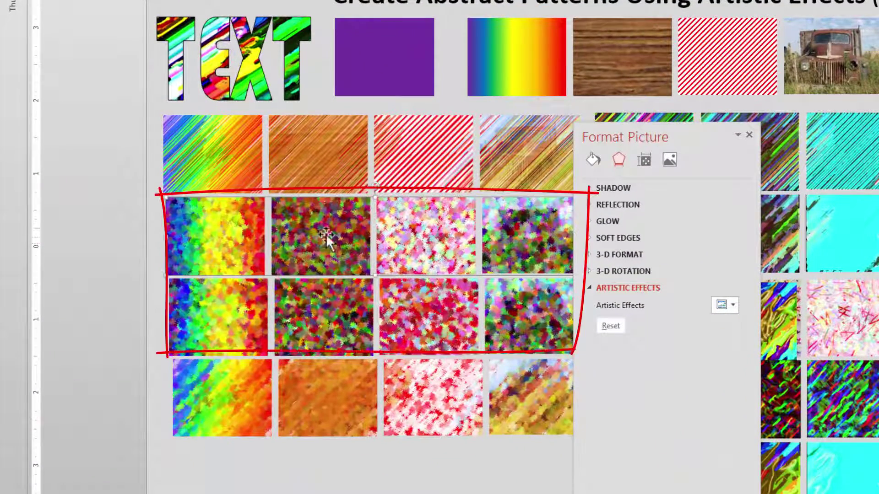
# Step: Apply the Paint Strokes artistic effect with intensity 2 to the upper mosaic row and raise its colour saturation
pyautogui.moveTo(609, 137); pyautogui.dragTo(679, 132)
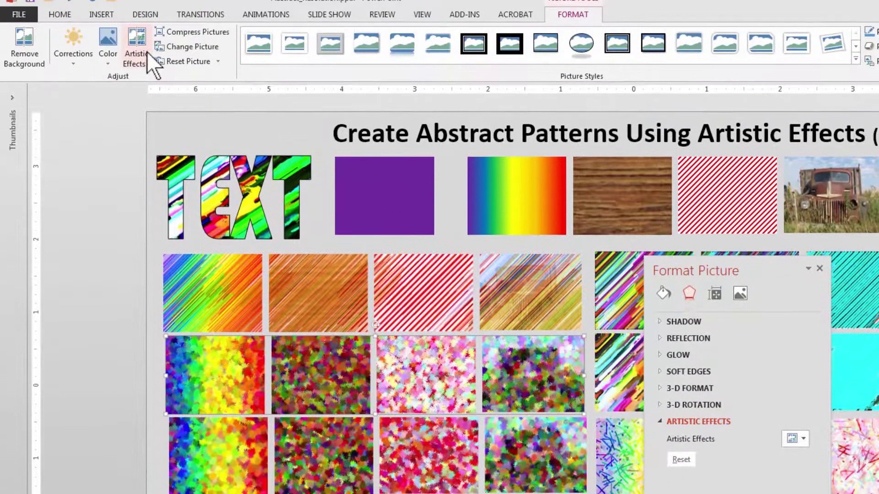
pyautogui.click(145, 50)
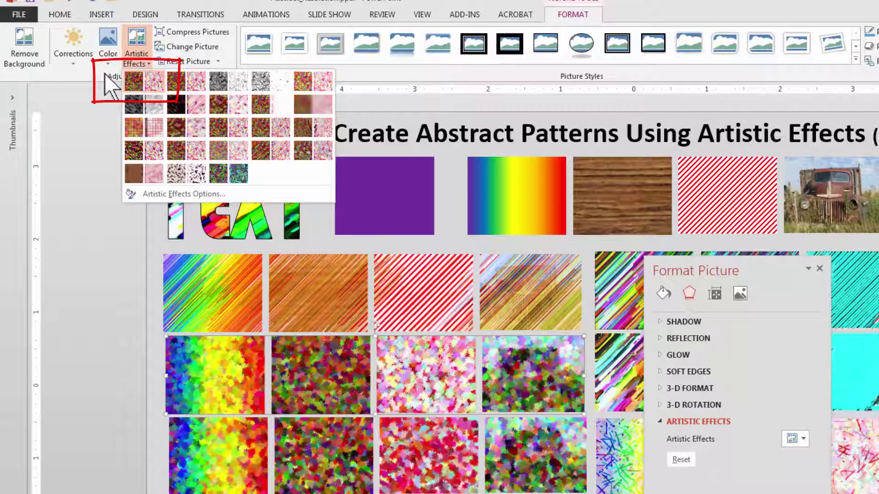
pyautogui.click(439, 384)
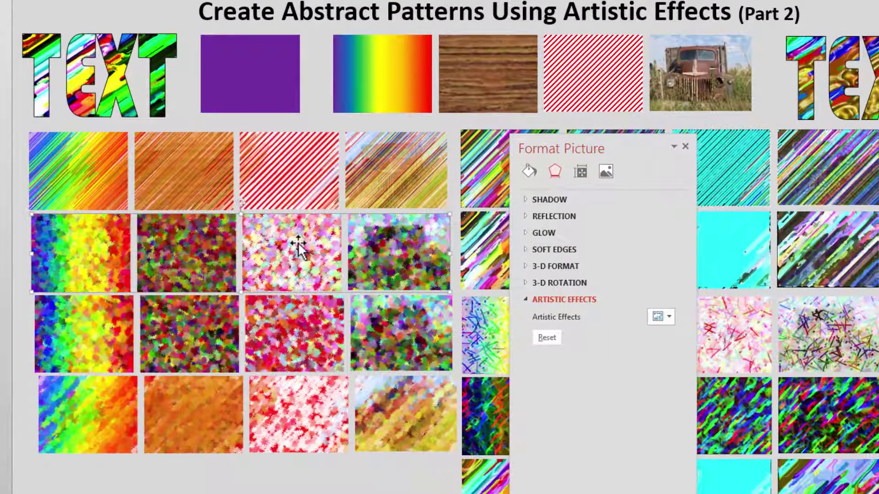
pyautogui.click(662, 317)
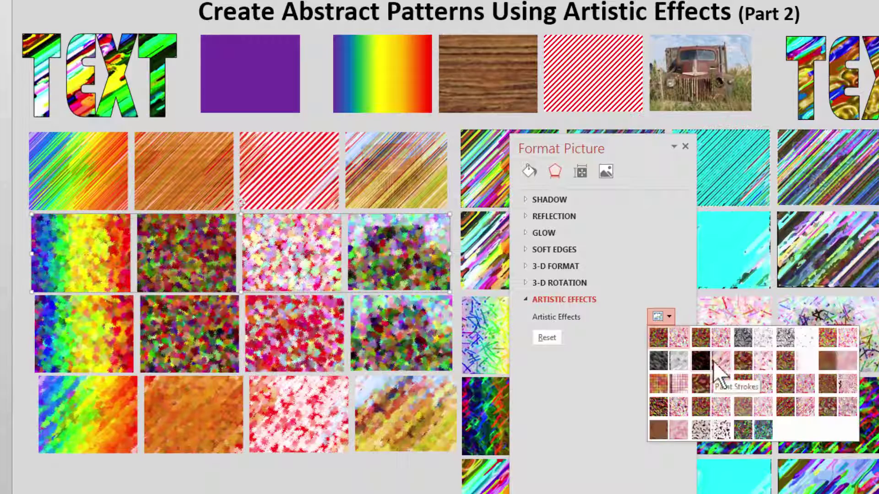
pyautogui.click(712, 362)
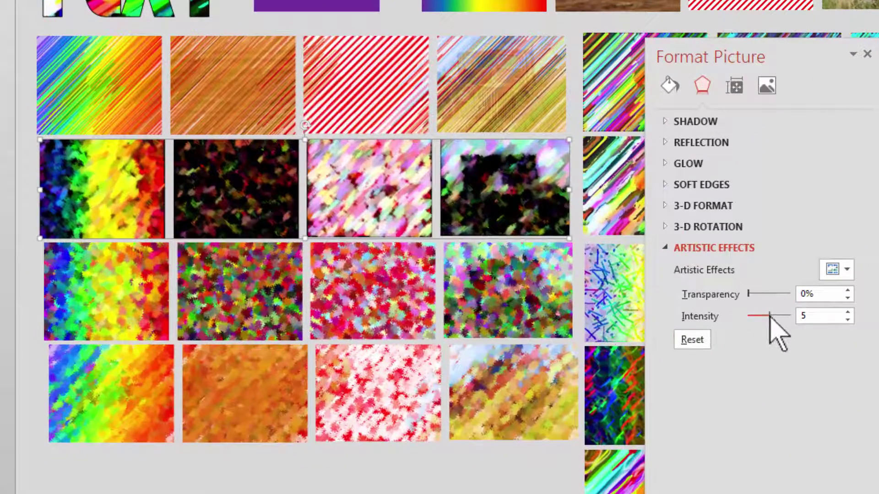
pyautogui.moveTo(770, 316); pyautogui.dragTo(749, 316)
pyautogui.click(757, 315)
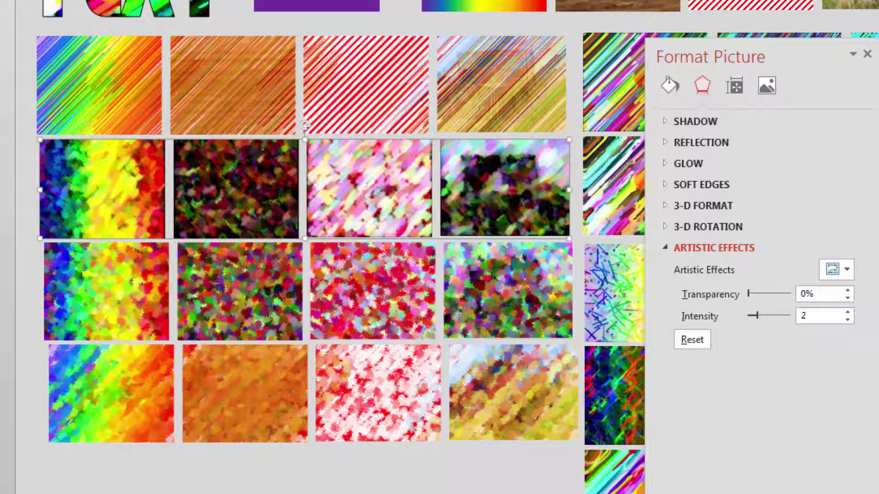
pyautogui.click(48, 204)
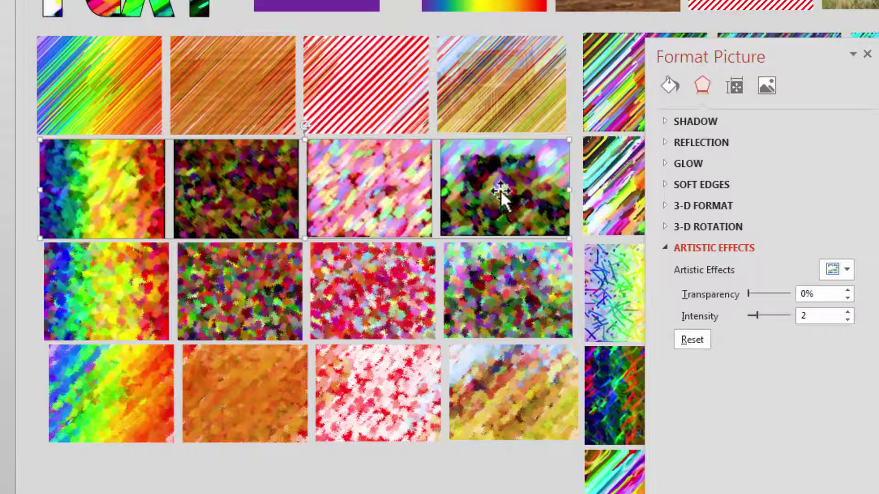
# Step: Place a flattened picture copy of the new paint-strokes mosaic row near the bottom of its grid
pyautogui.hotkey('ctrl', 'v')
pyautogui.click(605, 267)
pyautogui.click(621, 306)
pyautogui.moveTo(500, 241); pyautogui.dragTo(206, 467)
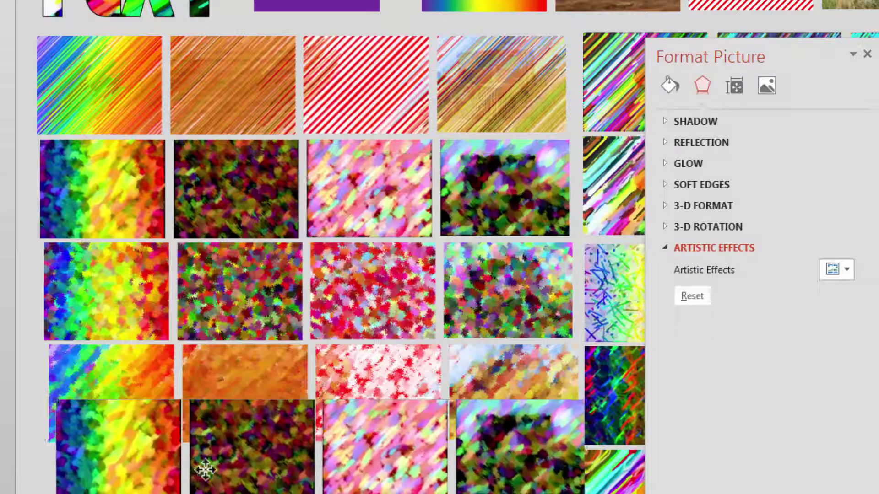
pyautogui.press('Left')
# Step: Crop the flattened paint-strokes mosaic copy to its rainbow tile and cut the tile to the clipboard
pyautogui.rightClick(506, 476)
pyautogui.click(557, 492)
pyautogui.moveTo(578, 449); pyautogui.dragTo(172, 451)
pyautogui.click(158, 493)
pyautogui.click(135, 456)
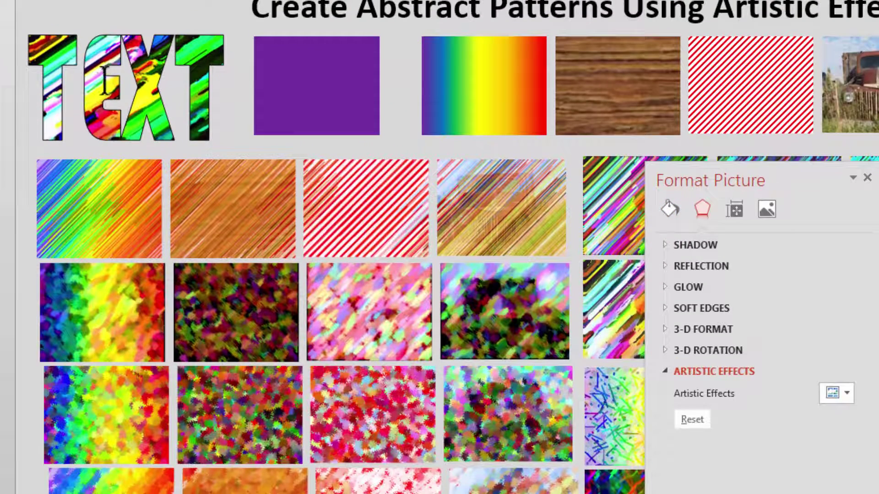
# Step: Fill the TEXT lettering beside the purple rectangle with the rainbow paint-strokes tile from the clipboard
pyautogui.click(105, 80)
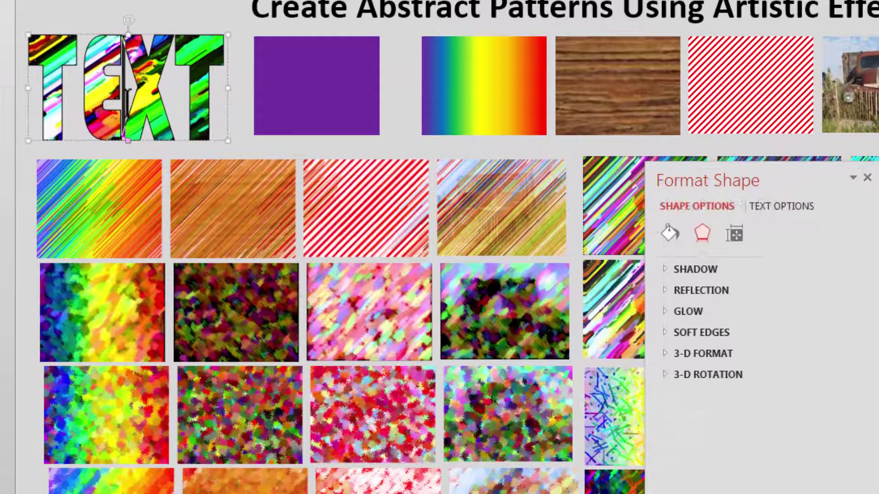
pyautogui.click(778, 207)
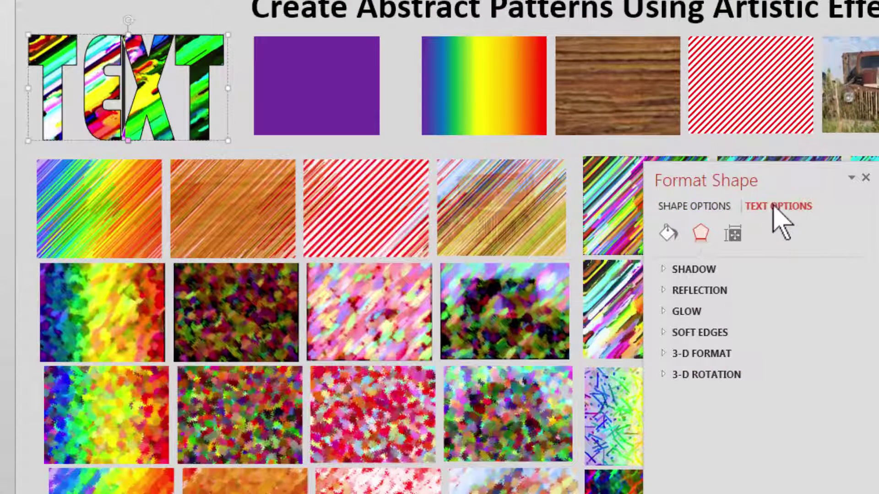
pyautogui.click(668, 234)
pyautogui.click(759, 415)
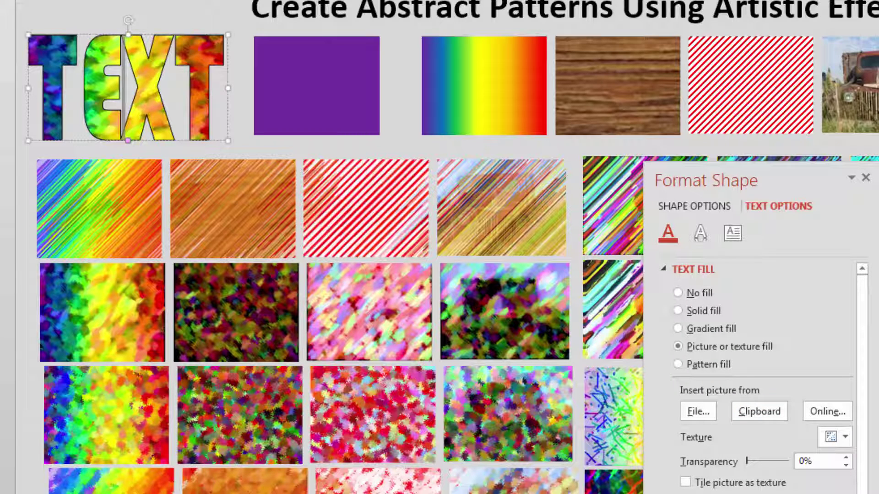
pyautogui.click(241, 149)
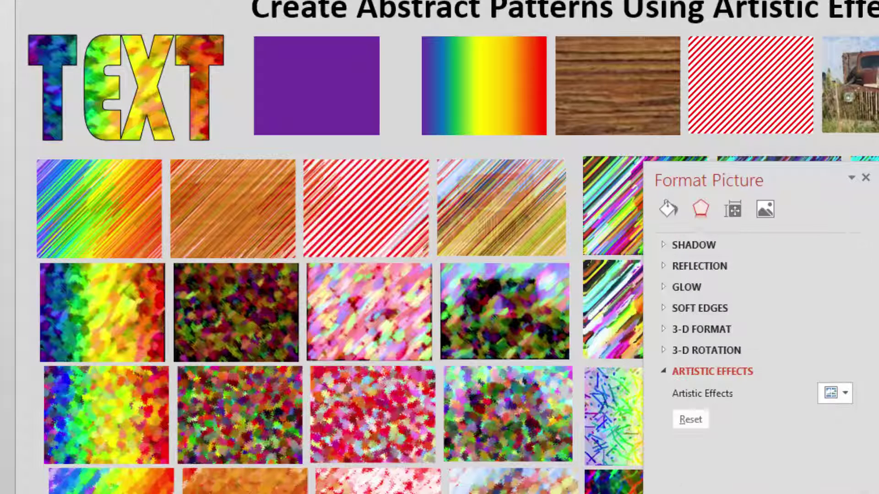
pyautogui.click(1, 1)
pyautogui.click(50, 67)
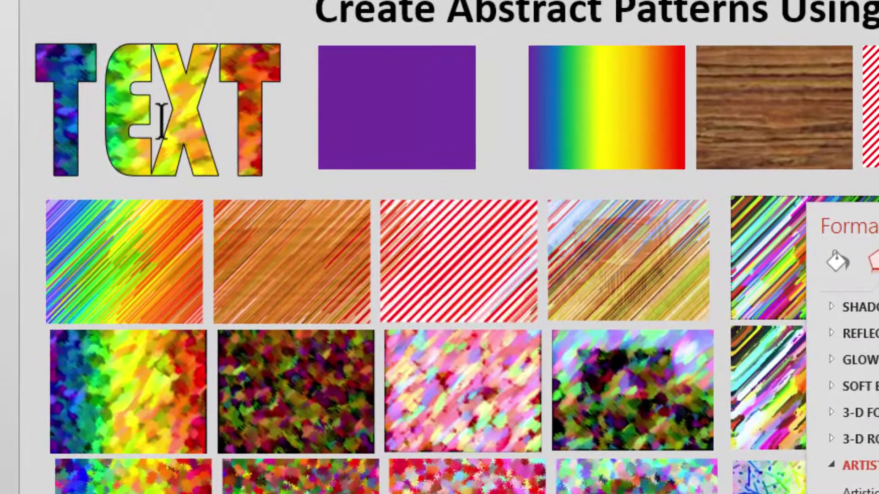
# Step: Open the text fill options for the TEXT lettering, and delete the leftover rainbow tile overlapping the lower-left pattern
pyautogui.click(129, 97)
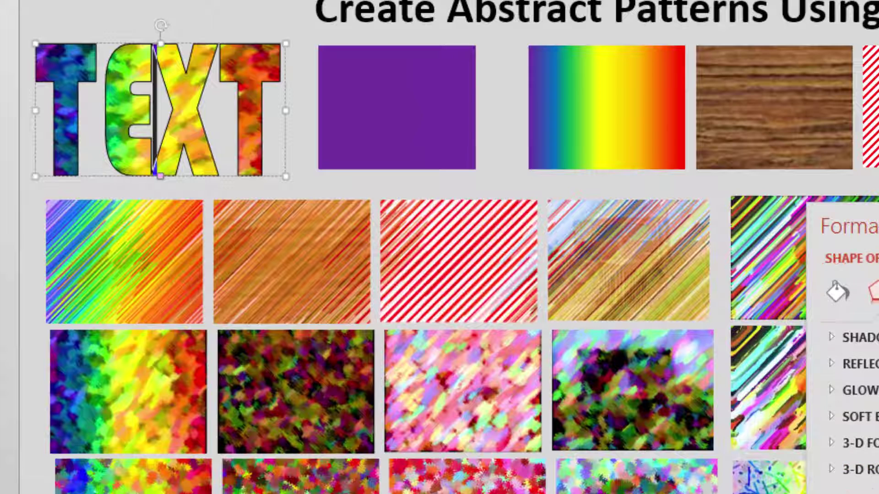
pyautogui.click(878, 259)
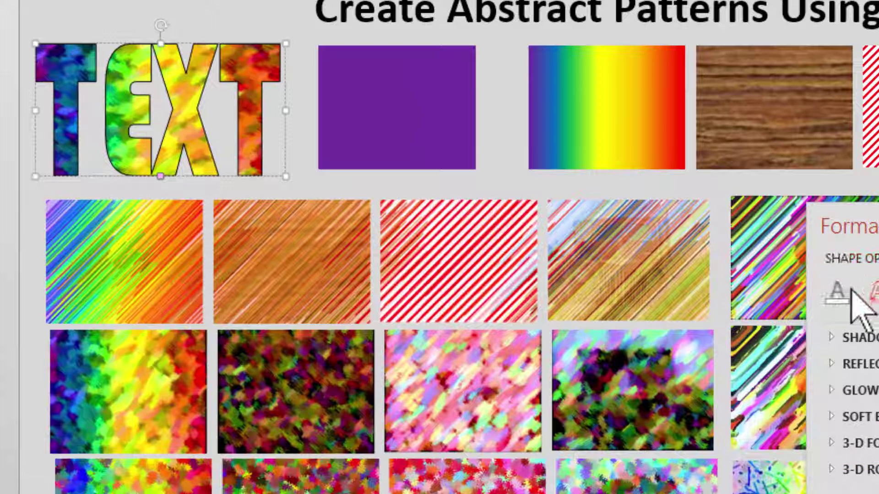
pyautogui.click(850, 292)
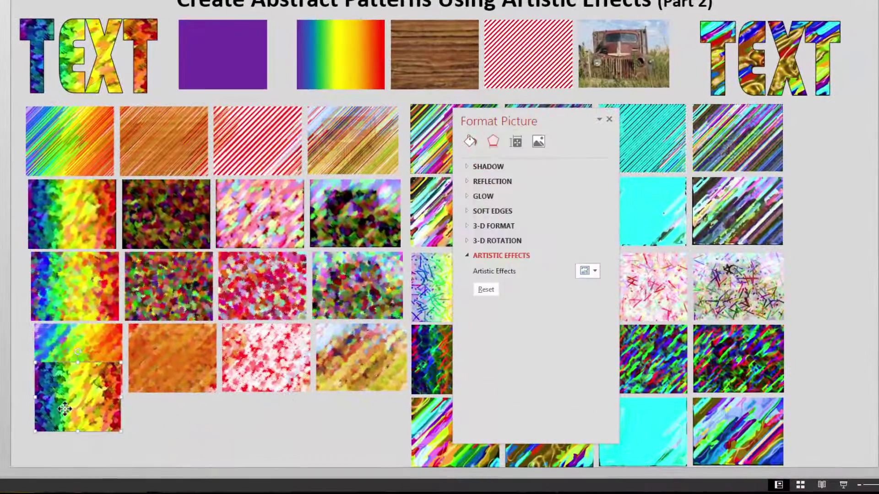
pyautogui.press('Delete')
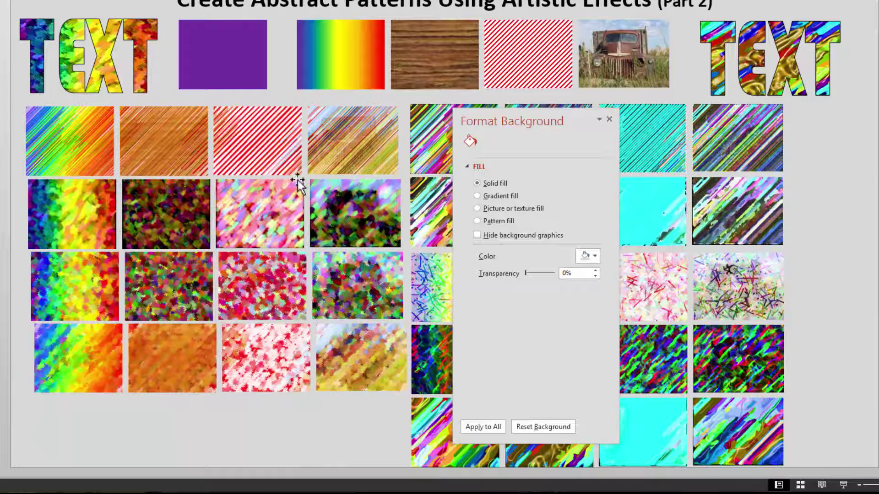
# Step: Place a flattened picture copy of the rainbow, wood, red-striped and truck images below the last mosaic row
pyautogui.click(329, 48)
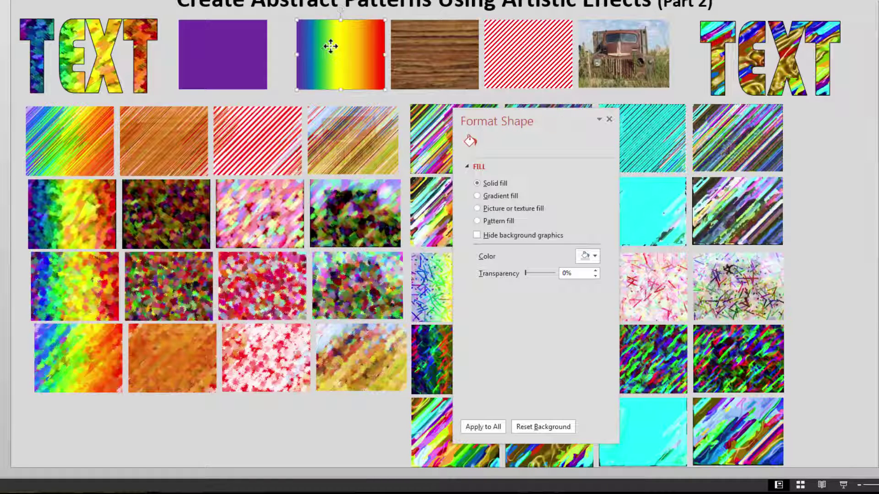
pyautogui.keyDown('shift'); pyautogui.click(449, 56); pyautogui.keyUp('shift')
pyautogui.keyDown('shift'); pyautogui.click(516, 55); pyautogui.keyUp('shift')
pyautogui.keyDown('shift'); pyautogui.click(620, 55); pyautogui.keyUp('shift')
pyautogui.keyDown('shift'); pyautogui.click(621, 55); pyautogui.keyUp('shift')
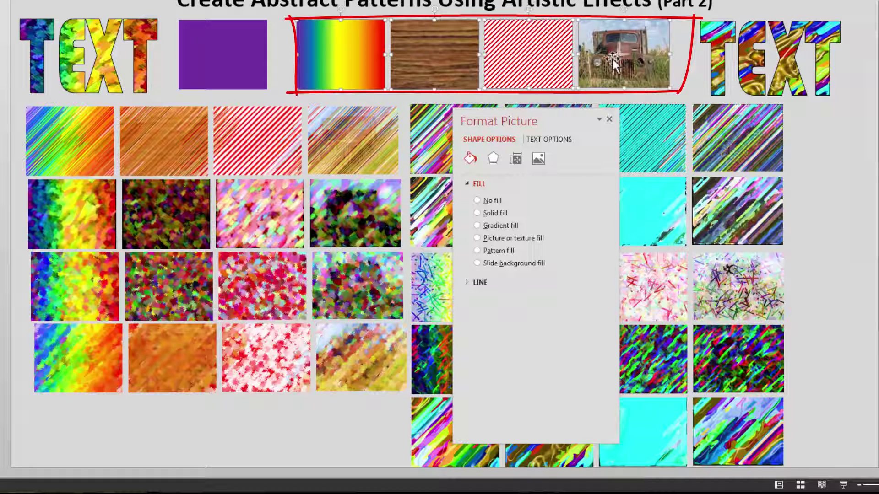
pyautogui.hotkey('ctrl', 'v')
pyautogui.moveTo(446, 62); pyautogui.dragTo(171, 429)
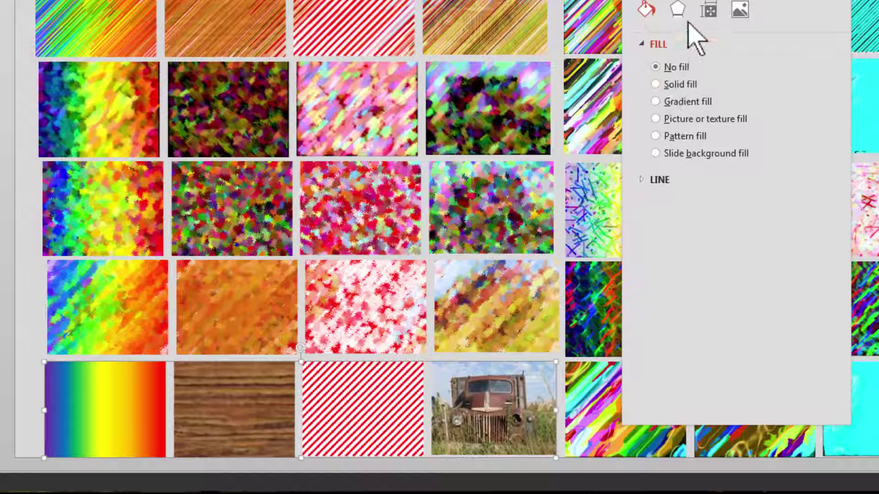
# Step: Apply the Glow Edges artistic effect to the new picture row with transparency 15% and smoothness 3
pyautogui.click(678, 10)
pyautogui.click(806, 188)
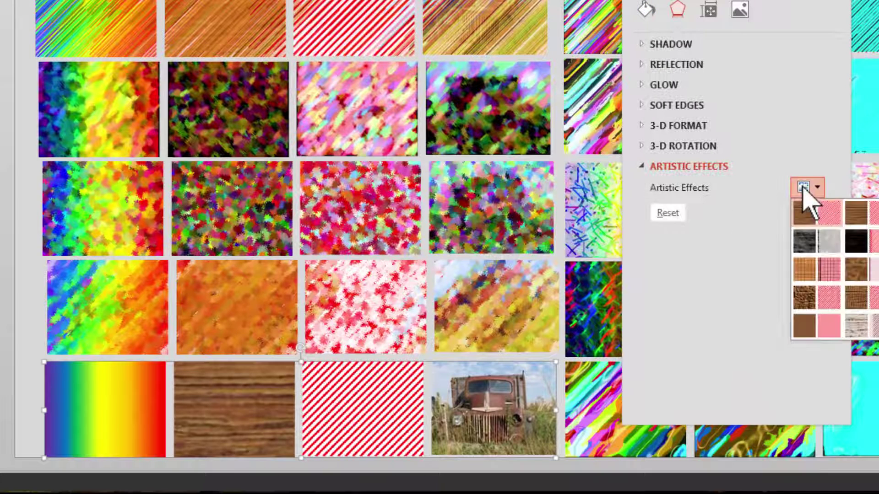
pyautogui.click(878, 326)
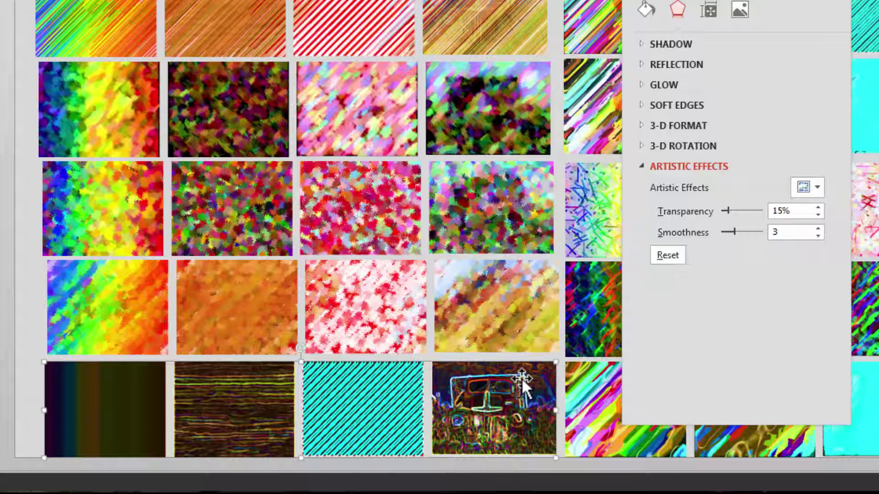
# Step: Replace the glow-edges row with a flattened picture copy of itself in the same place below the mosaics
pyautogui.hotkey('ctrl', 'v')
pyautogui.click(611, 442)
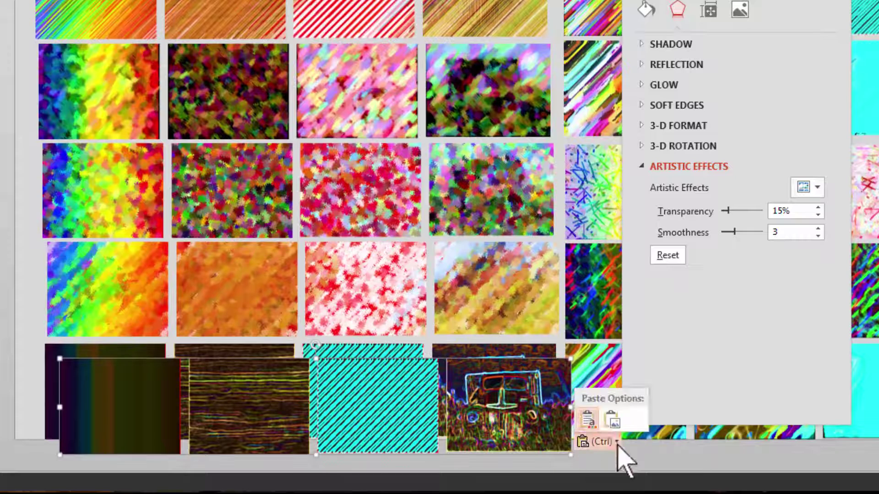
pyautogui.click(607, 421)
pyautogui.click(521, 419)
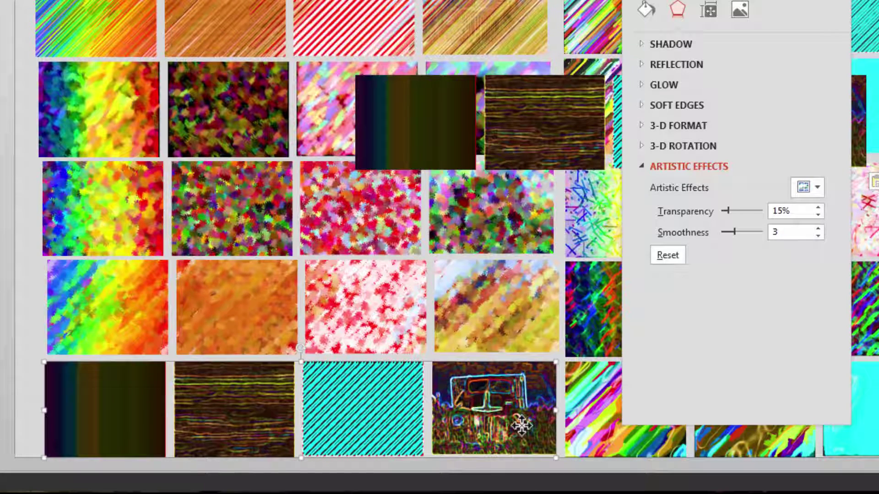
pyautogui.press('Delete')
pyautogui.moveTo(527, 141); pyautogui.dragTo(207, 412)
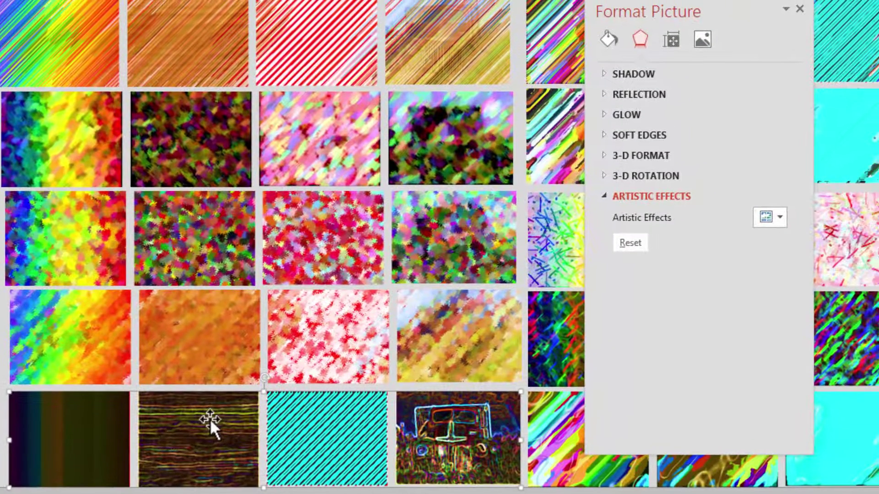
# Step: Apply another artistic effect to the flattened glow-edges row
pyautogui.click(767, 220)
pyautogui.click(828, 296)
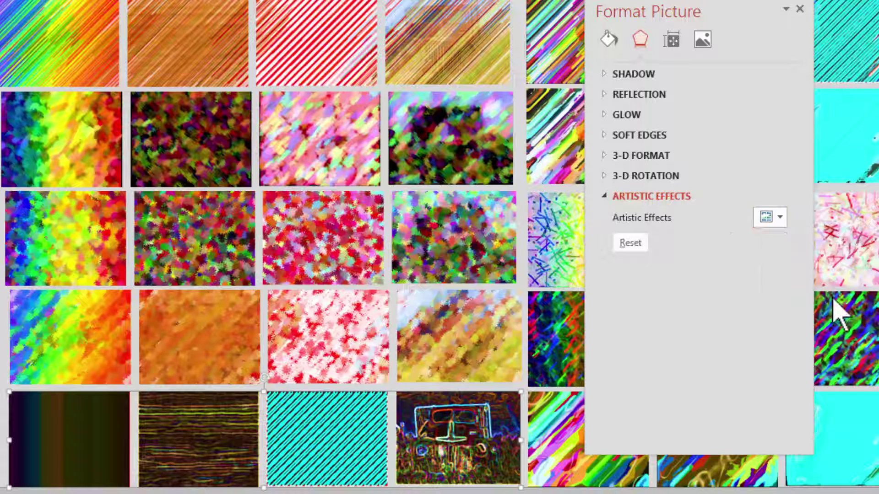